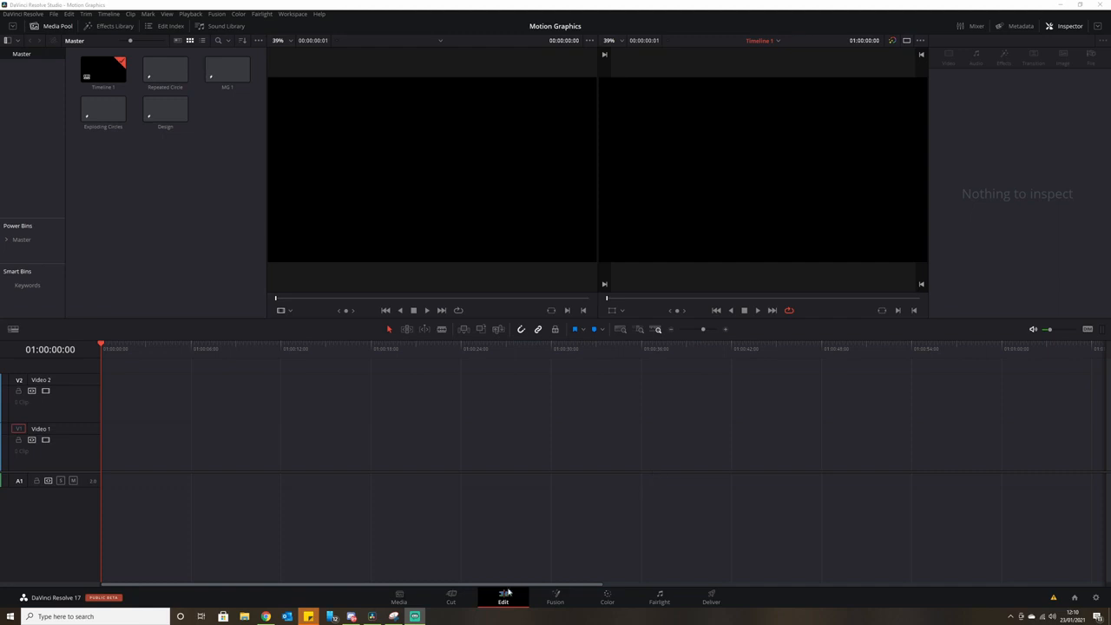
Create a Fusion composition clip named 'Design Effect' in the Media Pool and open it in Fusion.
{"action": "right_click", "coordinate": [160, 193]}
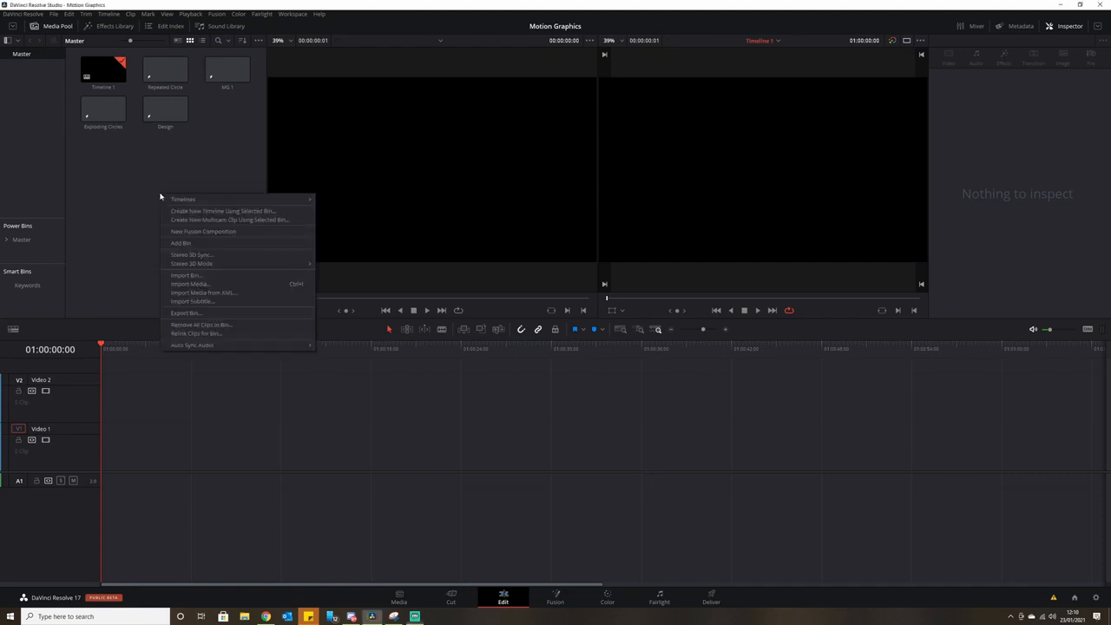
{"action": "left_click", "coordinate": [240, 232]}
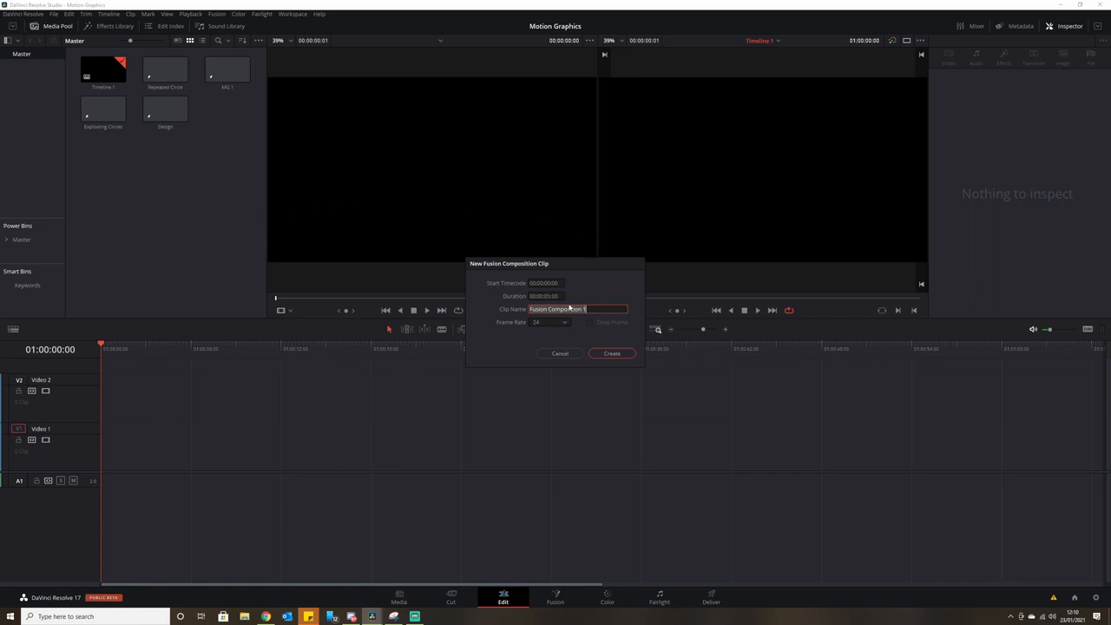
{"action": "type", "text": "DS"}
{"action": "type", "text": "sign Effect"}
{"action": "left_click", "coordinate": [619, 355]}
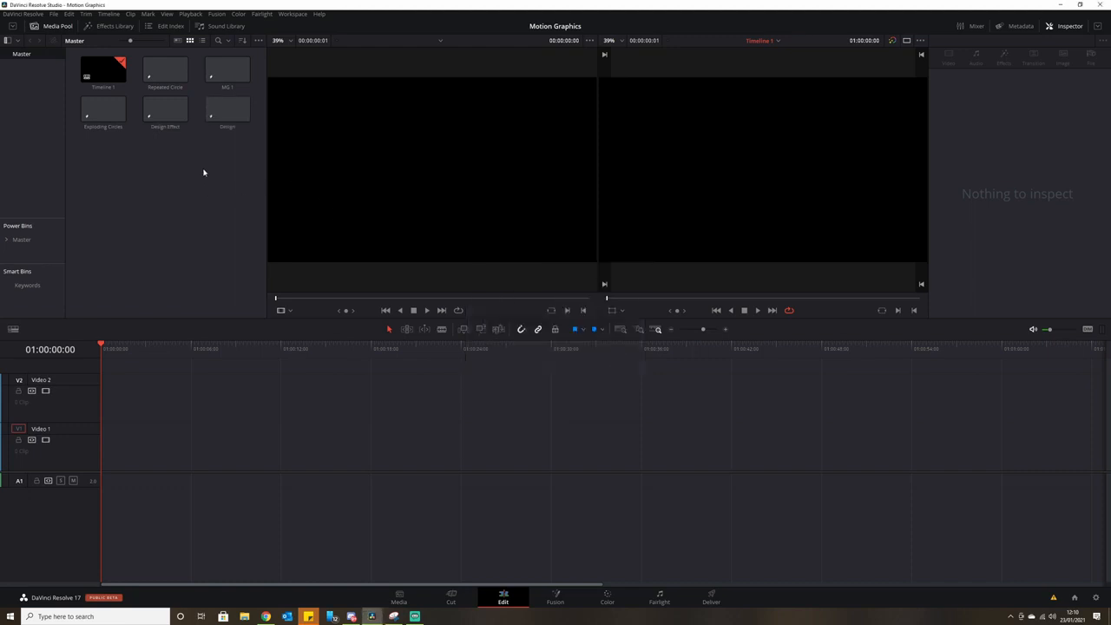
{"action": "left_click", "coordinate": [171, 111]}
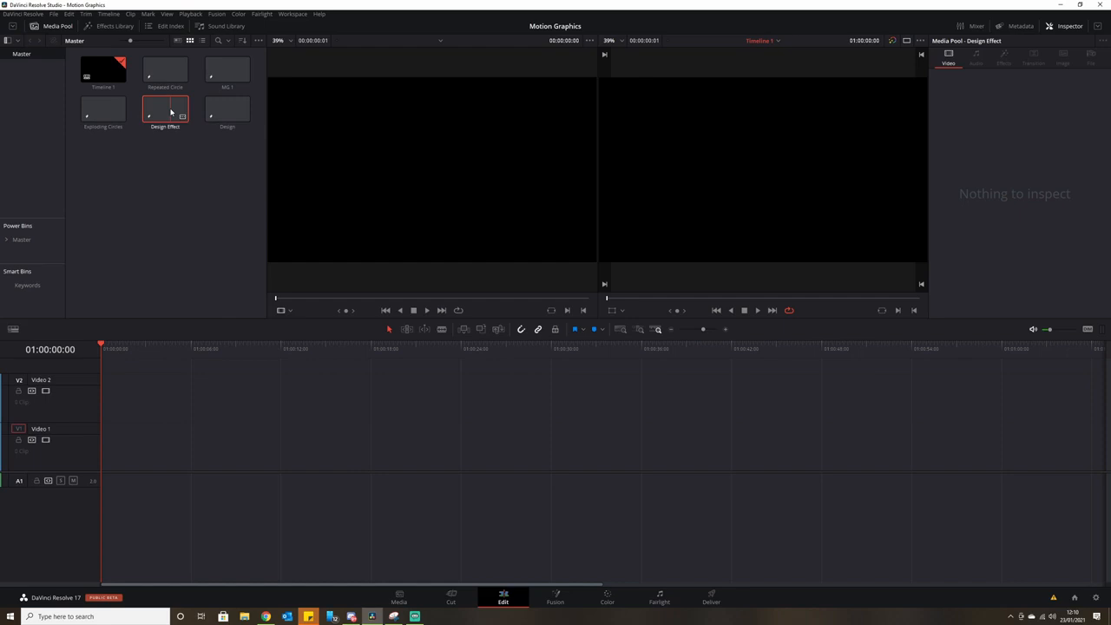
{"action": "double_click", "coordinate": [171, 111]}
Add a Background node coloured solid white (1.0 RGB) and connect it to MediaOut1.
{"action": "left_click_drag", "start_coordinate": [295, 402], "coordinate": [551, 478]}
{"action": "left_click_drag", "start_coordinate": [352, 436], "coordinate": [560, 452]}
{"action": "left_click_drag", "start_coordinate": [441, 439], "coordinate": [521, 433]}
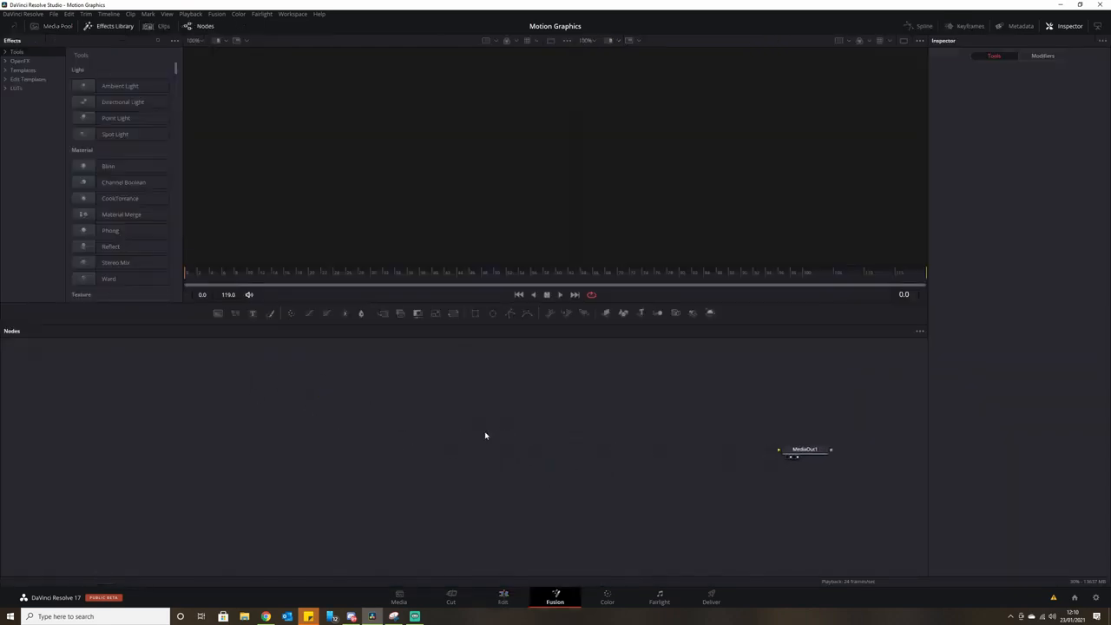
{"action": "left_click_drag", "start_coordinate": [217, 314], "coordinate": [150, 455]}
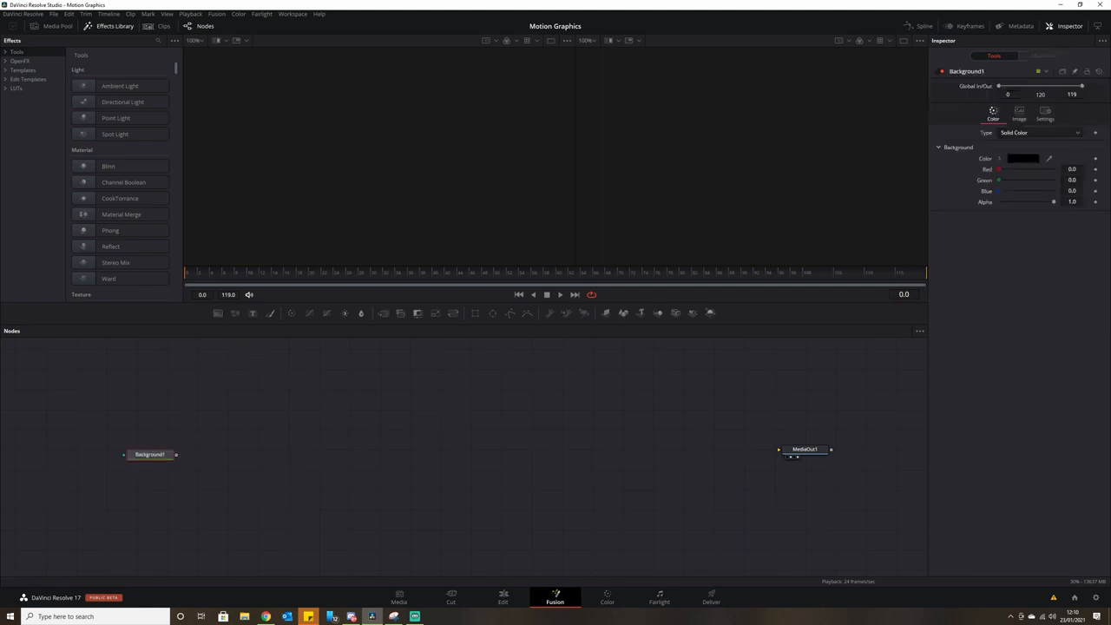
{"action": "left_click", "coordinate": [1027, 162]}
{"action": "left_click_drag", "start_coordinate": [652, 271], "coordinate": [654, 216]}
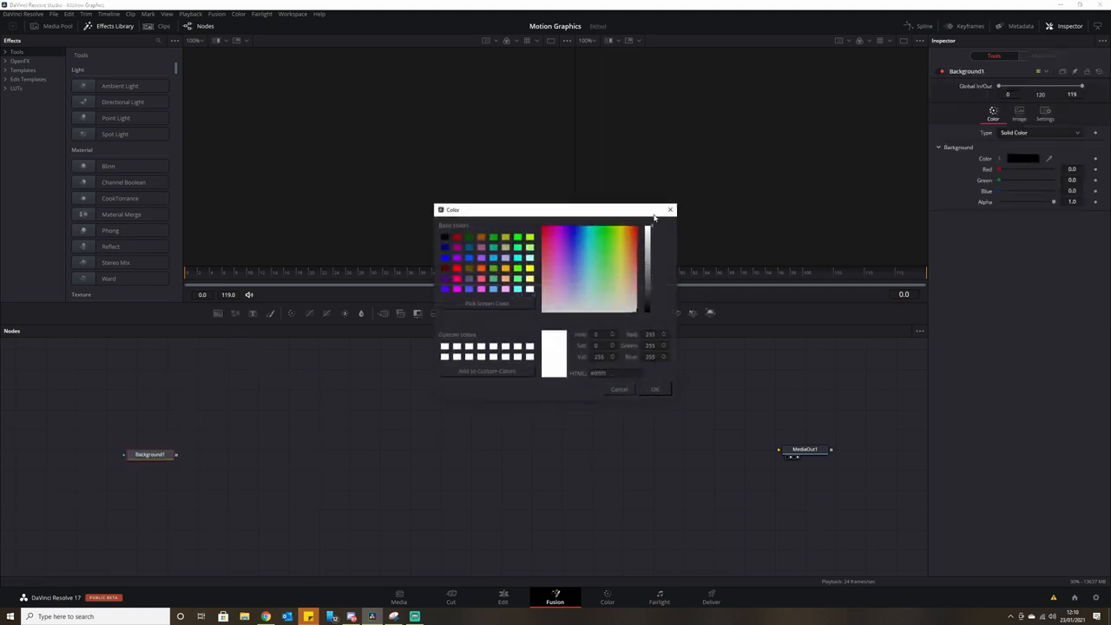
{"action": "left_click", "coordinate": [664, 393]}
{"action": "left_click_drag", "start_coordinate": [177, 455], "coordinate": [780, 451]}
{"action": "left_click_drag", "start_coordinate": [164, 459], "coordinate": [162, 457]}
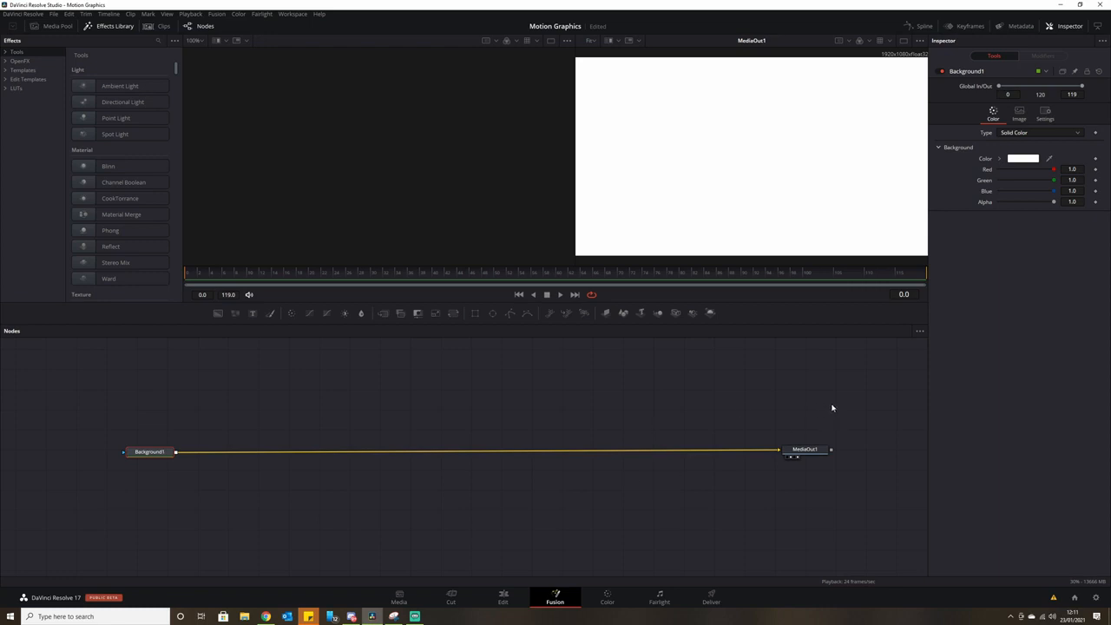
Add a Text node reading 'DESIGN' and merge it over the white background.
{"action": "left_click_drag", "start_coordinate": [169, 457], "coordinate": [154, 456]}
{"action": "left_click_drag", "start_coordinate": [279, 366], "coordinate": [317, 437]}
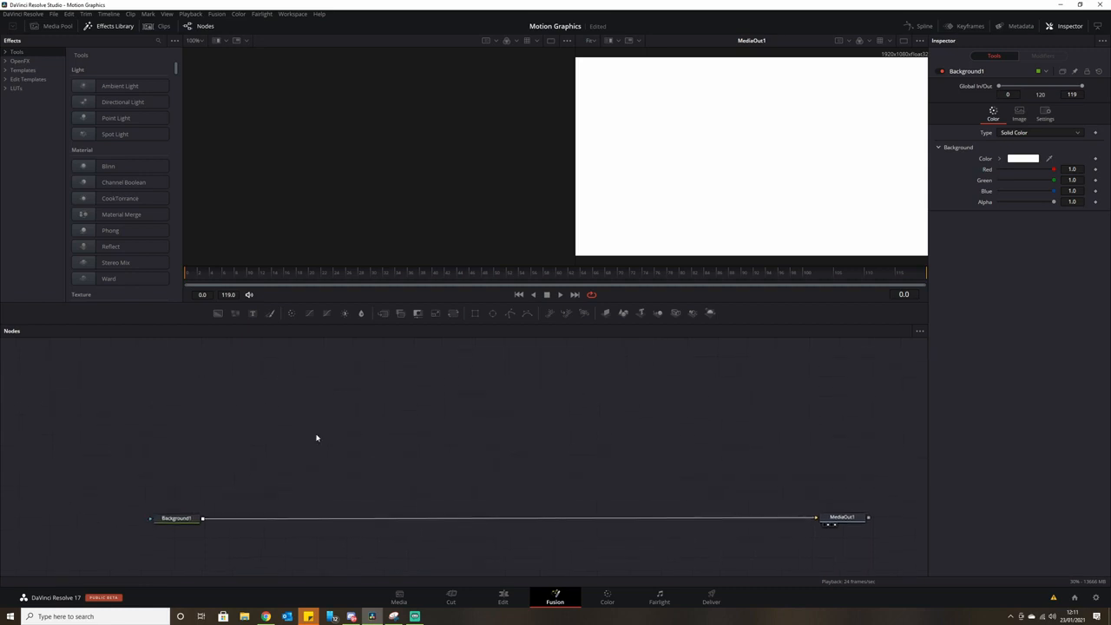
{"action": "left_click_drag", "start_coordinate": [253, 314], "coordinate": [286, 396]}
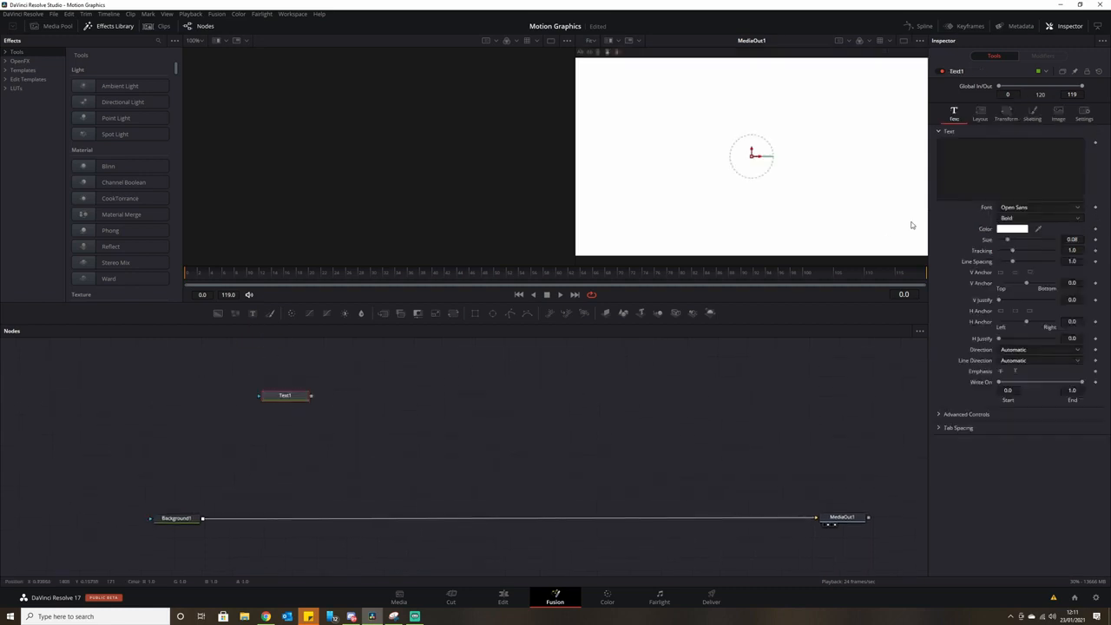
{"action": "type", "text": "DESIGN"}
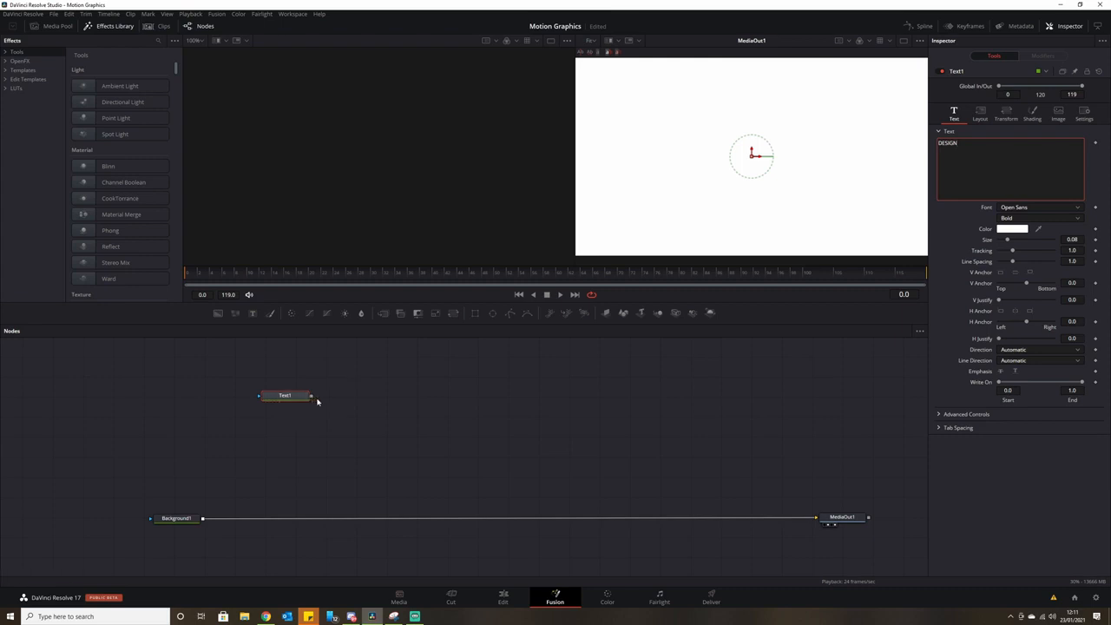
{"action": "left_click_drag", "start_coordinate": [312, 396], "coordinate": [203, 519]}
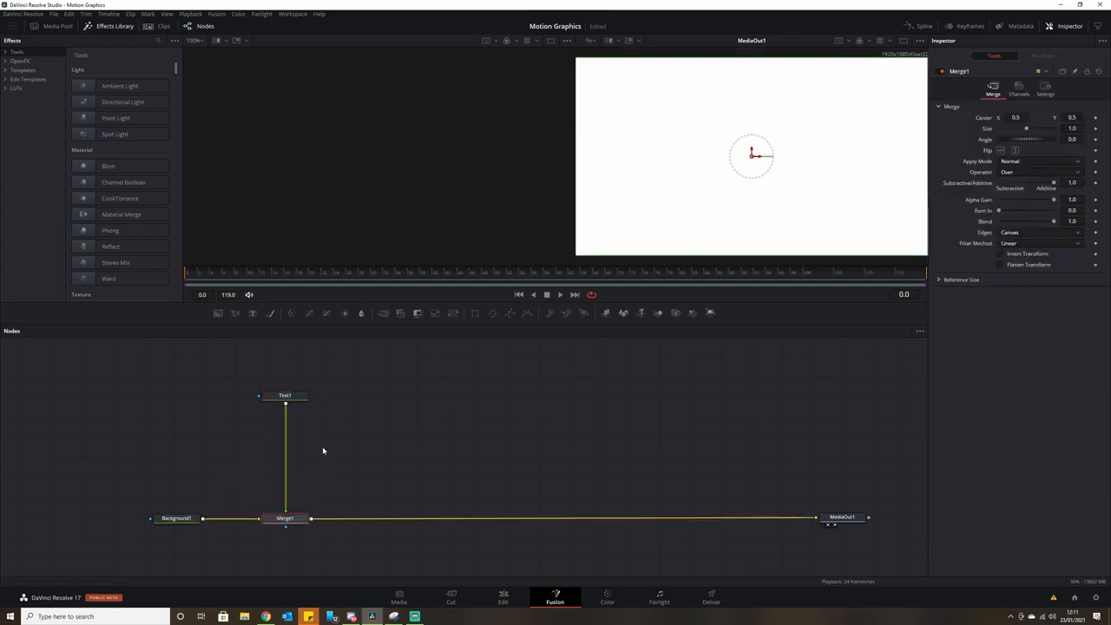
Make the DESIGN text black and widen its tracking to 1.165.
{"action": "left_click", "coordinate": [286, 397]}
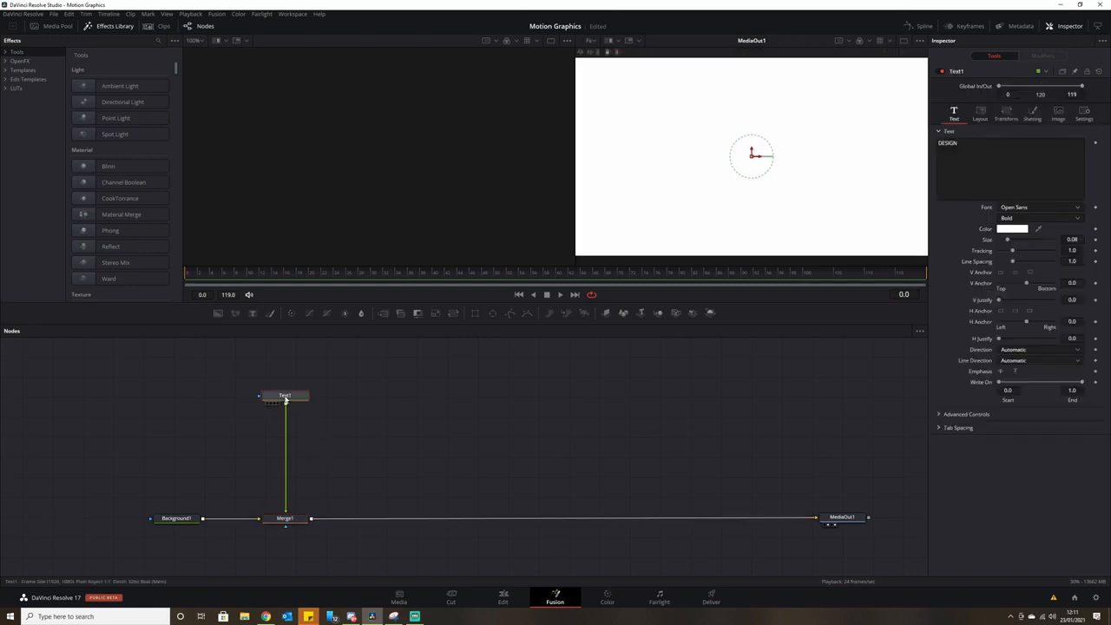
{"action": "left_click", "coordinate": [1032, 229]}
{"action": "left_click_drag", "start_coordinate": [651, 228], "coordinate": [649, 326]}
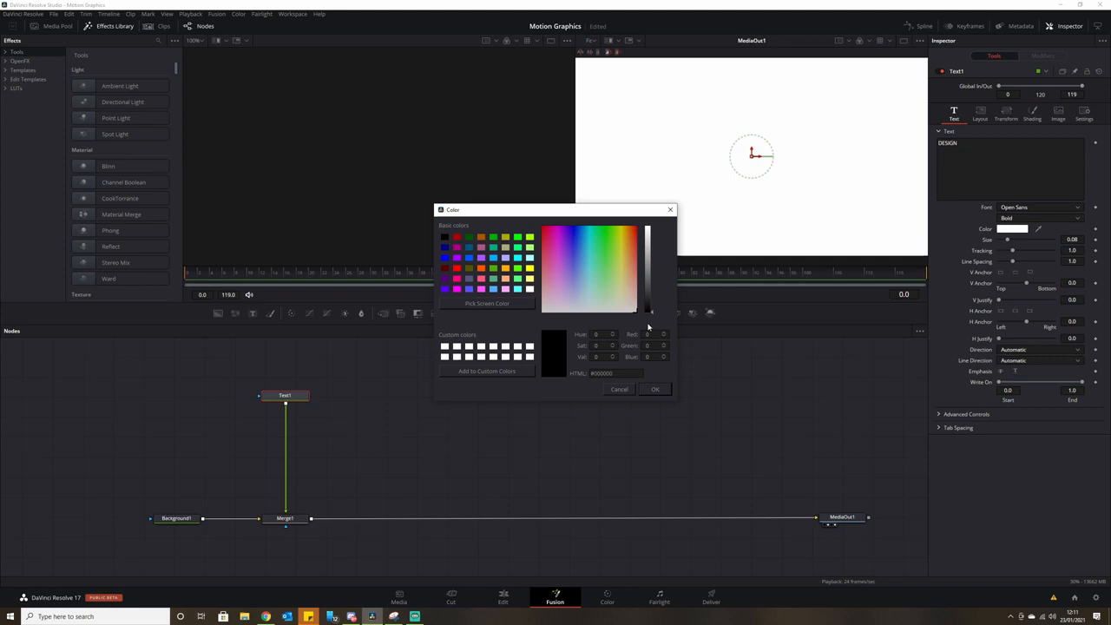
{"action": "left_click", "coordinate": [665, 389]}
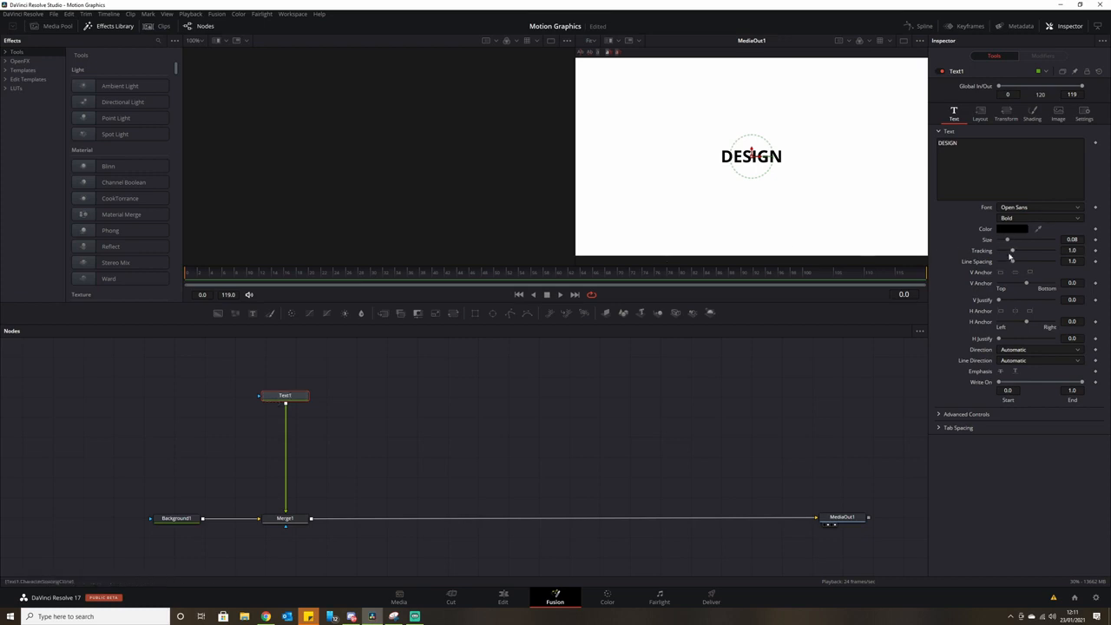
{"action": "left_click_drag", "start_coordinate": [1012, 250], "coordinate": [1016, 252]}
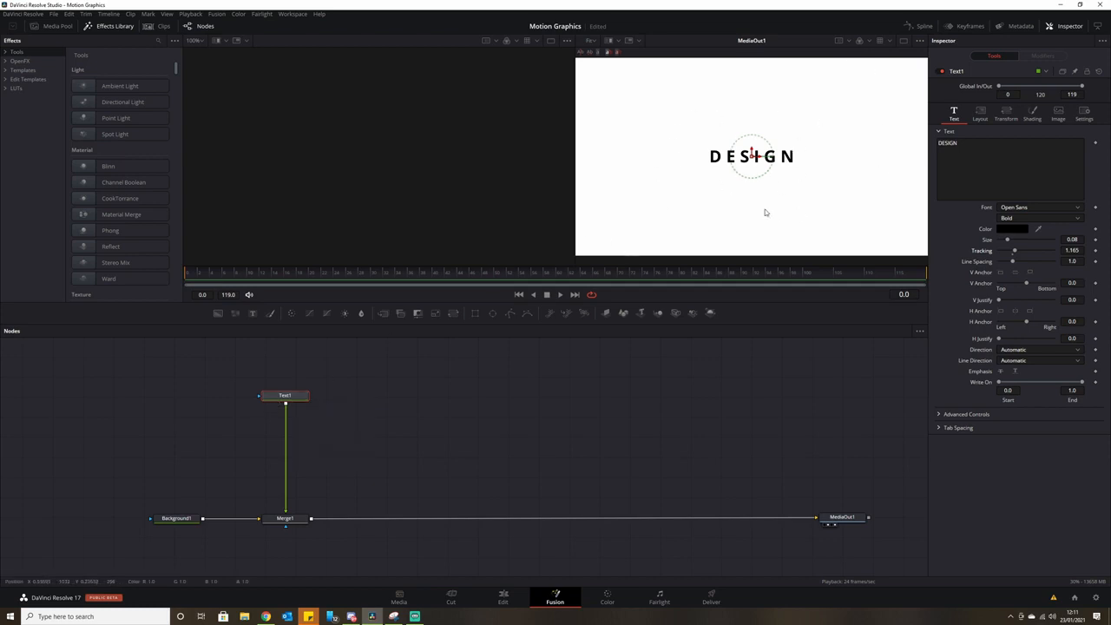
Paste an Instance_Text1 copy of Text1 and retype its text so it reads DESIGN.
{"action": "left_click", "coordinate": [388, 398]}
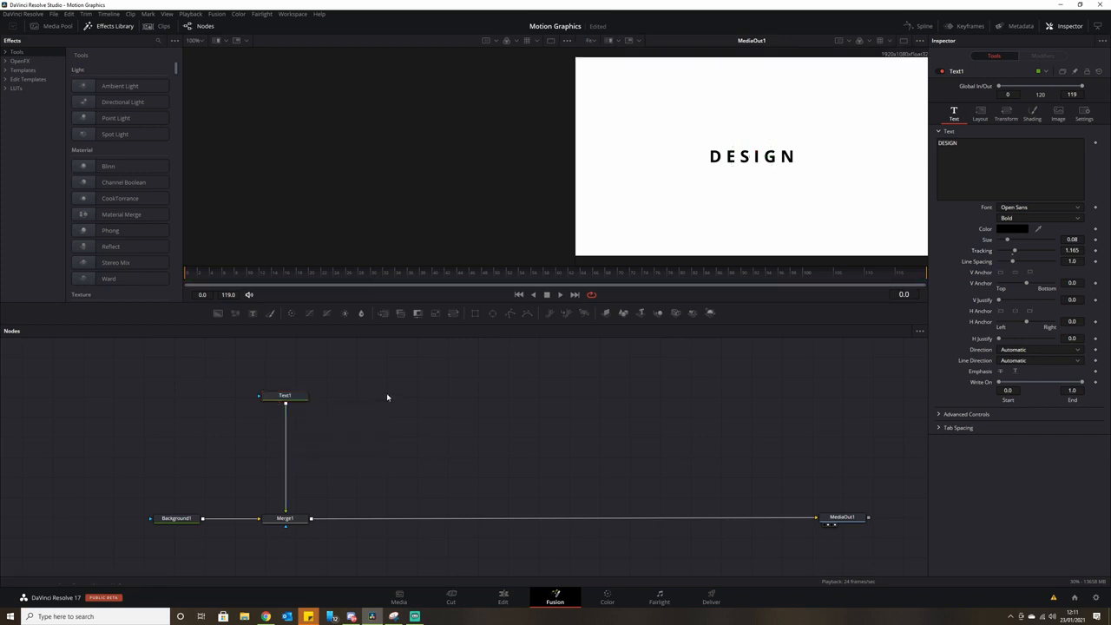
{"action": "key", "text": "ctrl+shift+v"}
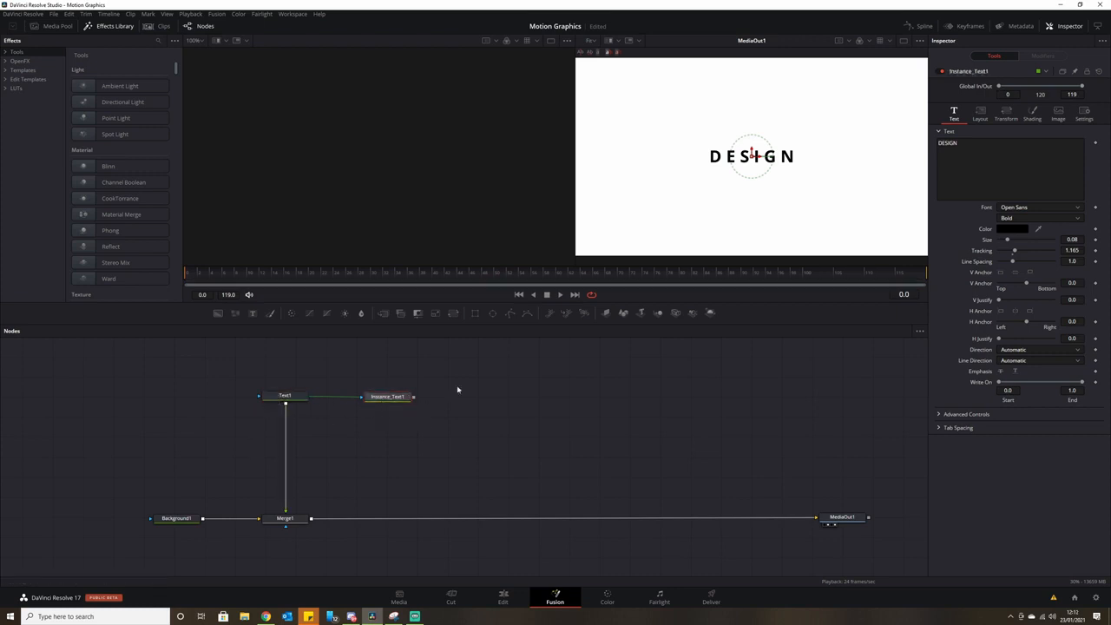
{"action": "left_click", "coordinate": [961, 156]}
{"action": "key", "text": "BackSpace"}
{"action": "key", "text": "BackSpace"}
{"action": "key", "text": "BackSpace"}
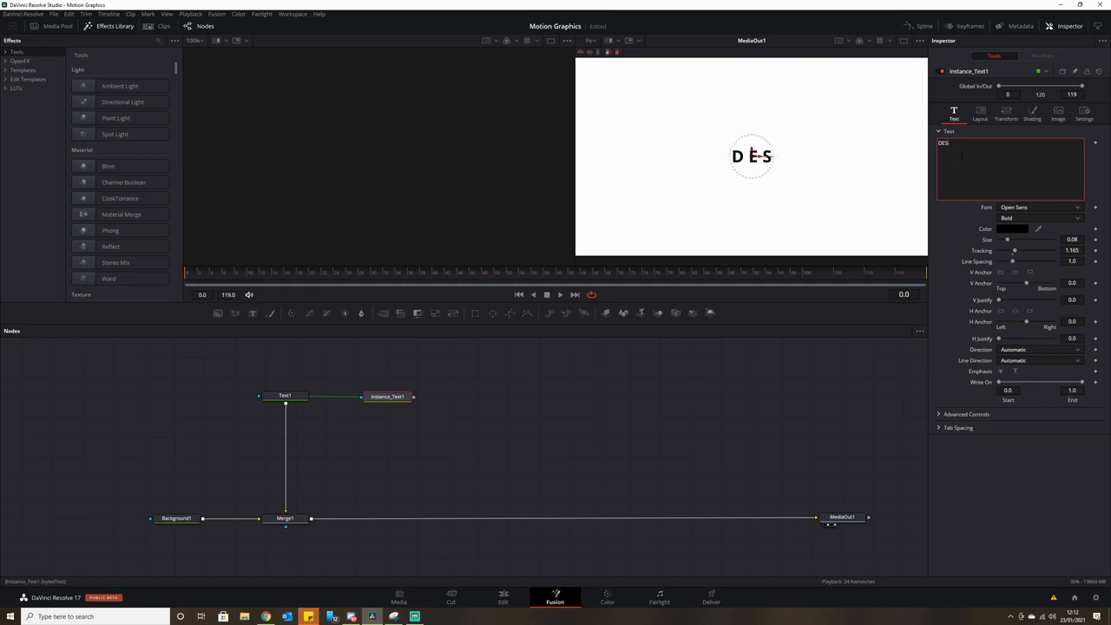
{"action": "type", "text": "IGN"}
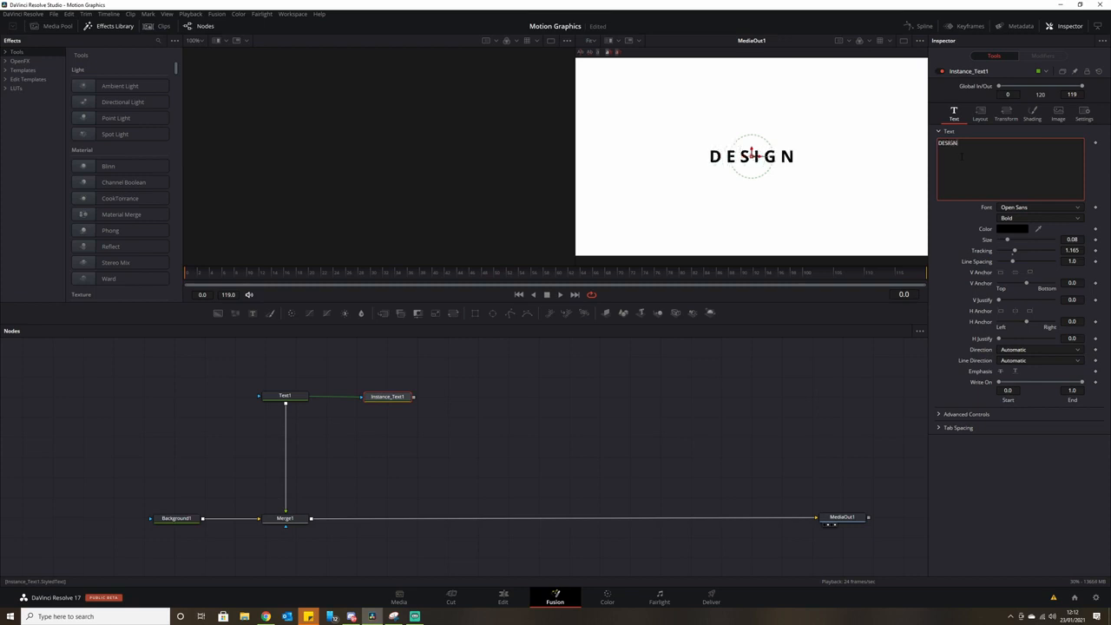
{"action": "left_click", "coordinate": [380, 421]}
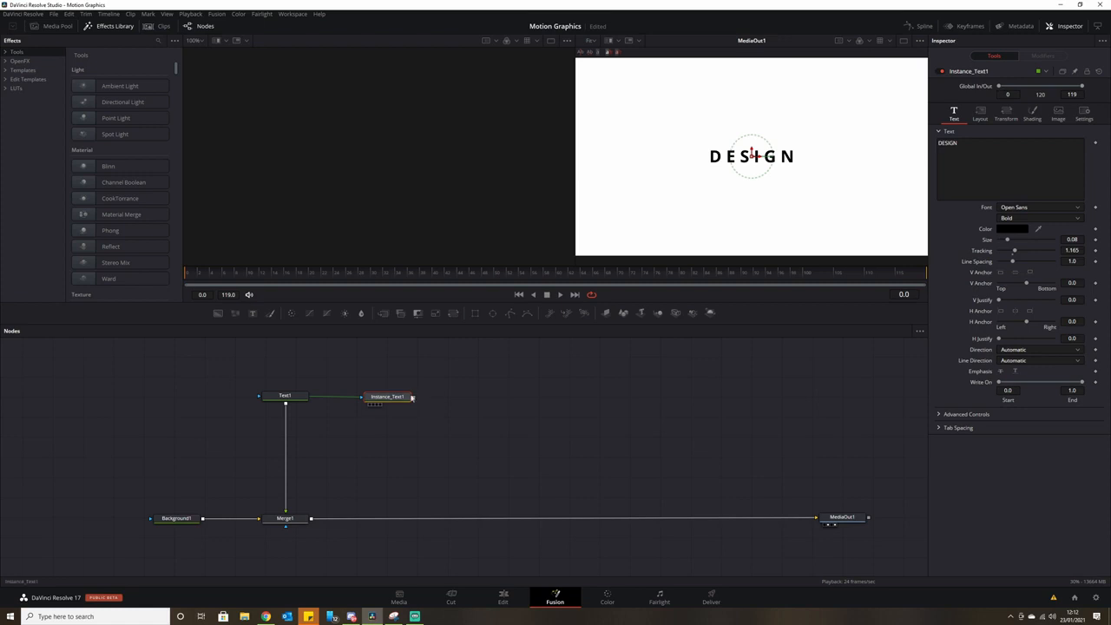
{"action": "left_click", "coordinate": [1033, 115]}
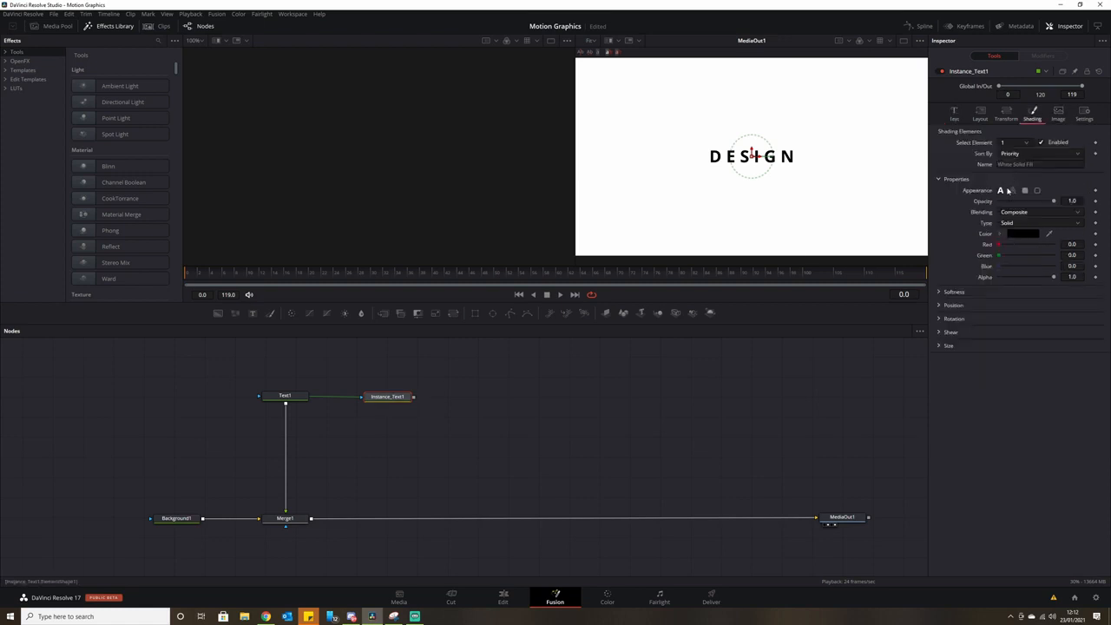
Deinstance shading element 1's Enabled setting and switch off the solid fill.
{"action": "right_click", "coordinate": [1061, 145]}
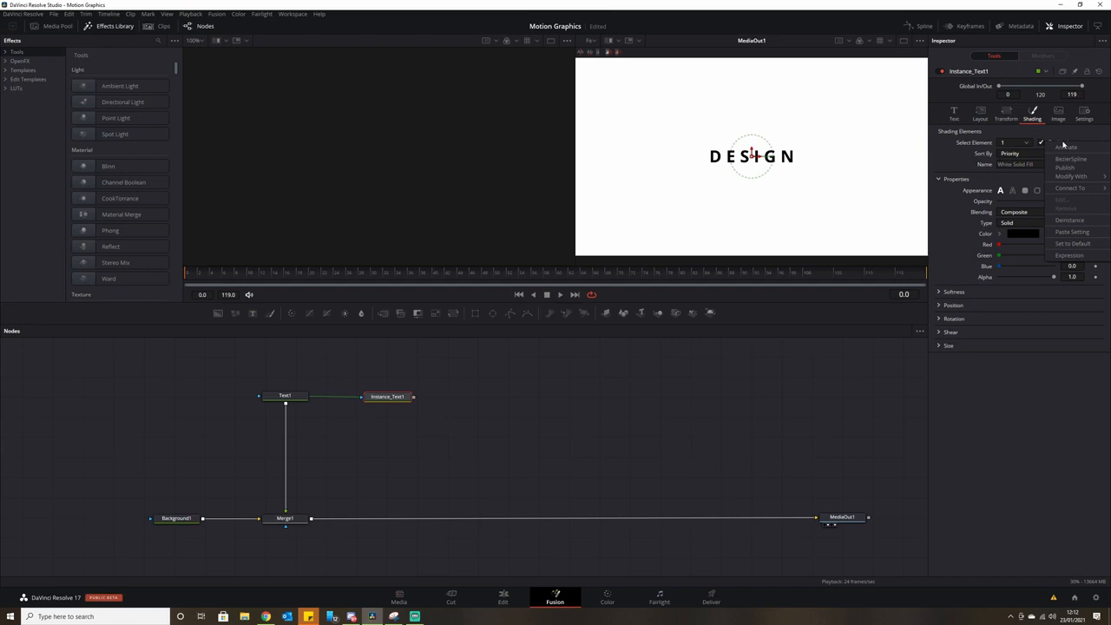
{"action": "left_click", "coordinate": [1085, 223]}
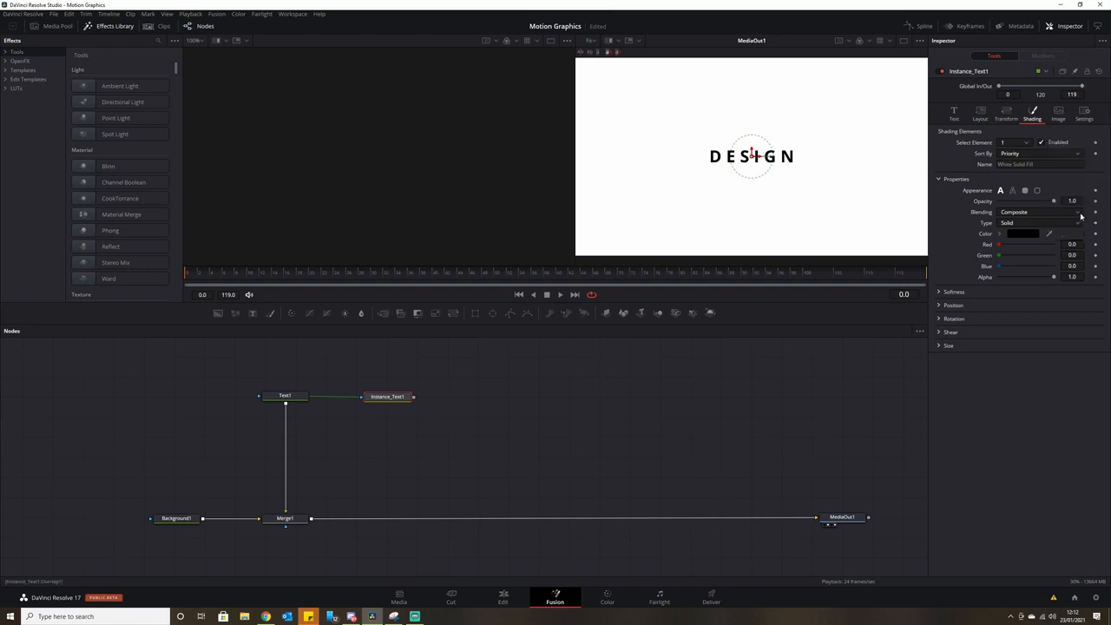
{"action": "left_click", "coordinate": [1042, 143]}
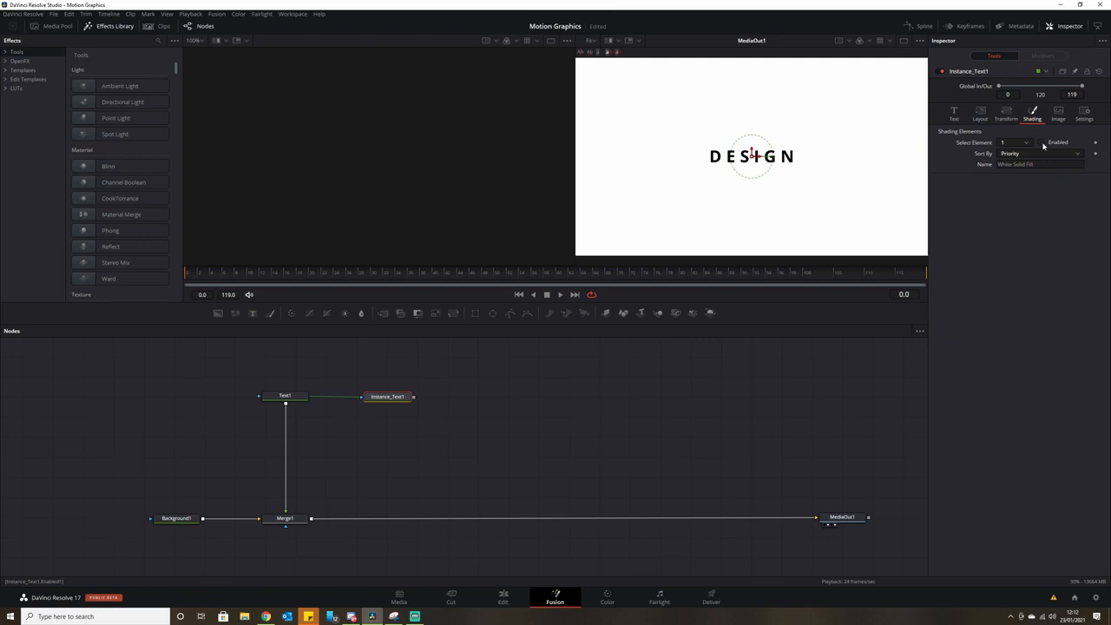
Deinstance and enable the Red Outline element, and set the outline colour to black.
{"action": "left_click", "coordinate": [1025, 143]}
{"action": "left_click", "coordinate": [1016, 163]}
{"action": "right_click", "coordinate": [1061, 142]}
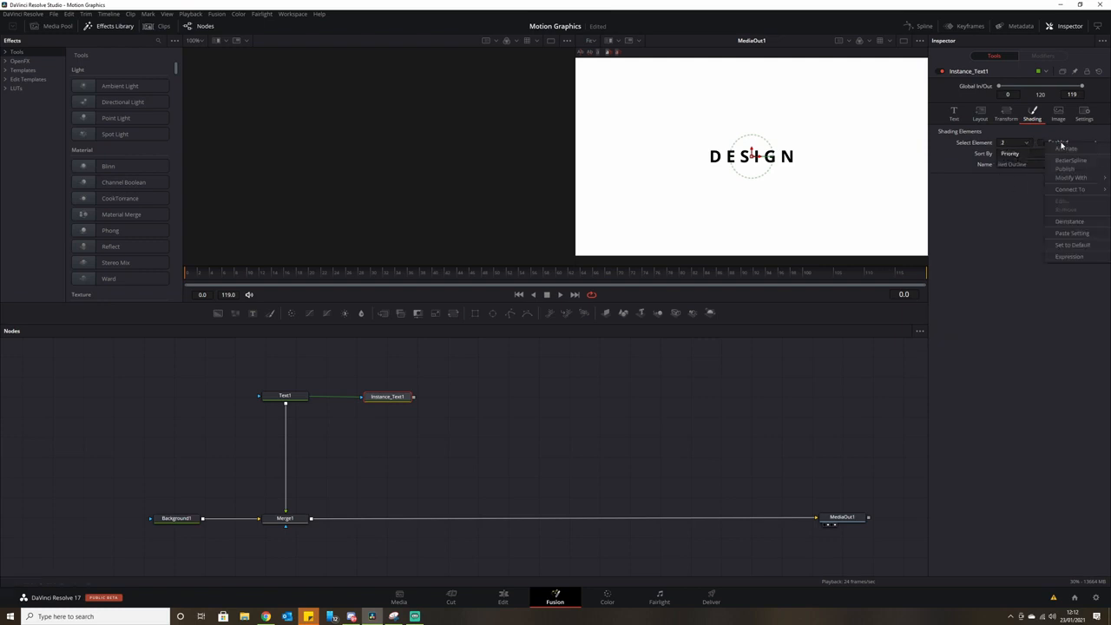
{"action": "left_click", "coordinate": [1086, 224]}
{"action": "left_click", "coordinate": [1042, 142]}
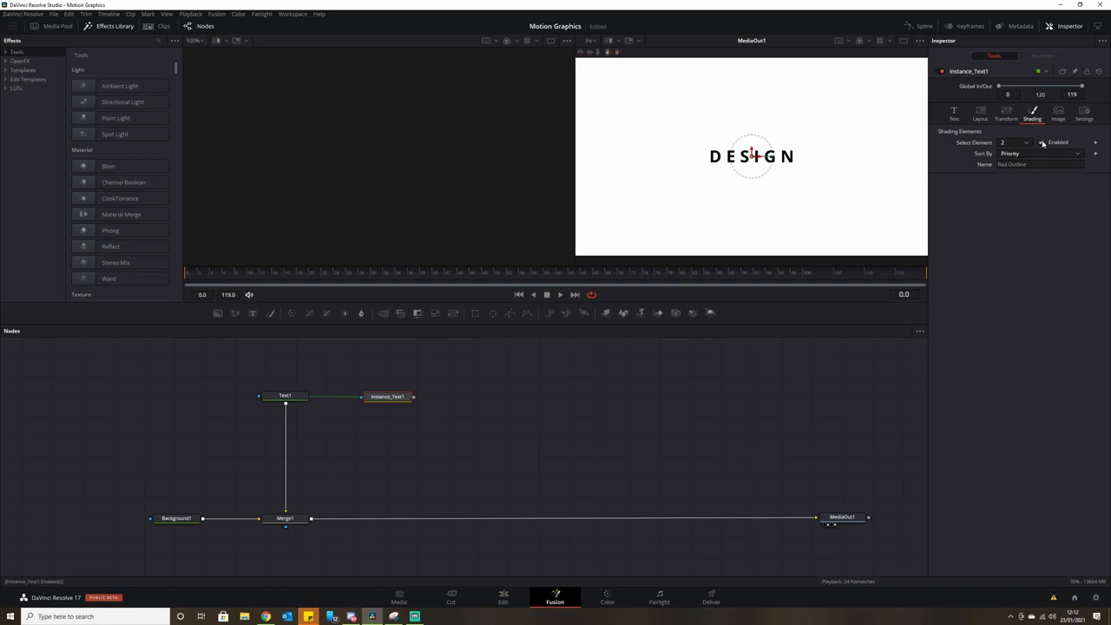
{"action": "left_click_drag", "start_coordinate": [384, 397], "coordinate": [359, 179]}
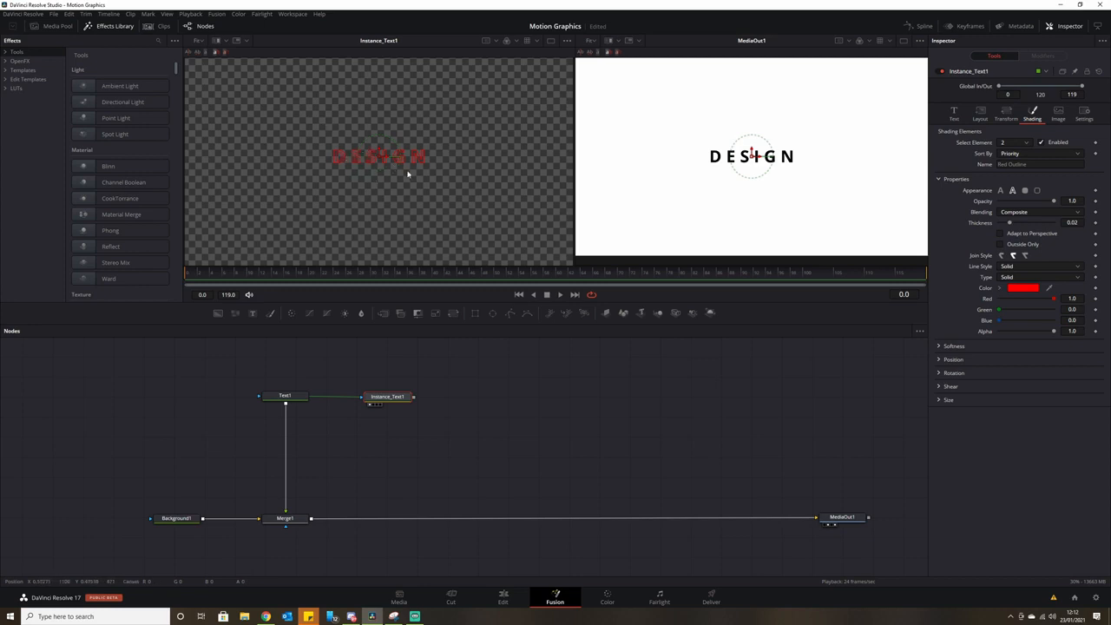
{"action": "left_click", "coordinate": [1023, 287]}
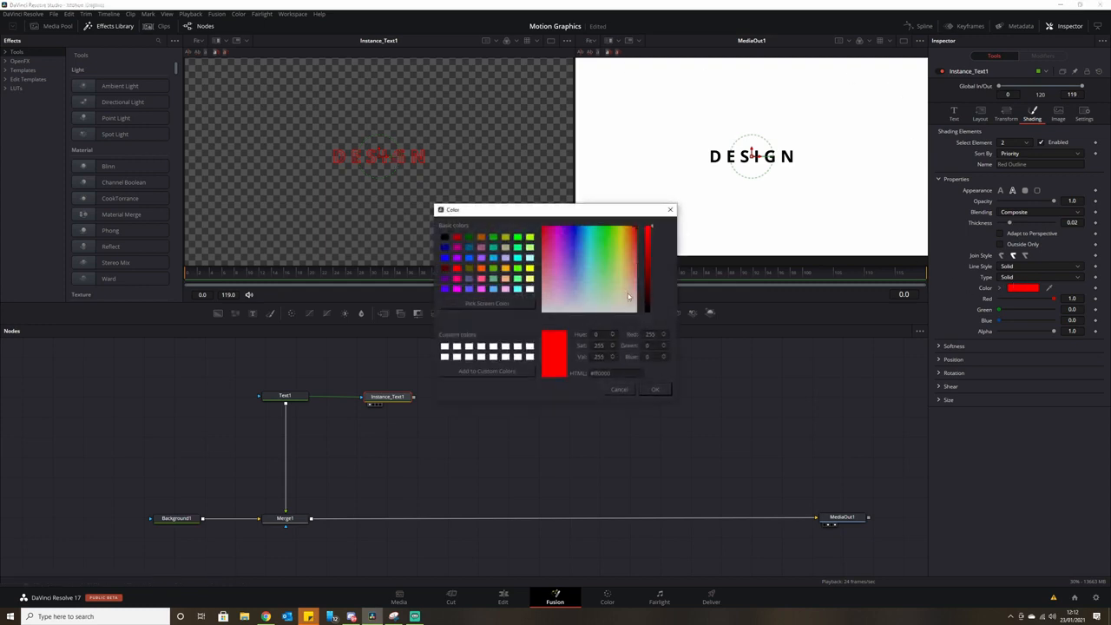
{"action": "left_click_drag", "start_coordinate": [649, 277], "coordinate": [650, 312]}
{"action": "left_click", "coordinate": [655, 389]}
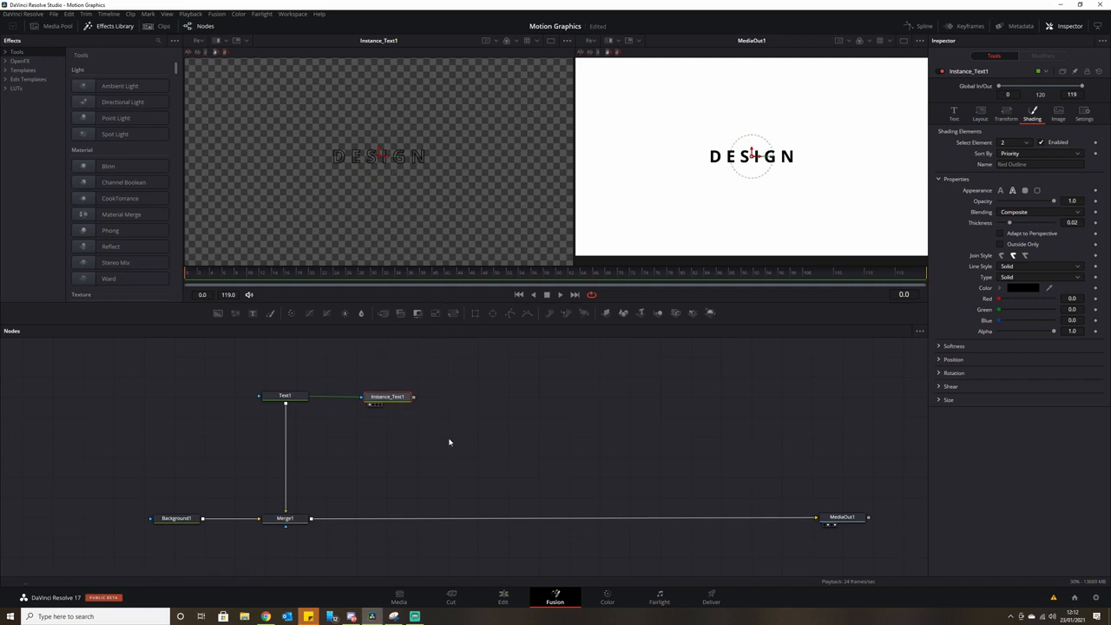
Add Duplicate1 and a pasted Duplicate1_1, both fed from Instance_Text1.
{"action": "key", "text": "shift+space"}
{"action": "type", "text": "dupl"}
{"action": "type", "text": "i"}
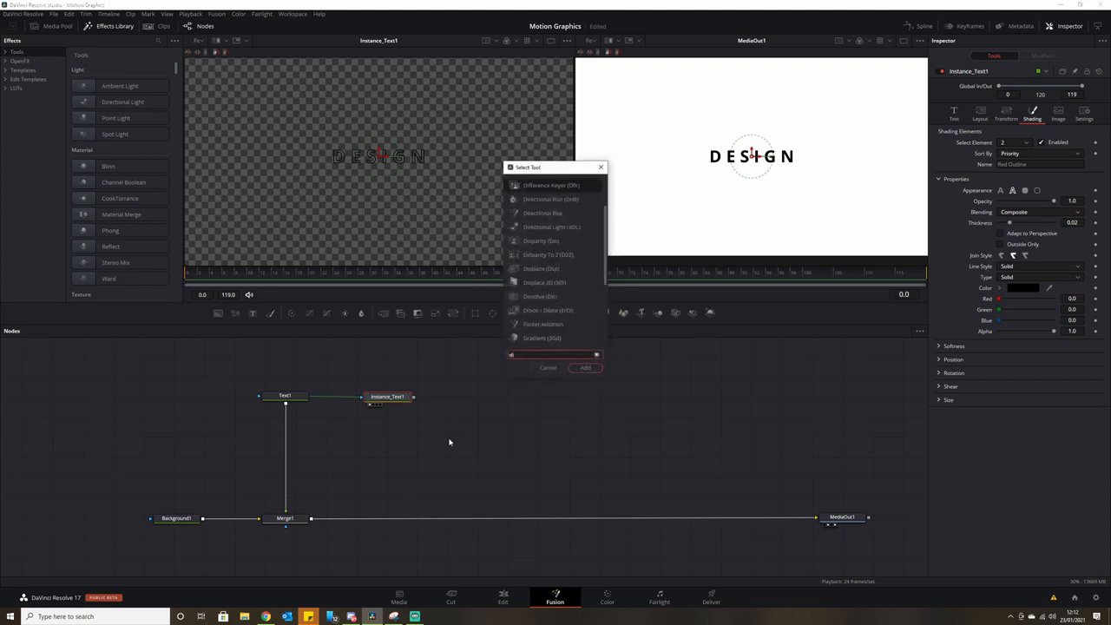
{"action": "key", "text": "BackSpace"}
{"action": "type", "text": "upl"}
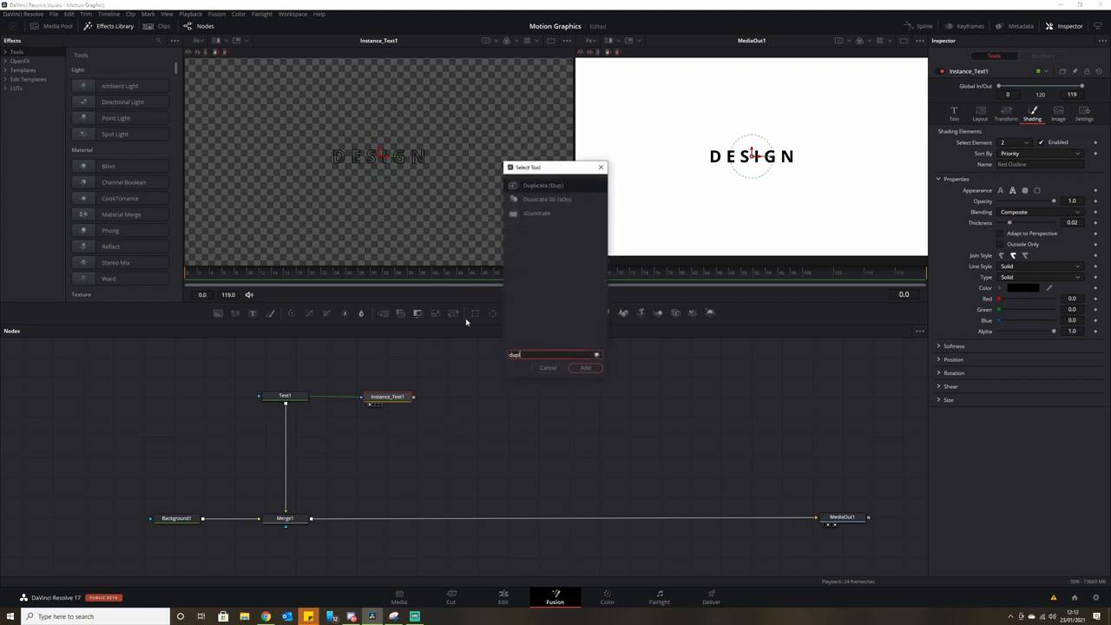
{"action": "left_click", "coordinate": [566, 188]}
{"action": "left_click", "coordinate": [586, 368]}
{"action": "left_click_drag", "start_coordinate": [453, 402], "coordinate": [355, 438]}
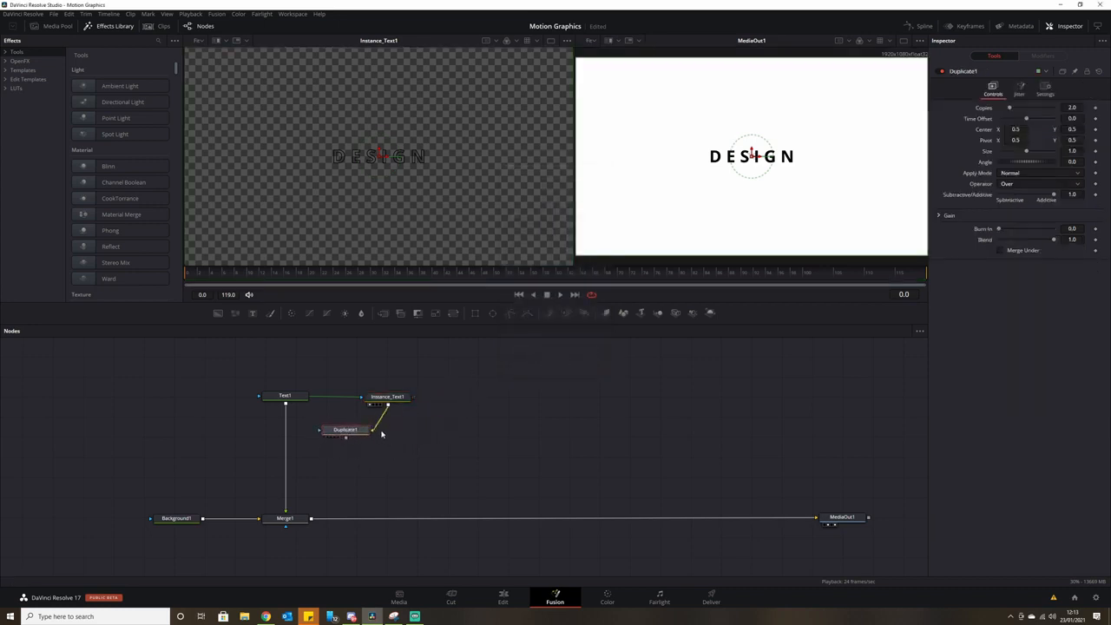
{"action": "left_click", "coordinate": [424, 434]}
{"action": "key", "text": "ctrl+v"}
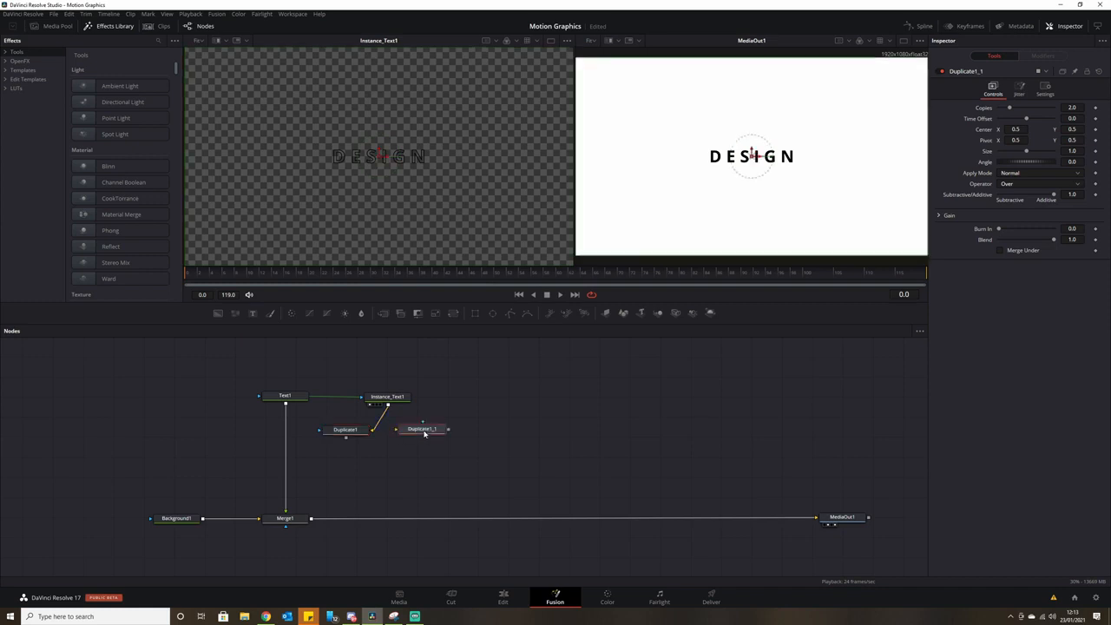
{"action": "left_click_drag", "start_coordinate": [388, 406], "coordinate": [422, 436]}
Set Duplicate1 to Center X 0.25 with 3 copies.
{"action": "left_click", "coordinate": [347, 434]}
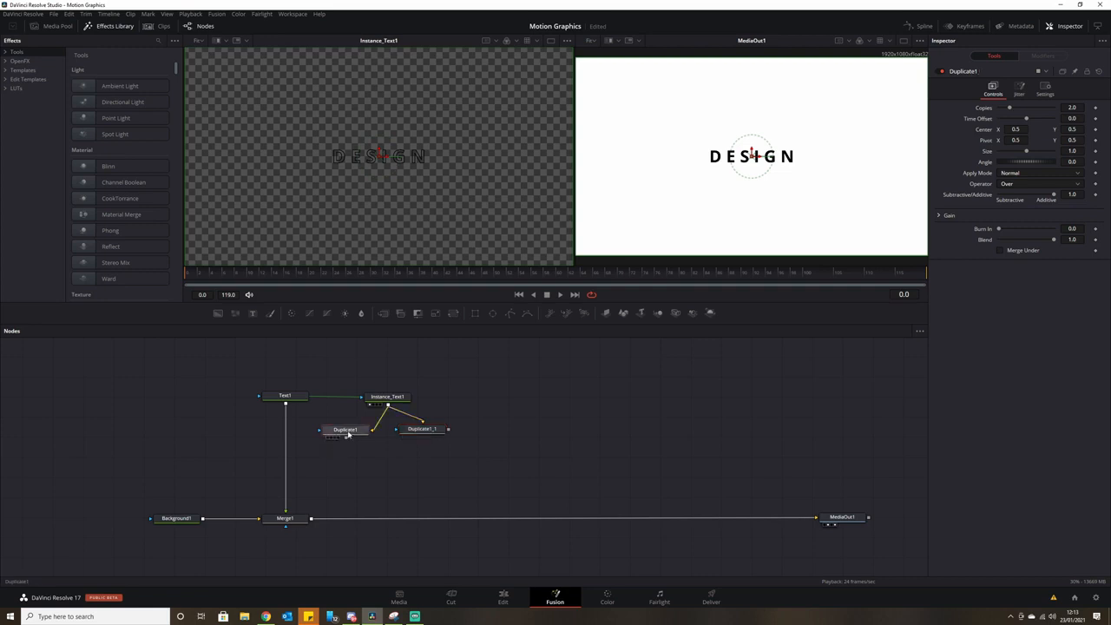
{"action": "left_click_drag", "start_coordinate": [347, 434], "coordinate": [399, 148]}
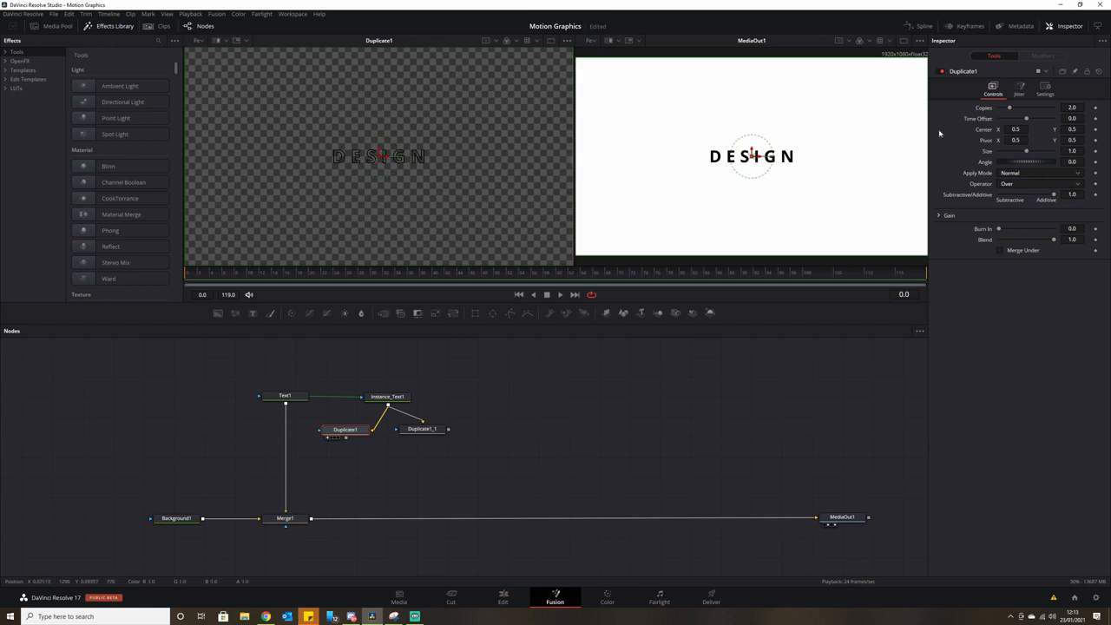
{"action": "left_click_drag", "start_coordinate": [752, 156], "coordinate": [657, 154]}
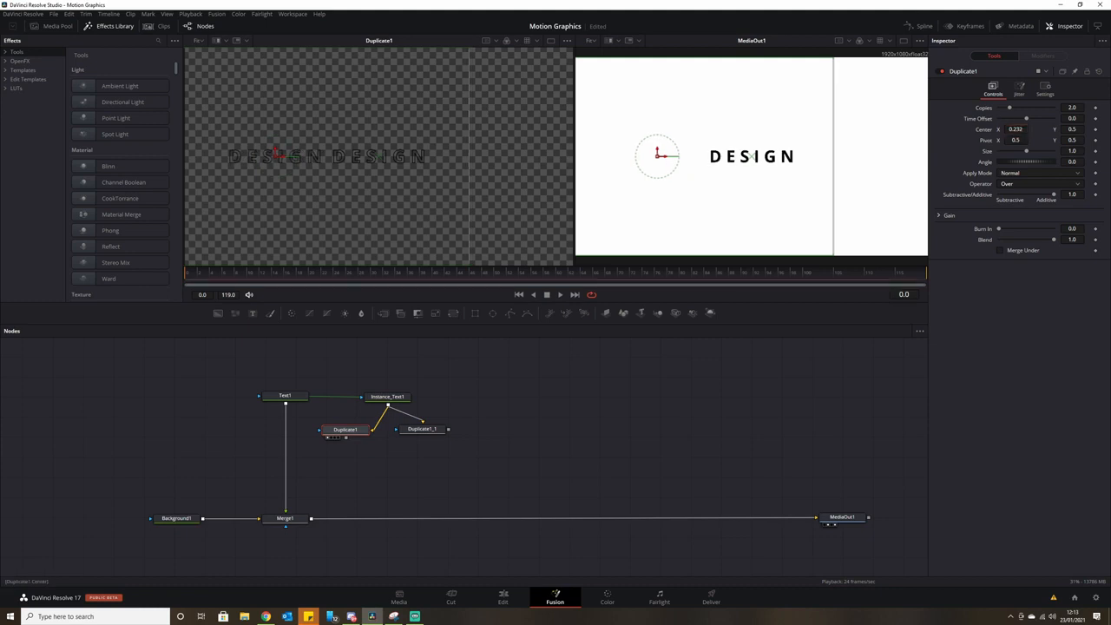
{"action": "type", "text": "0.25"}
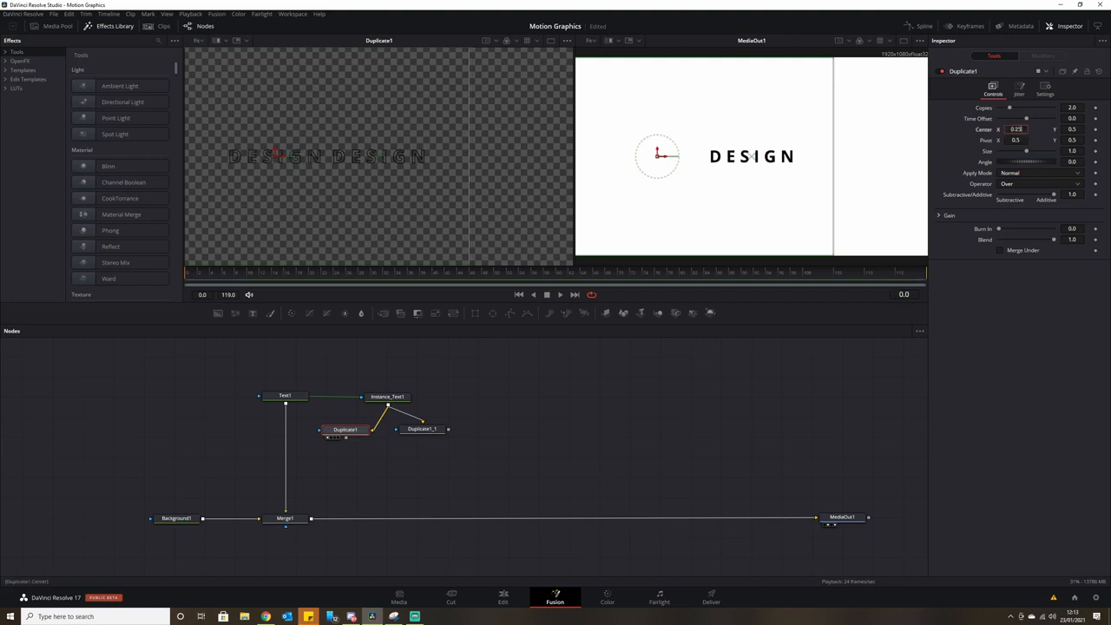
{"action": "key", "text": "Tab"}
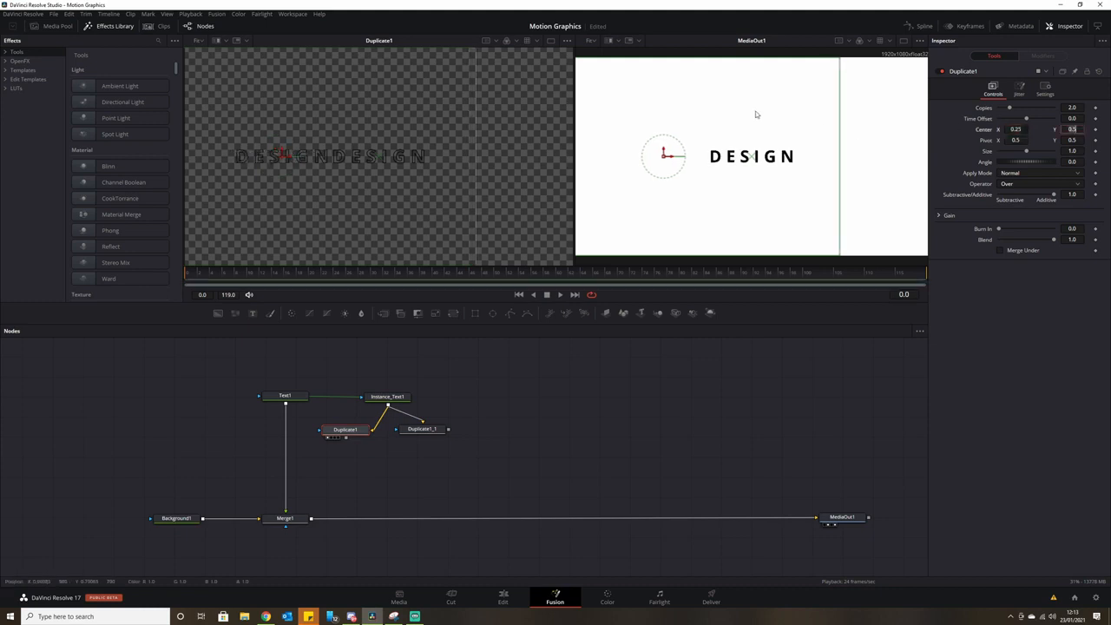
{"action": "left_click", "coordinate": [1075, 107]}
{"action": "type", "text": "3"}
{"action": "key", "text": "Tab"}
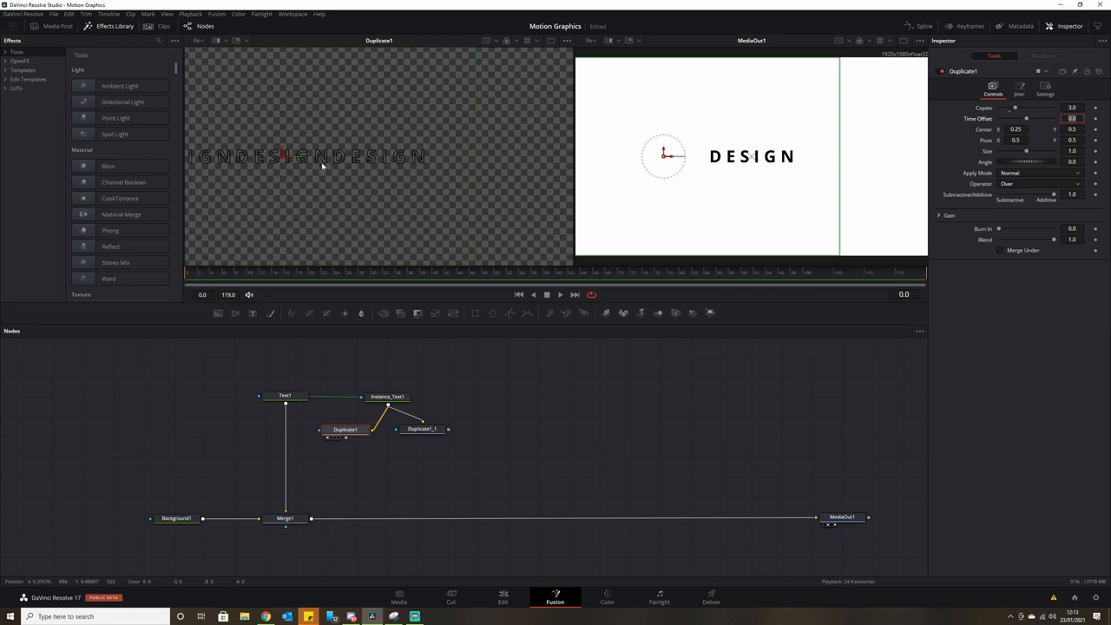
{"action": "left_click", "coordinate": [491, 411]}
Set Duplicate1_1 to Center X 0.75 with 3 copies.
{"action": "left_click", "coordinate": [425, 434]}
{"action": "left_click", "coordinate": [1016, 129]}
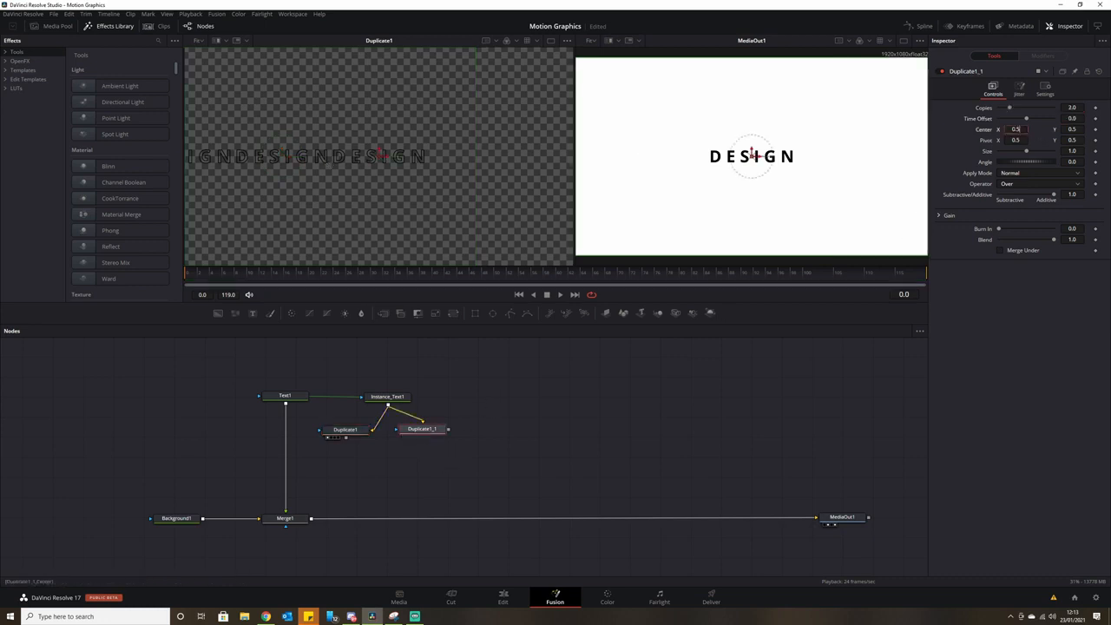
{"action": "key", "text": "BackSpace"}
{"action": "type", "text": "75"}
{"action": "key", "text": "Tab"}
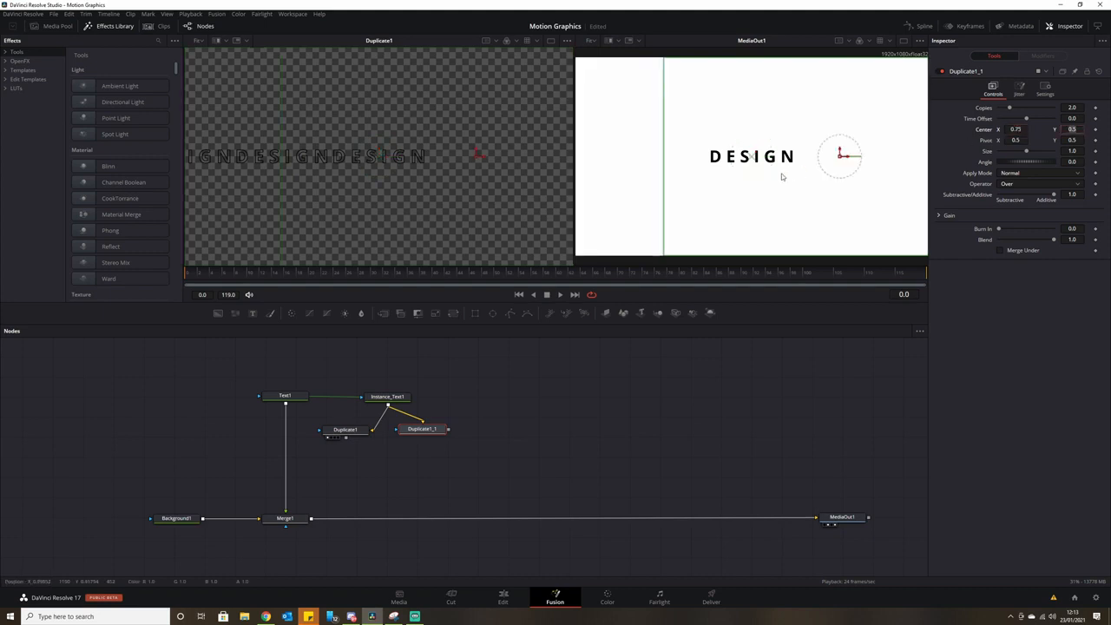
{"action": "left_click", "coordinate": [1073, 107]}
{"action": "type", "text": "3"}
{"action": "key", "text": "Tab"}
Merge Duplicate1 and Duplicate1_1 into Merge2 and hide its viewer overlay.
{"action": "left_click_drag", "start_coordinate": [433, 425], "coordinate": [432, 199]}
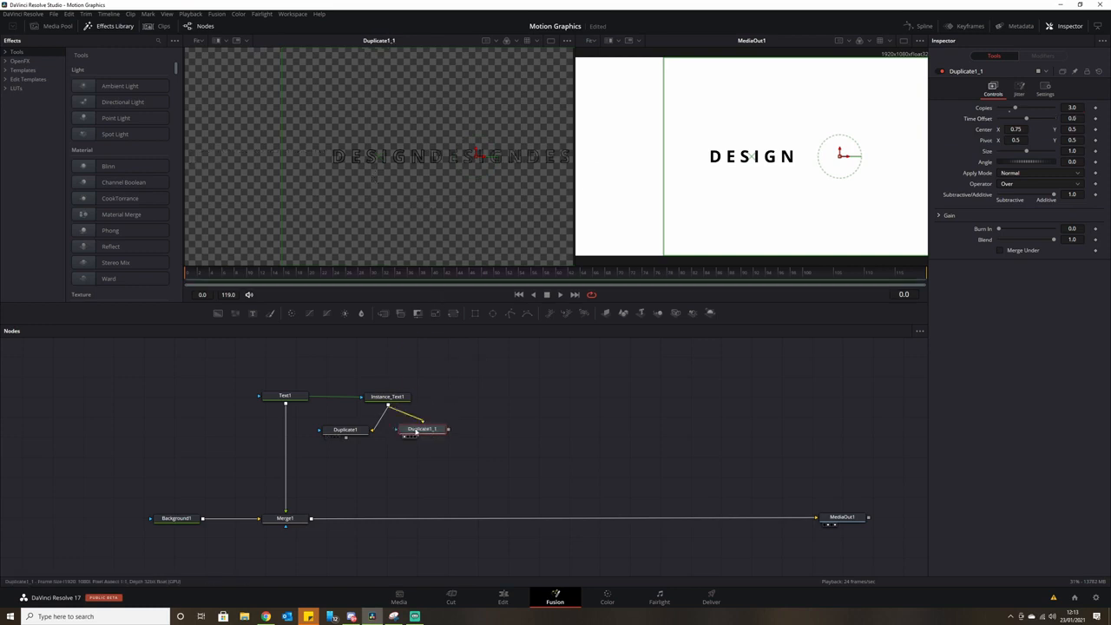
{"action": "left_click_drag", "start_coordinate": [345, 430], "coordinate": [383, 205]}
{"action": "left_click", "coordinate": [418, 434]}
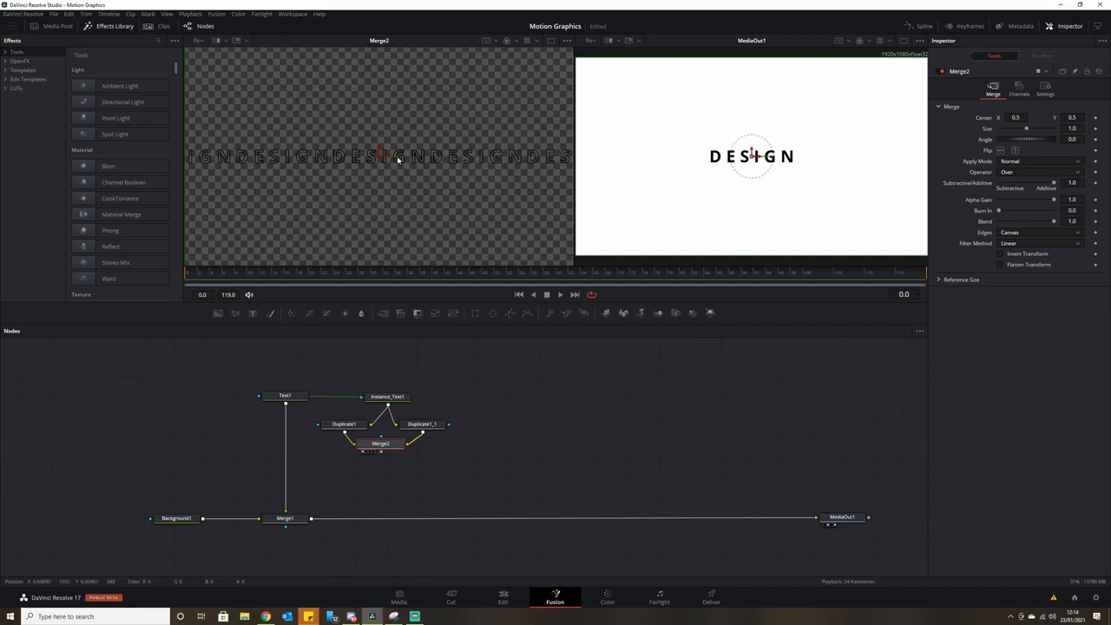
{"action": "left_click_drag", "start_coordinate": [387, 445], "coordinate": [391, 446]}
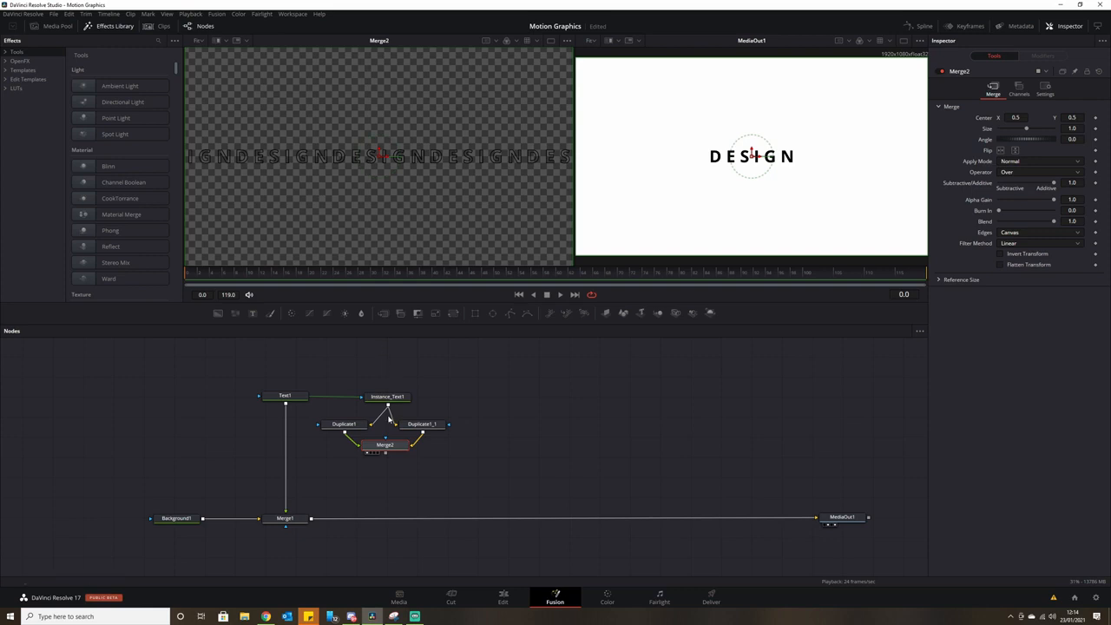
{"action": "left_click", "coordinate": [380, 477]}
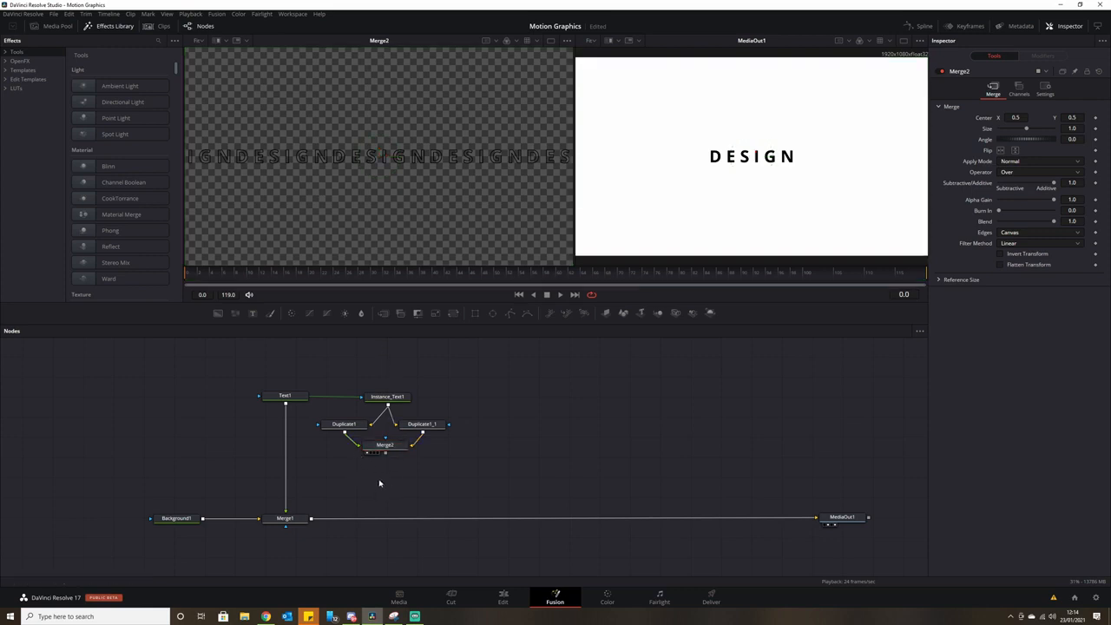
Add Duplicate2 after Merge2 and paste a copy, Duplicate2_1.
{"action": "key", "text": "shift+space"}
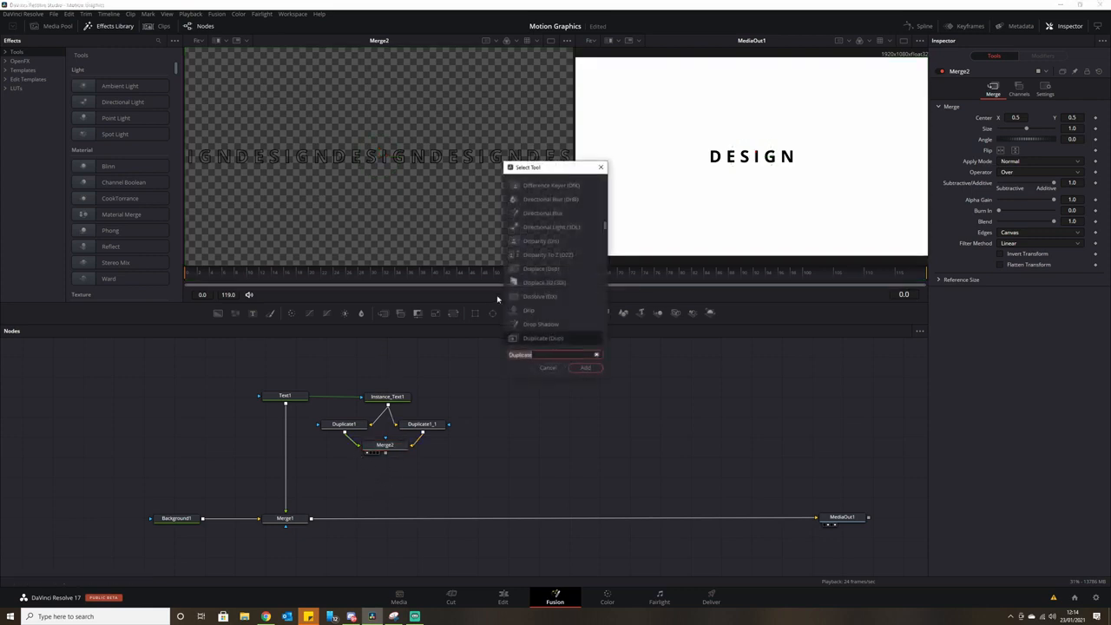
{"action": "left_click", "coordinate": [596, 371]}
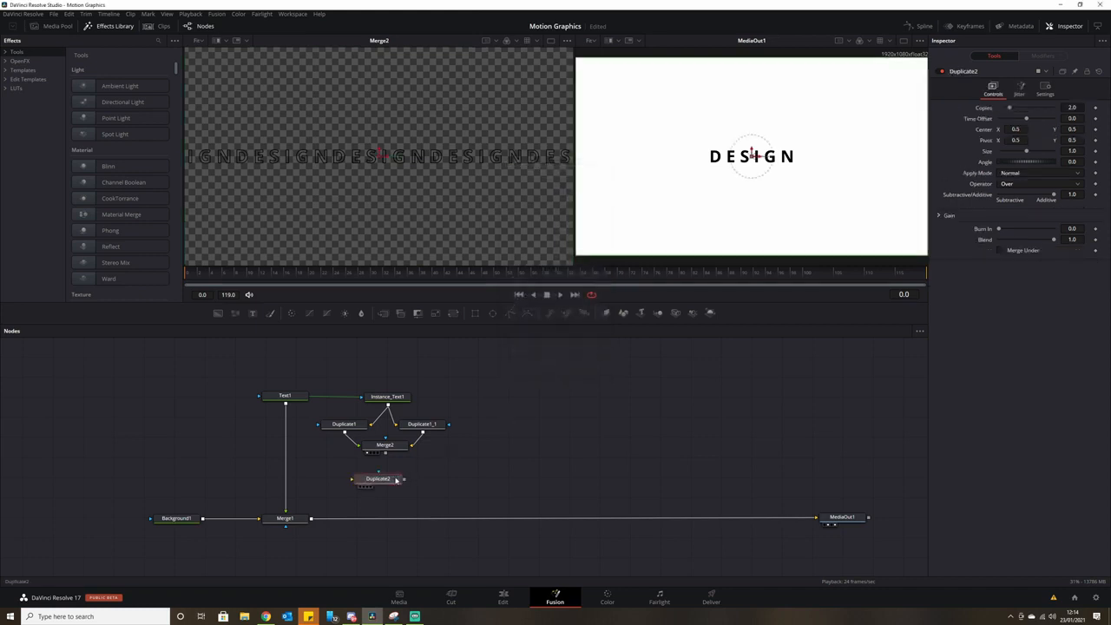
{"action": "key", "text": "ctrl+c"}
{"action": "left_click", "coordinate": [430, 473]}
{"action": "key", "text": "ctrl+v"}
{"action": "left_click_drag", "start_coordinate": [381, 483], "coordinate": [417, 475]}
Set Duplicate2 to a raised Center Y of 0.6 with 6 copies.
{"action": "left_click", "coordinate": [360, 479]}
{"action": "key", "text": "1"}
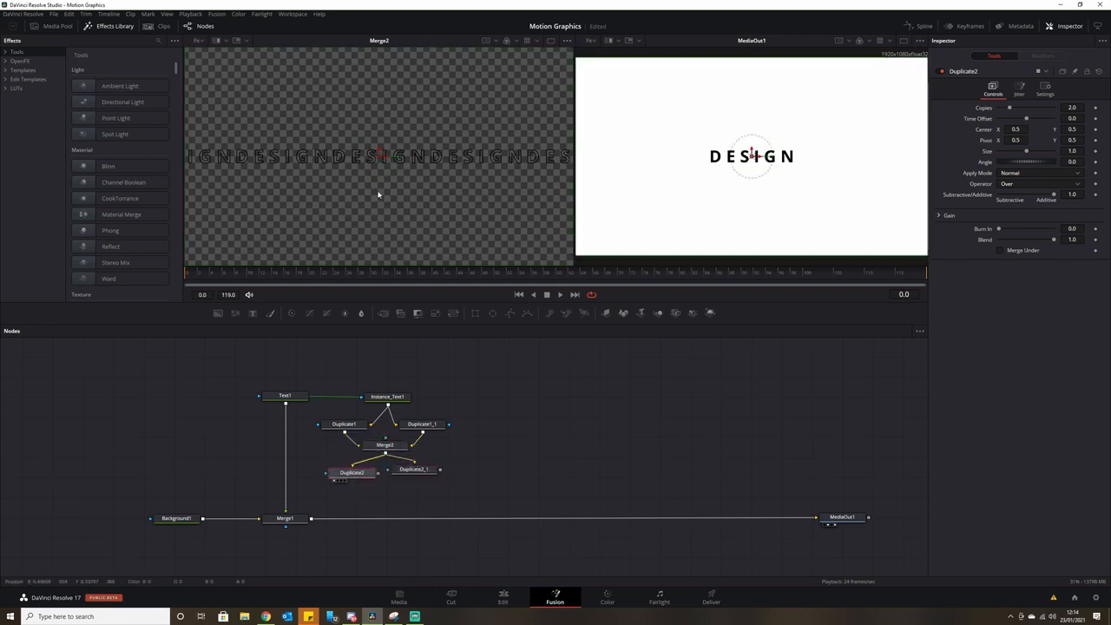
{"action": "left_click_drag", "start_coordinate": [752, 155], "coordinate": [752, 135]}
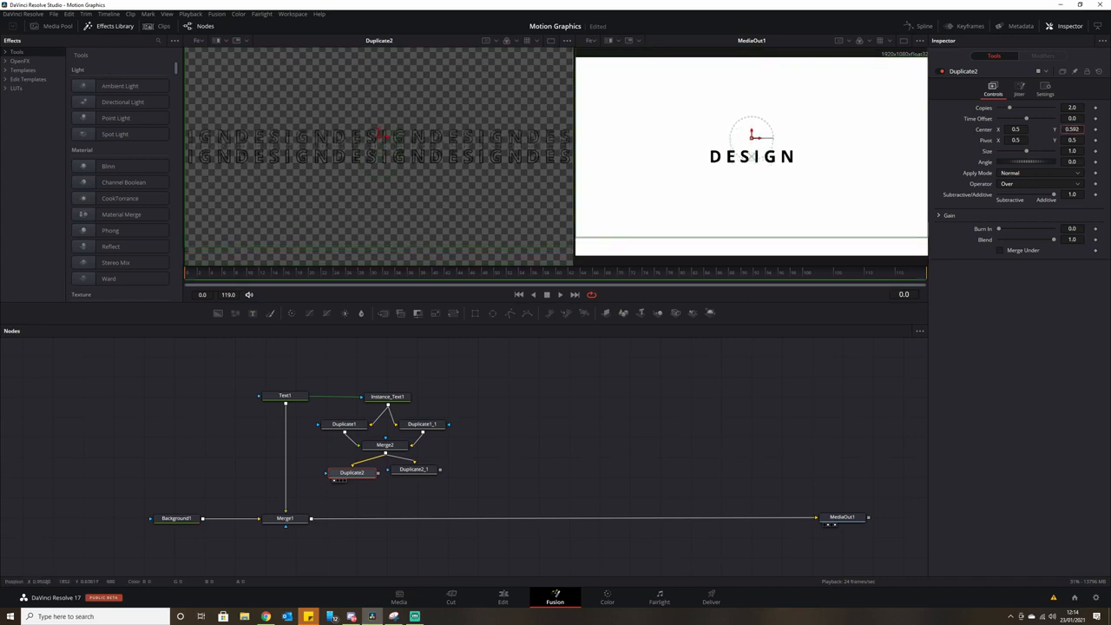
{"action": "left_click", "coordinate": [1074, 107]}
{"action": "left_click", "coordinate": [1075, 130]}
{"action": "type", "text": "0.5"}
{"action": "key", "text": "Tab"}
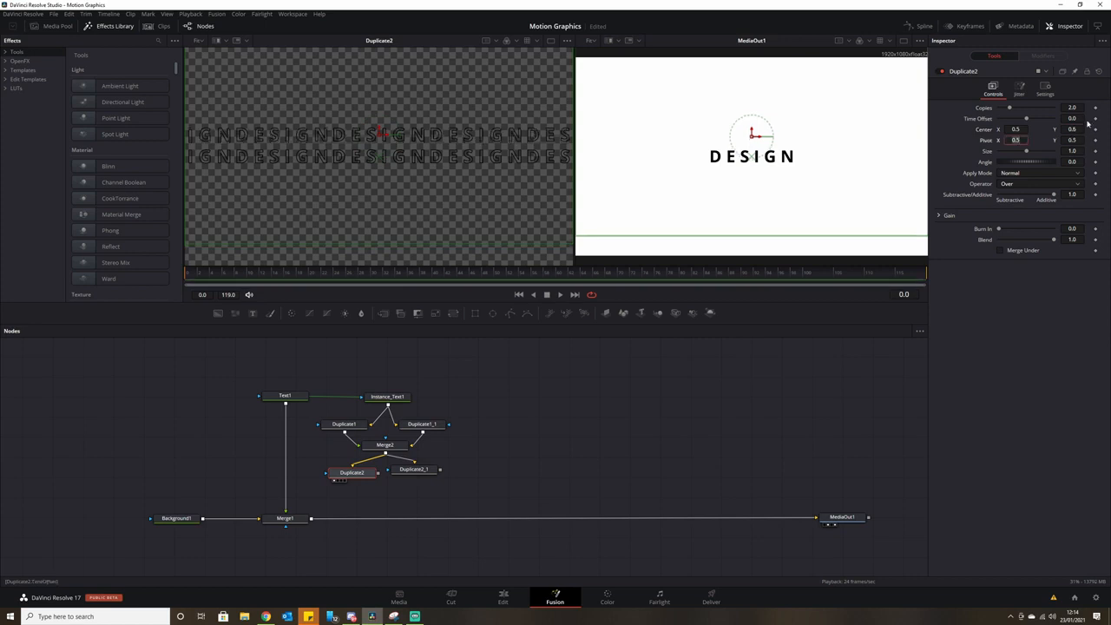
{"action": "left_click_drag", "start_coordinate": [1010, 107], "coordinate": [1033, 109]}
{"action": "left_click", "coordinate": [1073, 108]}
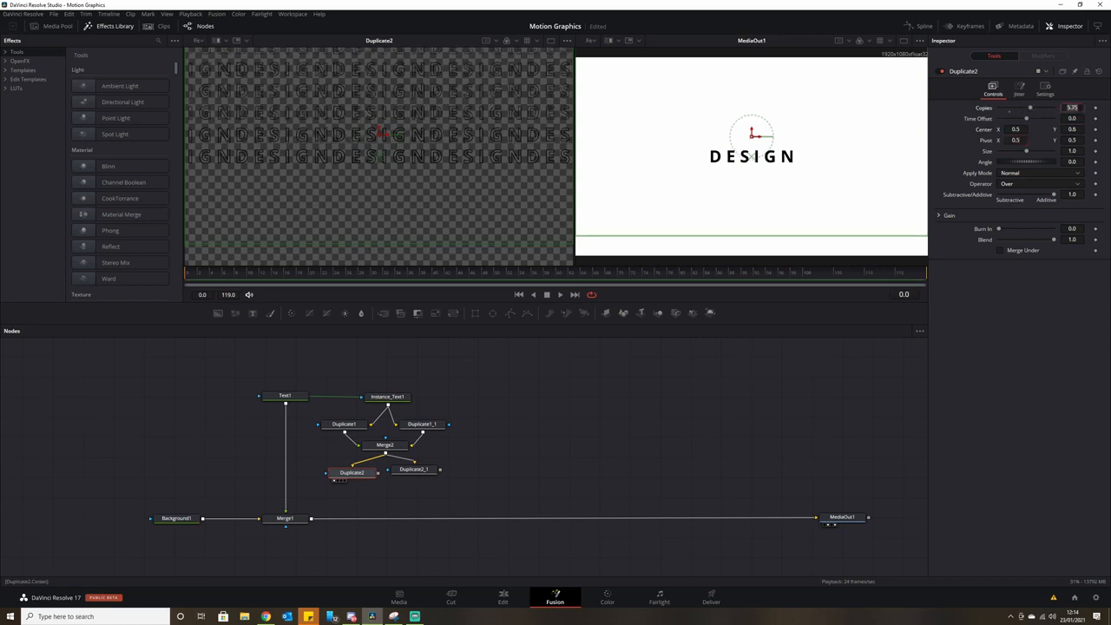
{"action": "type", "text": "6"}
{"action": "key", "text": "Return"}
Set Duplicate2_1 to Center Y 0.4 with 6 copies and merge it with Duplicate2 in Merge3.
{"action": "left_click_drag", "start_coordinate": [420, 474], "coordinate": [451, 203]}
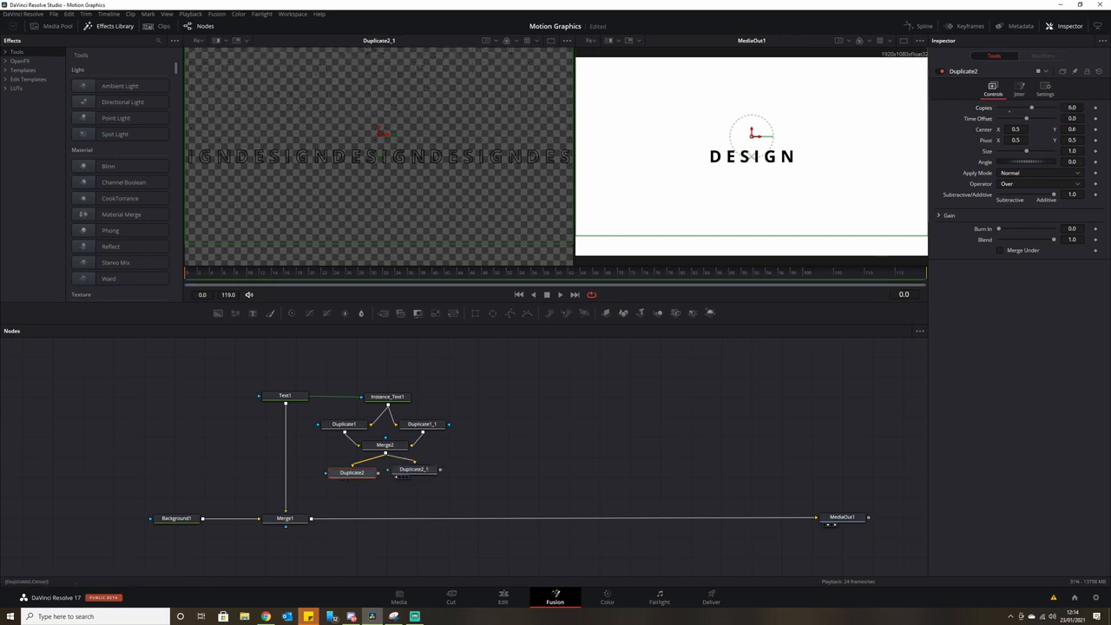
{"action": "left_click", "coordinate": [414, 468]}
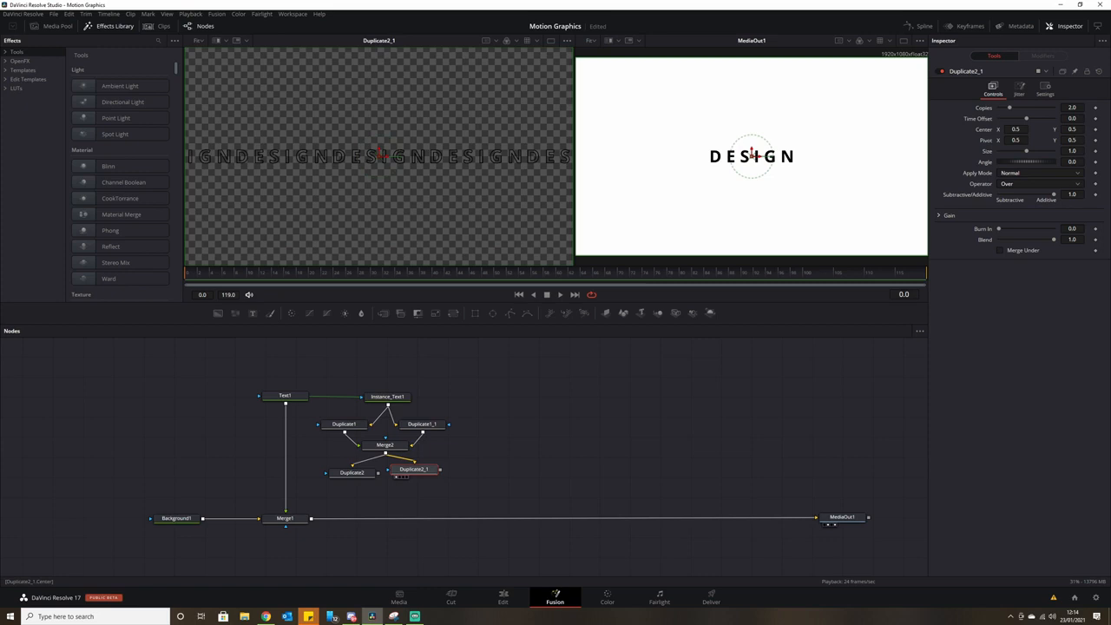
{"action": "left_click_drag", "start_coordinate": [753, 157], "coordinate": [752, 170]}
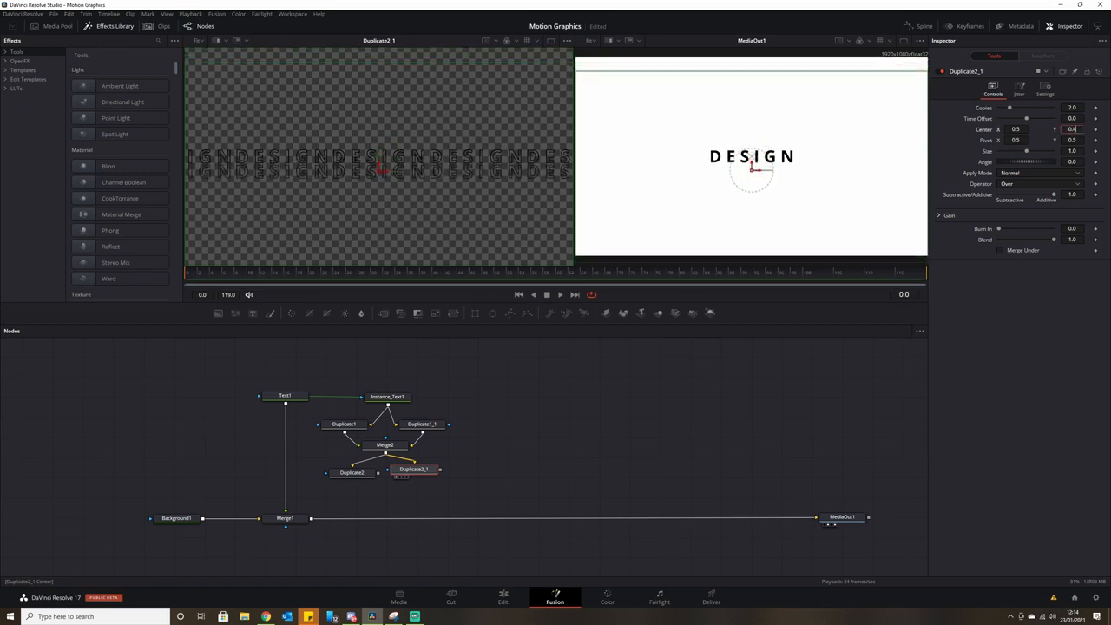
{"action": "type", "text": "0.4"}
{"action": "key", "text": "Tab"}
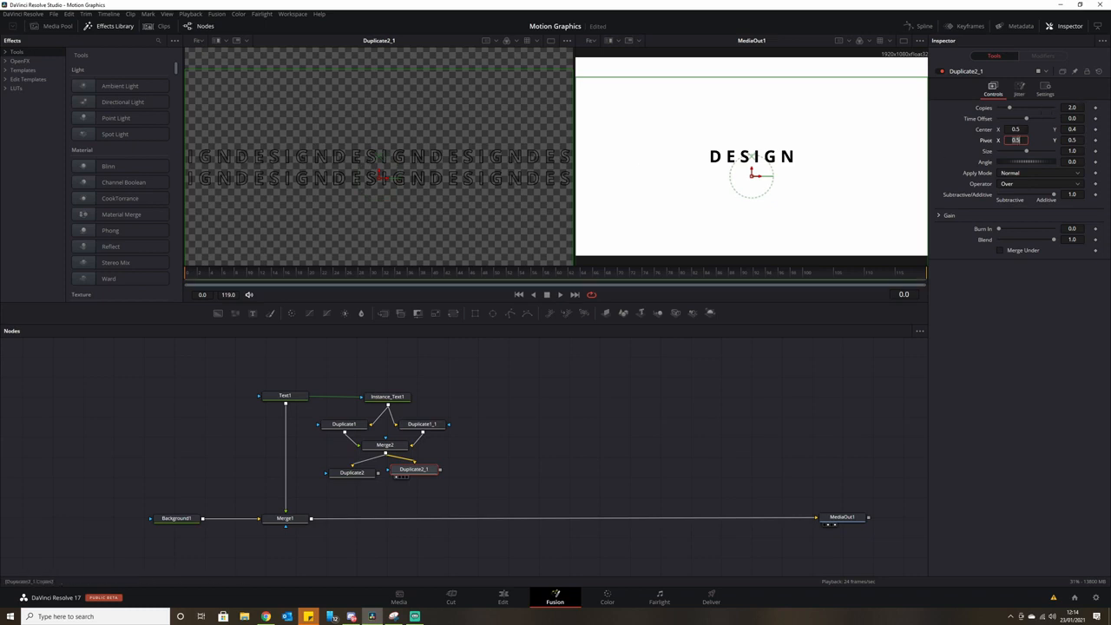
{"action": "left_click", "coordinate": [1075, 107]}
{"action": "type", "text": "6"}
{"action": "key", "text": "Return"}
{"action": "mouse_move", "coordinate": [440, 470]}
{"action": "left_mouse_down"}
{"action": "mouse_move", "coordinate": [379, 473]}
{"action": "mouse_move", "coordinate": [381, 502]}
{"action": "mouse_move", "coordinate": [429, 474]}
{"action": "left_mouse_up"}
{"action": "left_click_drag", "start_coordinate": [300, 475], "coordinate": [312, 522]}
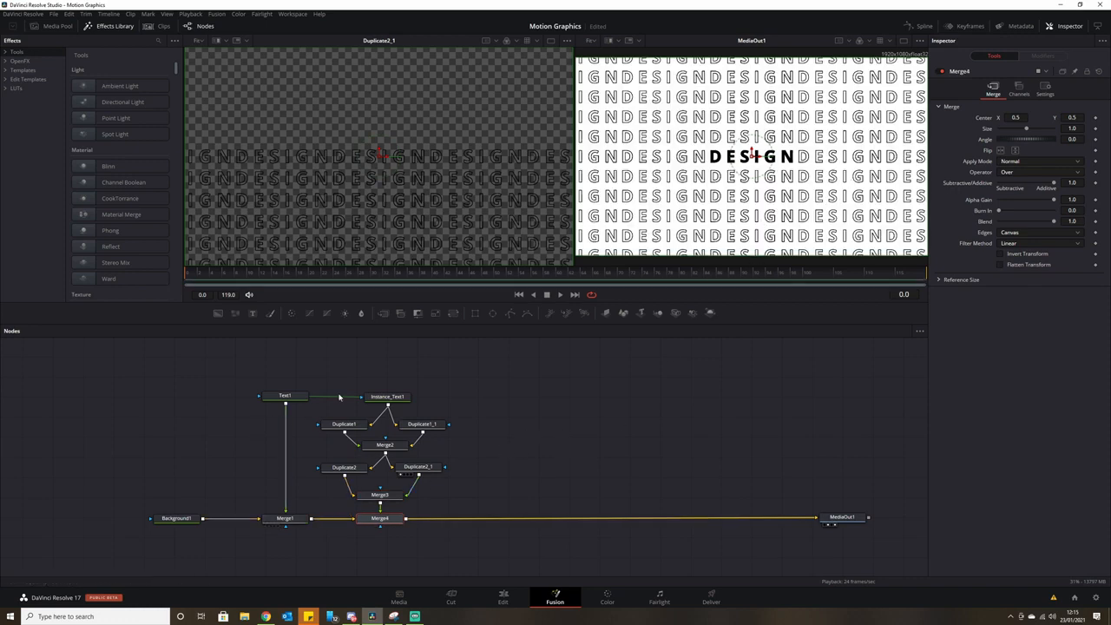
Realign the Text1, Instance_Text1 and duplicate nodes, and reduce Text1's tracking to 1.134.
{"action": "left_click_drag", "start_coordinate": [387, 397], "coordinate": [388, 387]}
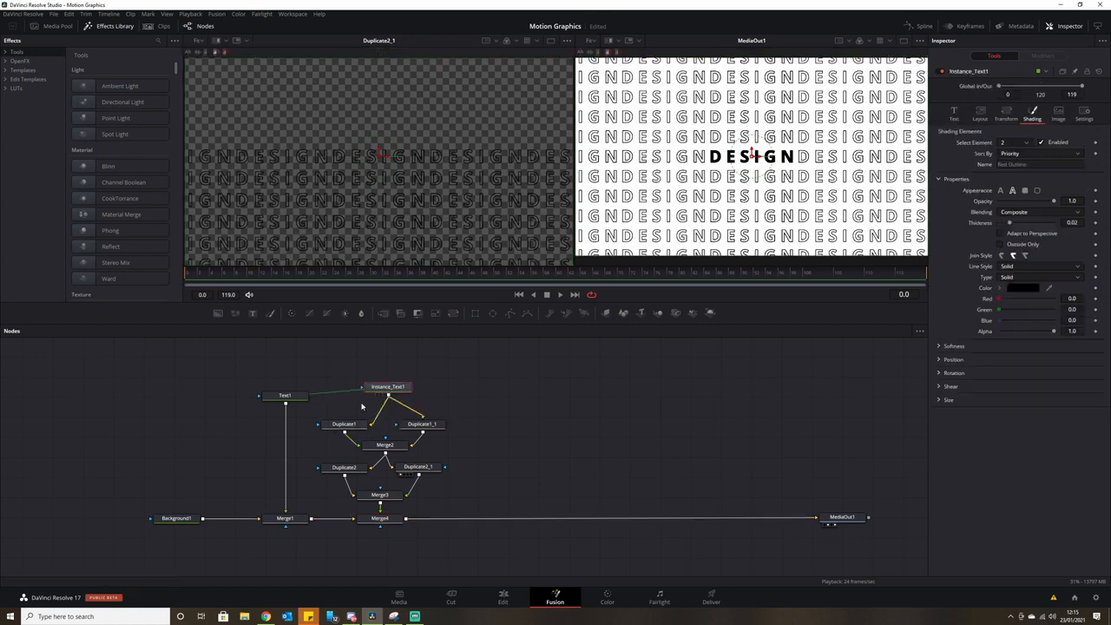
{"action": "left_click_drag", "start_coordinate": [297, 397], "coordinate": [466, 499]}
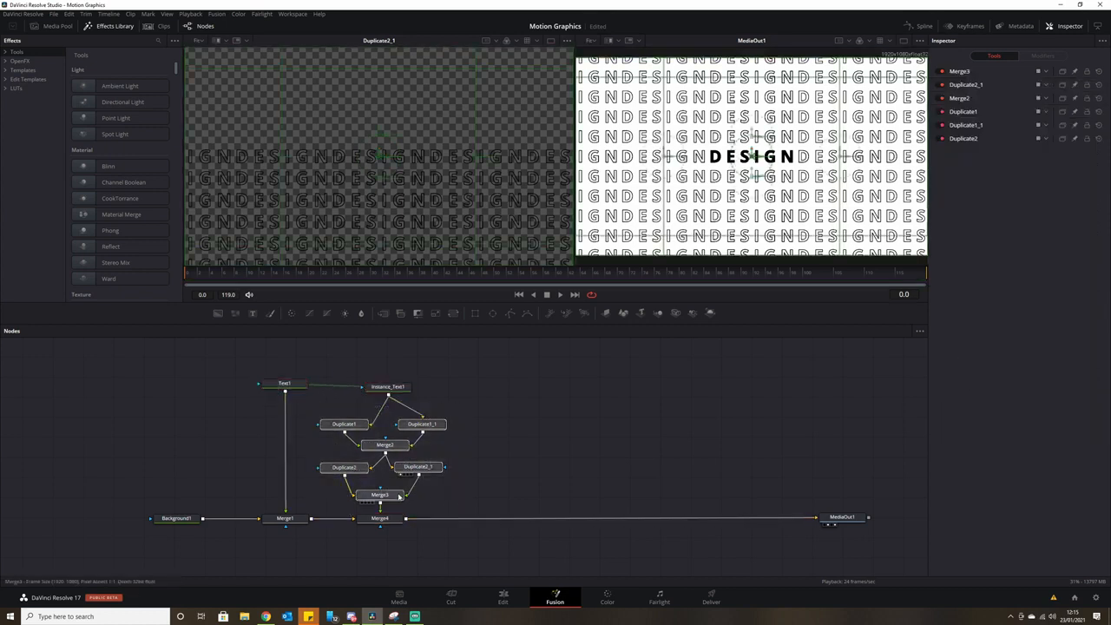
{"action": "left_click_drag", "start_coordinate": [353, 416], "coordinate": [354, 409]}
{"action": "left_click", "coordinate": [285, 383]}
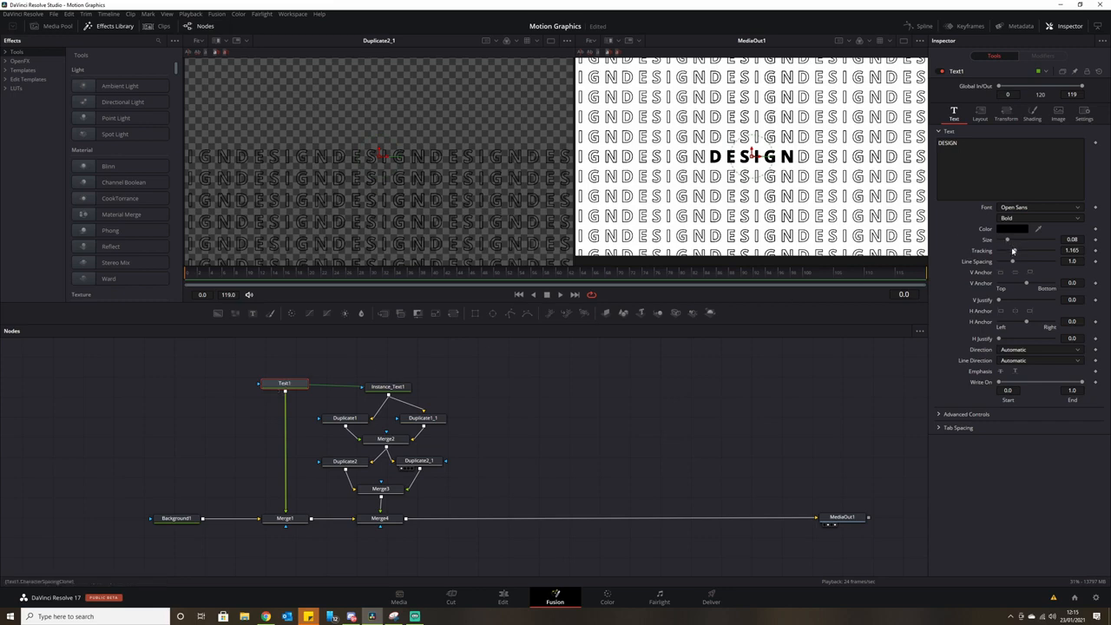
{"action": "left_click_drag", "start_coordinate": [1015, 253], "coordinate": [1014, 253]}
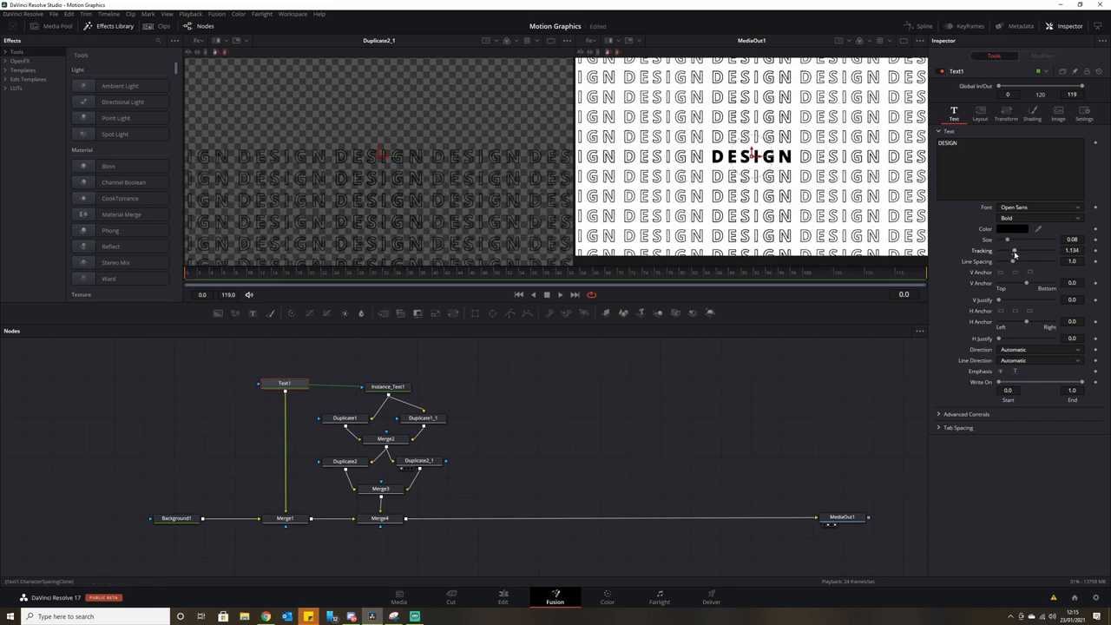
{"action": "left_click_drag", "start_coordinate": [515, 389], "coordinate": [568, 420]}
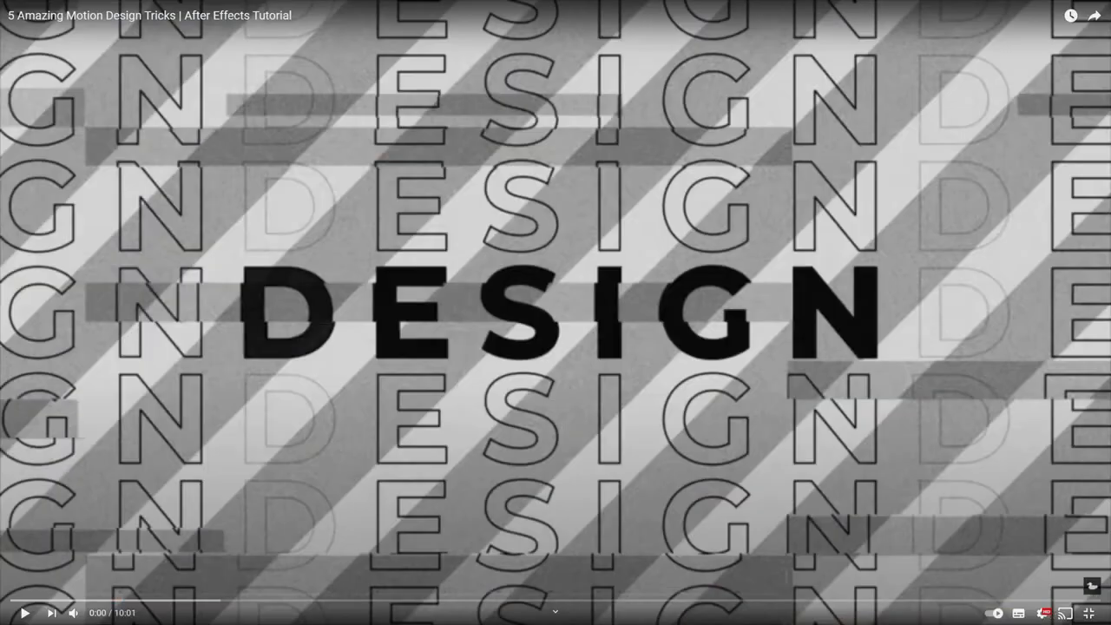
{"action": "left_click", "coordinate": [24, 613]}
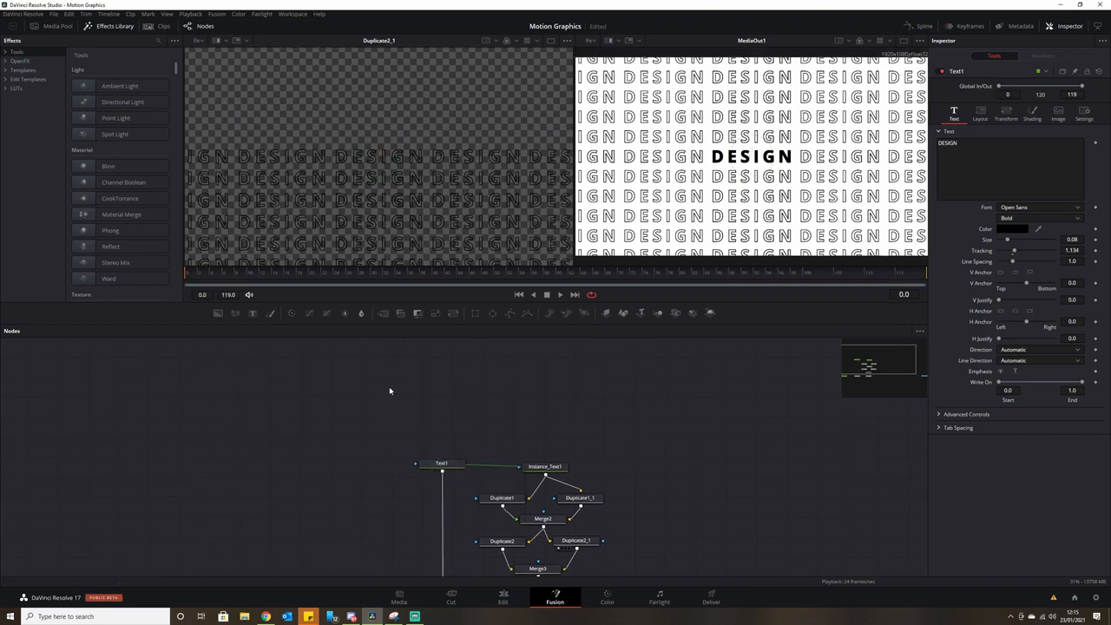
Add a Rectangle1 mask and shrink it in the viewer to frame only the letter D.
{"action": "left_click_drag", "start_coordinate": [480, 315], "coordinate": [382, 177]}
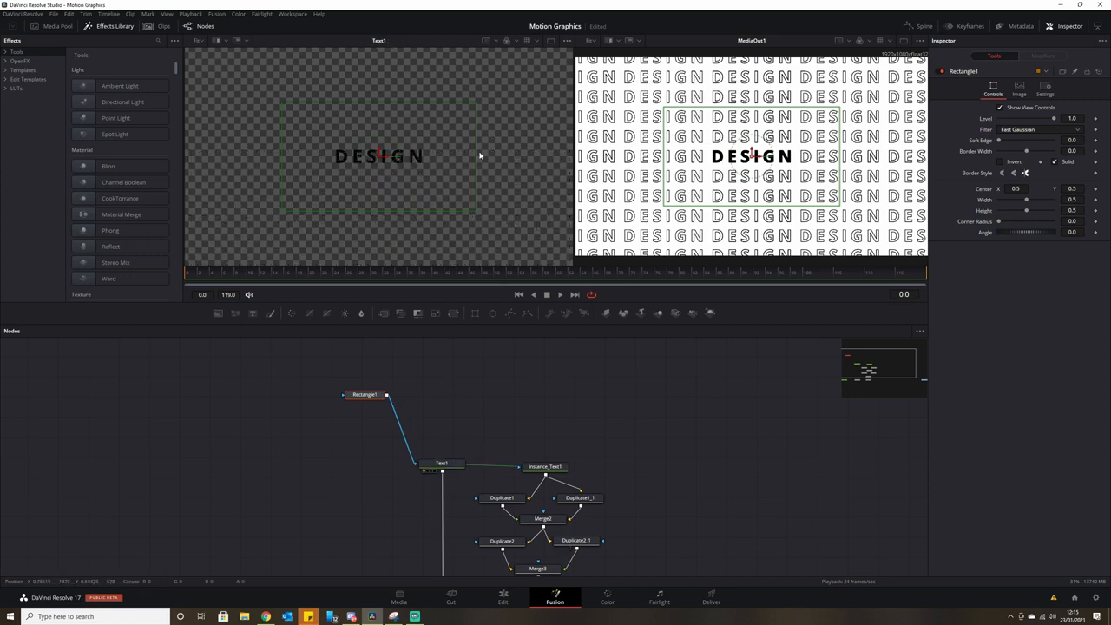
{"action": "left_click_drag", "start_coordinate": [480, 155], "coordinate": [384, 156]}
{"action": "left_click_drag", "start_coordinate": [384, 112], "coordinate": [302, 173]}
{"action": "scroll", "coordinate": [398, 142], "scroll_direction": "up", "scroll_amount": 2}
{"action": "mouse_move", "coordinate": [372, 395]}
{"action": "left_mouse_down"}
{"action": "mouse_move", "coordinate": [353, 382]}
{"action": "mouse_move", "coordinate": [365, 385]}
{"action": "left_mouse_up"}
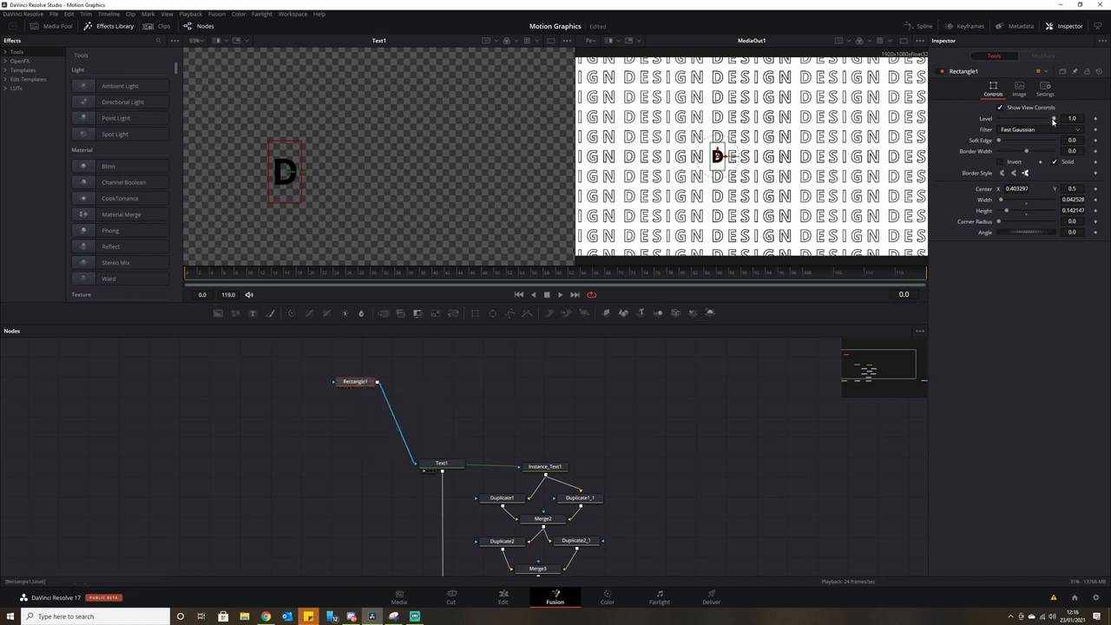
Test lowering the mask's Level, then restore it to 1.0 and check other frames.
{"action": "mouse_move", "coordinate": [1054, 122]}
{"action": "left_mouse_down"}
{"action": "mouse_move", "coordinate": [933, 135]}
{"action": "mouse_move", "coordinate": [1066, 125]}
{"action": "mouse_move", "coordinate": [979, 128]}
{"action": "mouse_move", "coordinate": [1055, 122]}
{"action": "left_mouse_up"}
{"action": "left_click", "coordinate": [363, 275]}
{"action": "left_click", "coordinate": [832, 279]}
{"action": "left_click", "coordinate": [286, 276]}
Apply a Shake modifier to Rectangle1's Level and play back the flickering D.
{"action": "right_click", "coordinate": [987, 122]}
{"action": "mouse_move", "coordinate": [994, 159]}
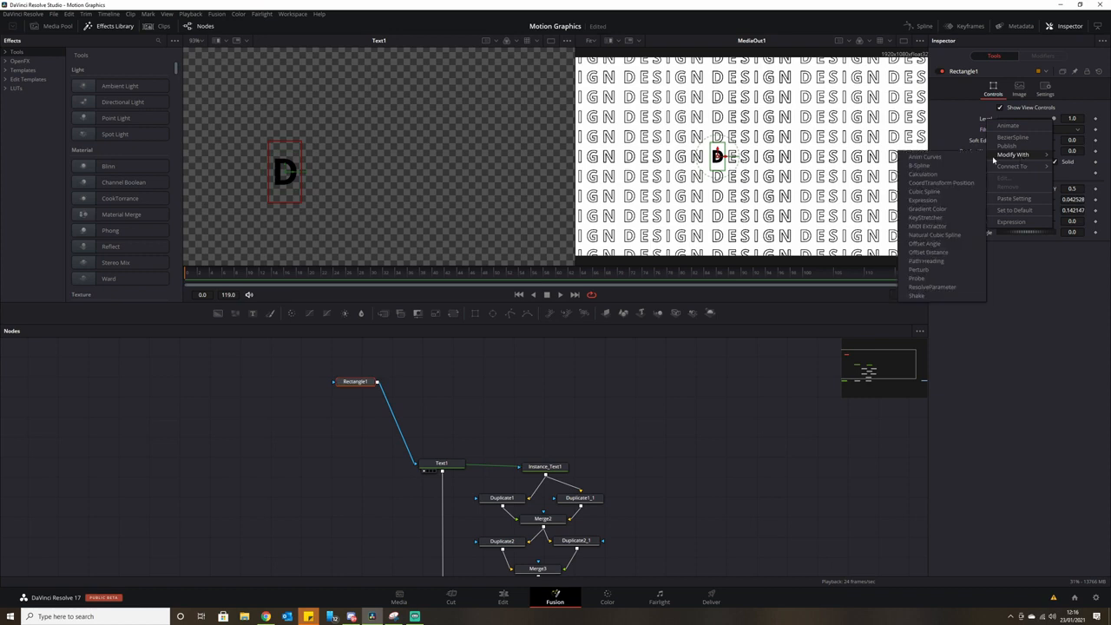
{"action": "left_click", "coordinate": [930, 297]}
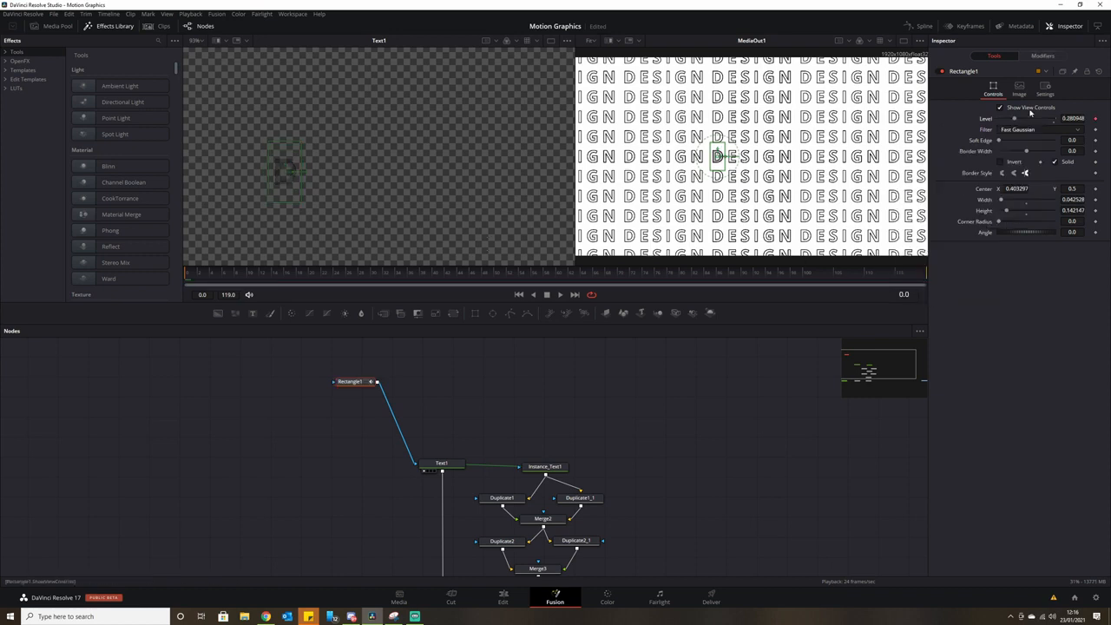
{"action": "left_click", "coordinate": [1046, 57]}
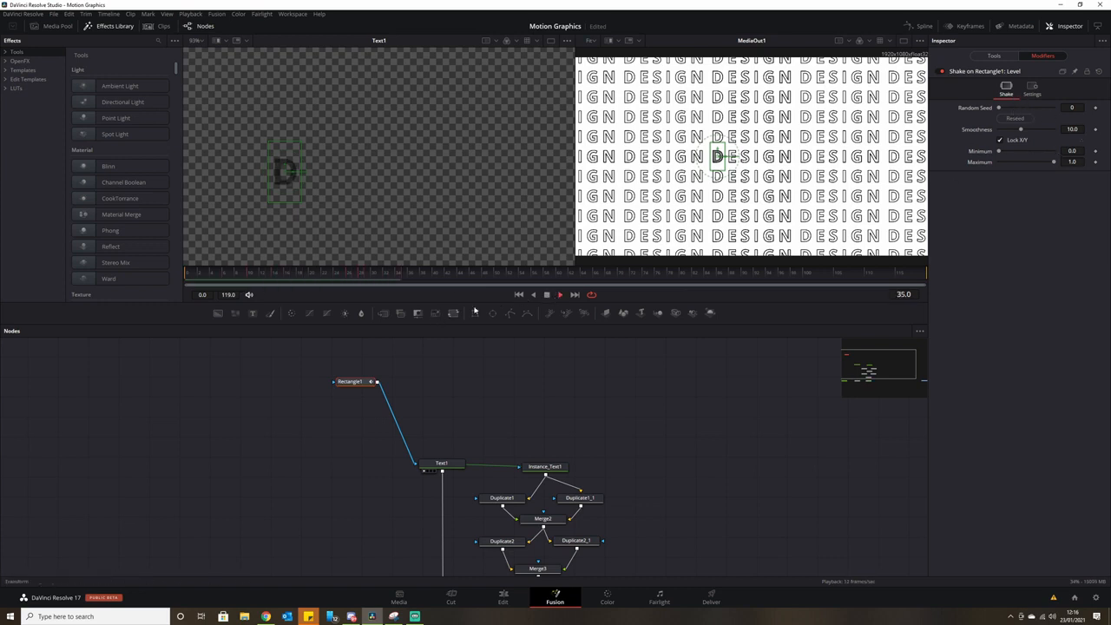
{"action": "key", "text": "space"}
{"action": "key", "text": "Home"}
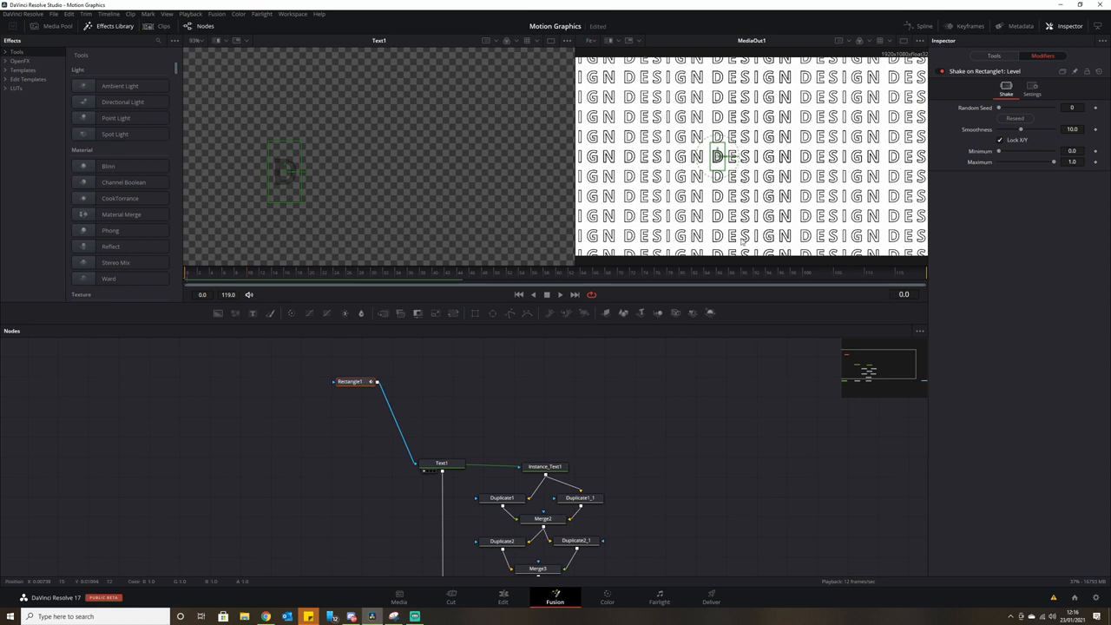
{"action": "left_click", "coordinate": [994, 56]}
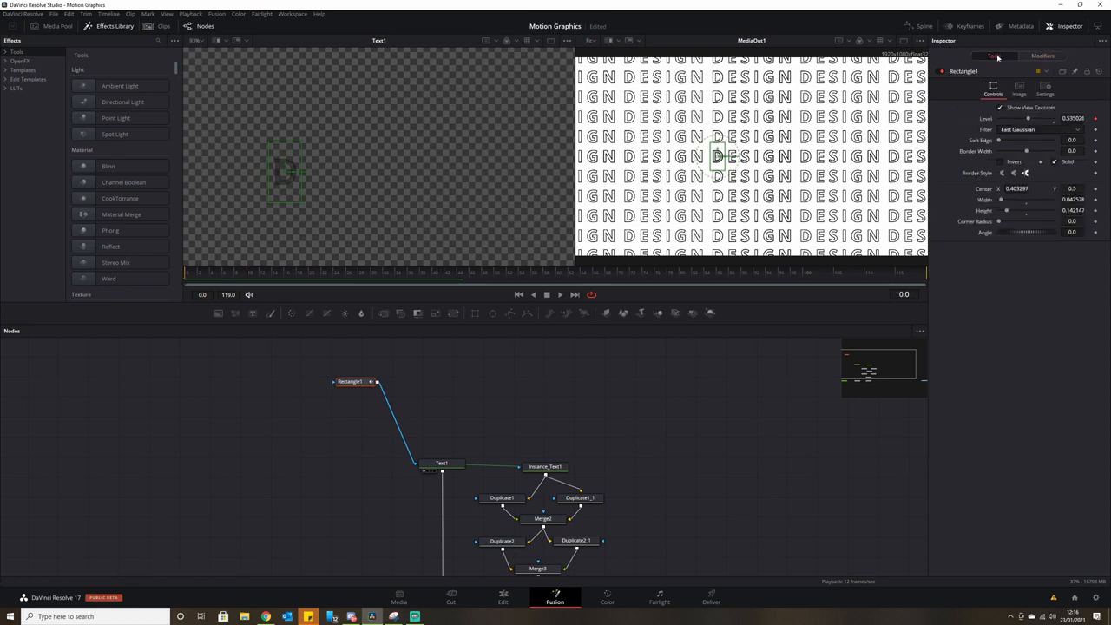
{"action": "left_click", "coordinate": [560, 295]}
Try raising the Shake Minimum, preview it, then reset Minimum to 0.
{"action": "left_click", "coordinate": [194, 278]}
{"action": "left_click", "coordinate": [1043, 56]}
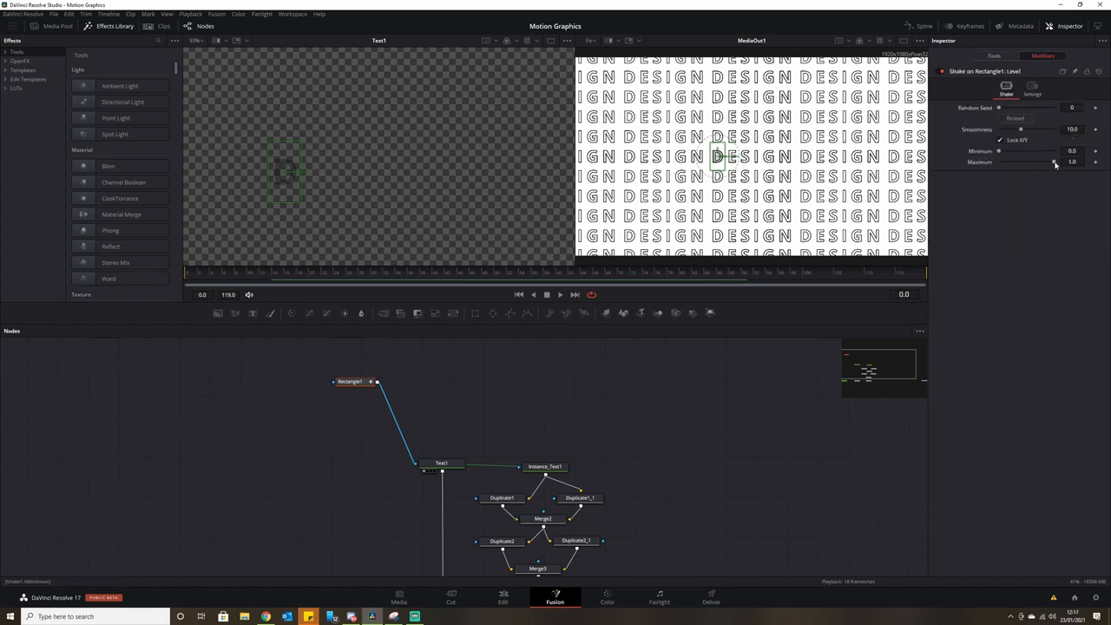
{"action": "left_click_drag", "start_coordinate": [1022, 153], "coordinate": [1026, 152]}
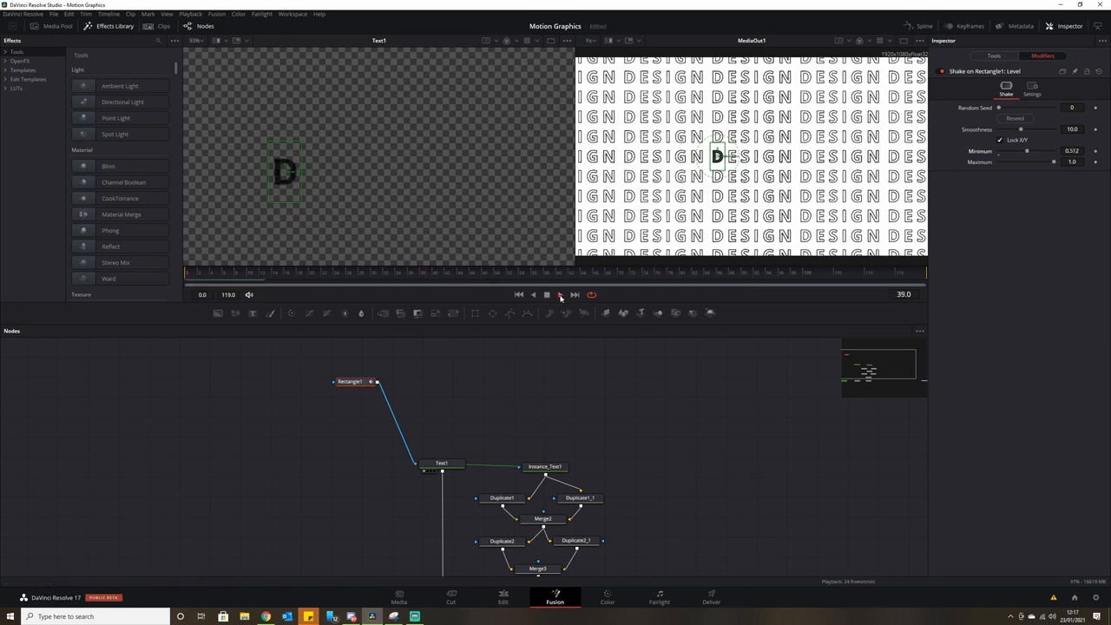
{"action": "left_click", "coordinate": [994, 55]}
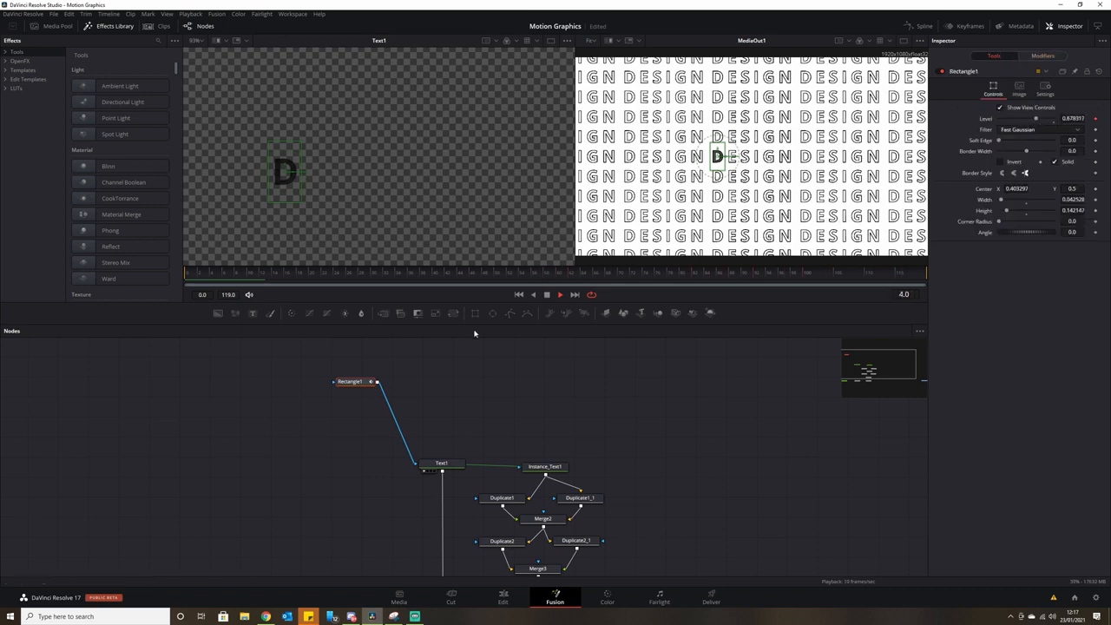
{"action": "left_click", "coordinate": [547, 295]}
{"action": "left_click_drag", "start_coordinate": [241, 280], "coordinate": [186, 282]}
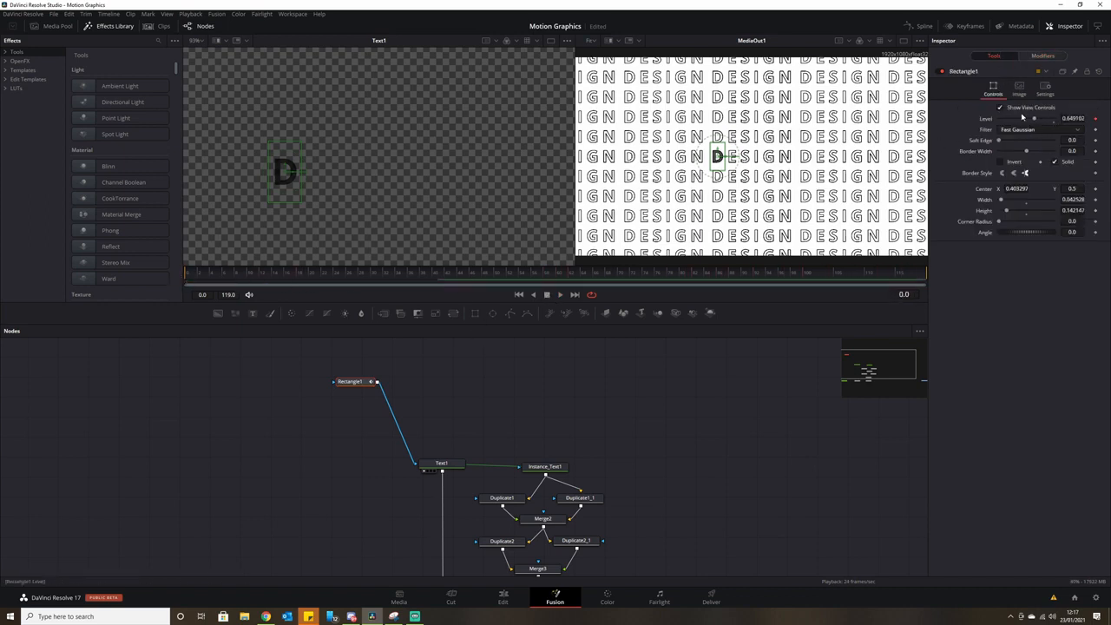
{"action": "left_click", "coordinate": [1042, 56]}
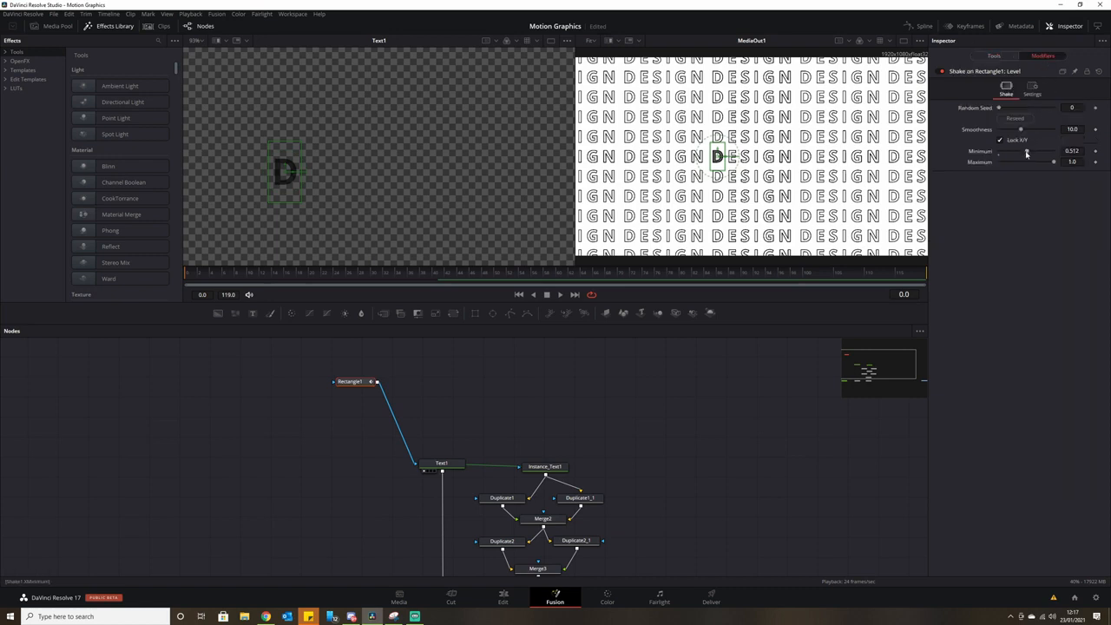
{"action": "left_click_drag", "start_coordinate": [1027, 151], "coordinate": [989, 152]}
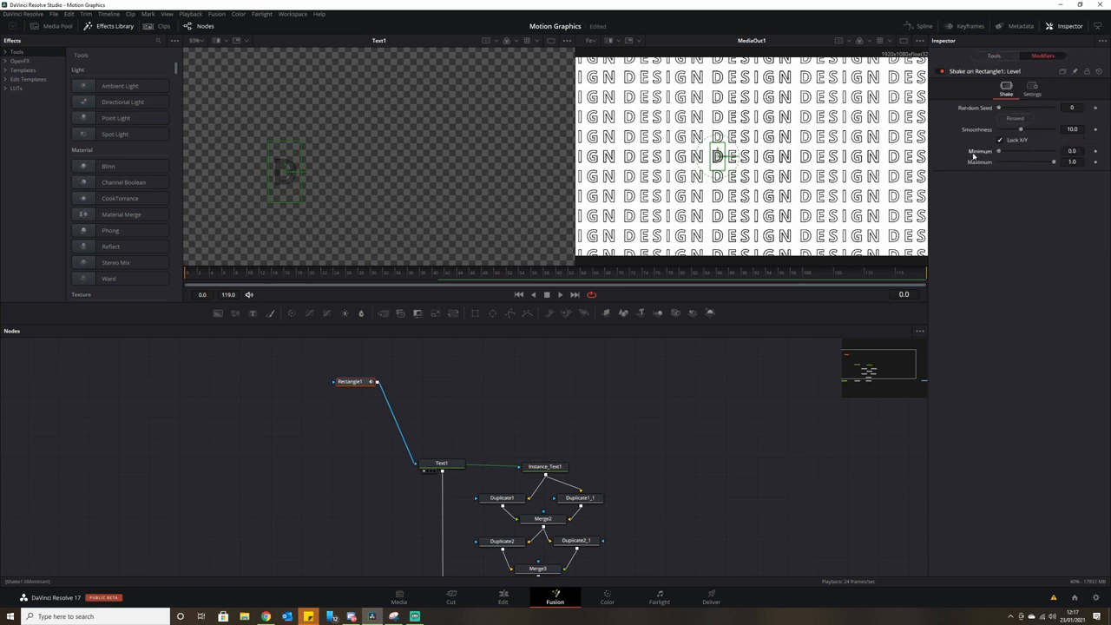
{"action": "left_click", "coordinate": [994, 56]}
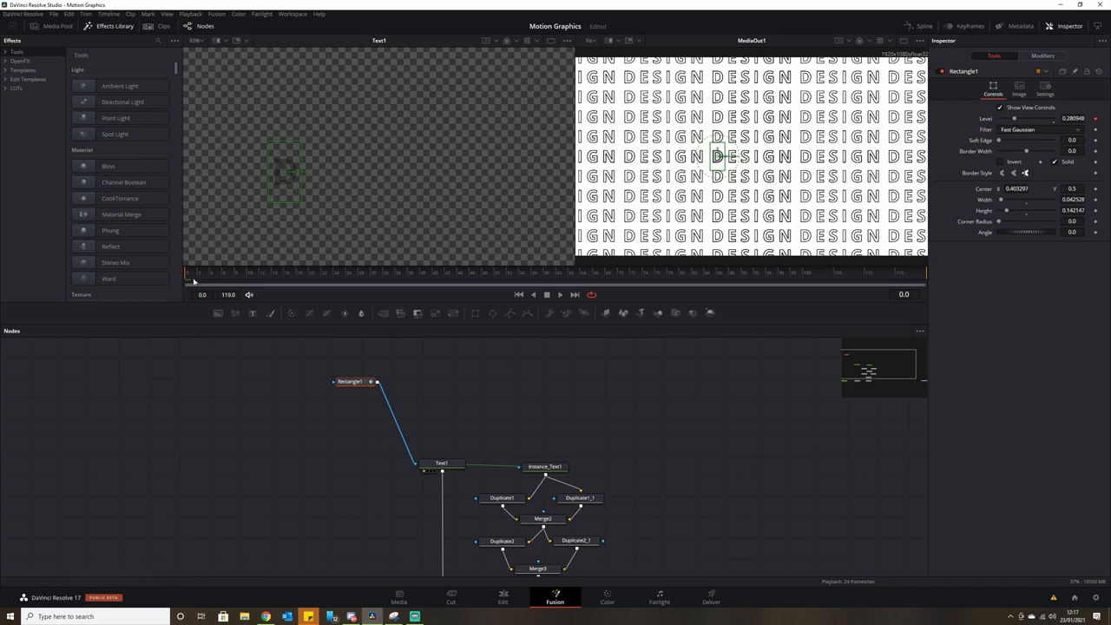
Paste five Rectangle1 mask copies, centre them over E, S, I, G and N, then preview.
{"action": "left_click_drag", "start_coordinate": [360, 382], "coordinate": [369, 374]}
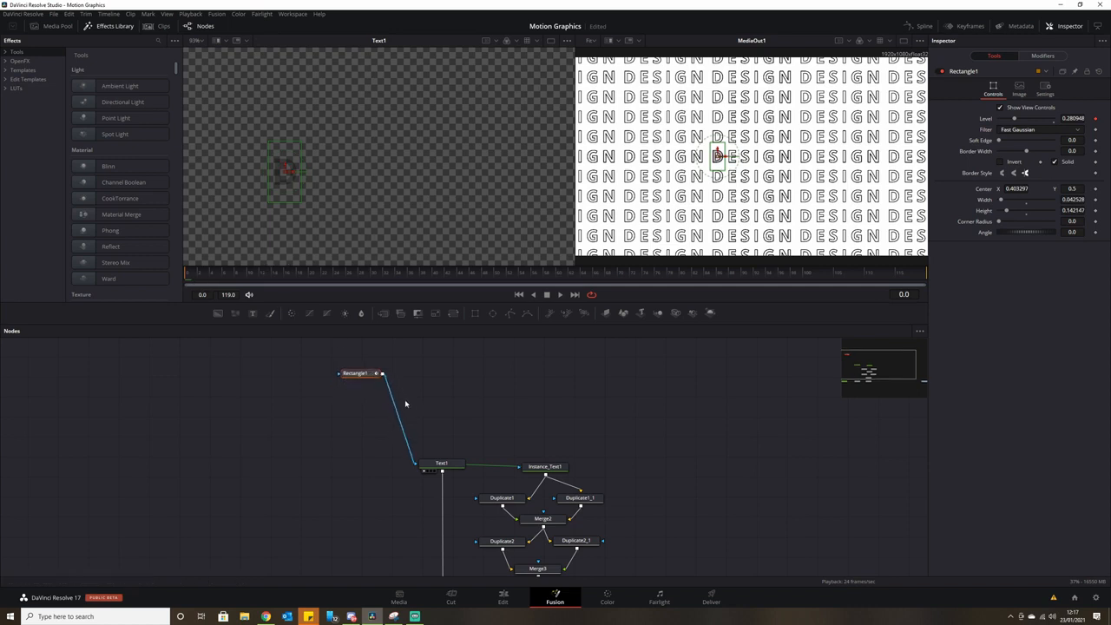
{"action": "key", "text": "ctrl+v"}
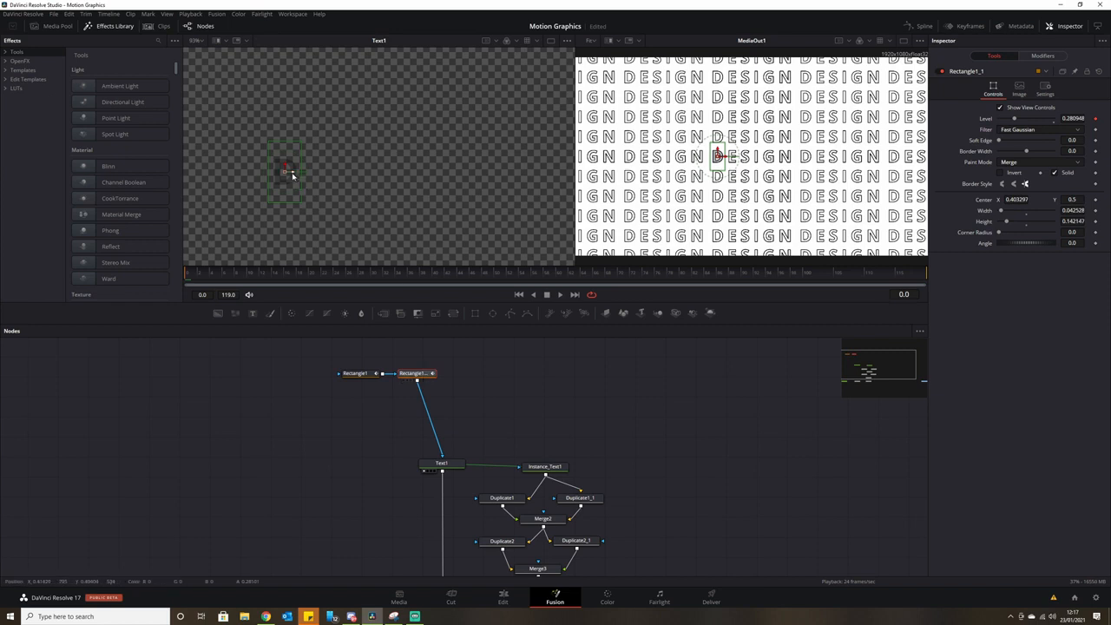
{"action": "left_click_drag", "start_coordinate": [287, 172], "coordinate": [323, 172]}
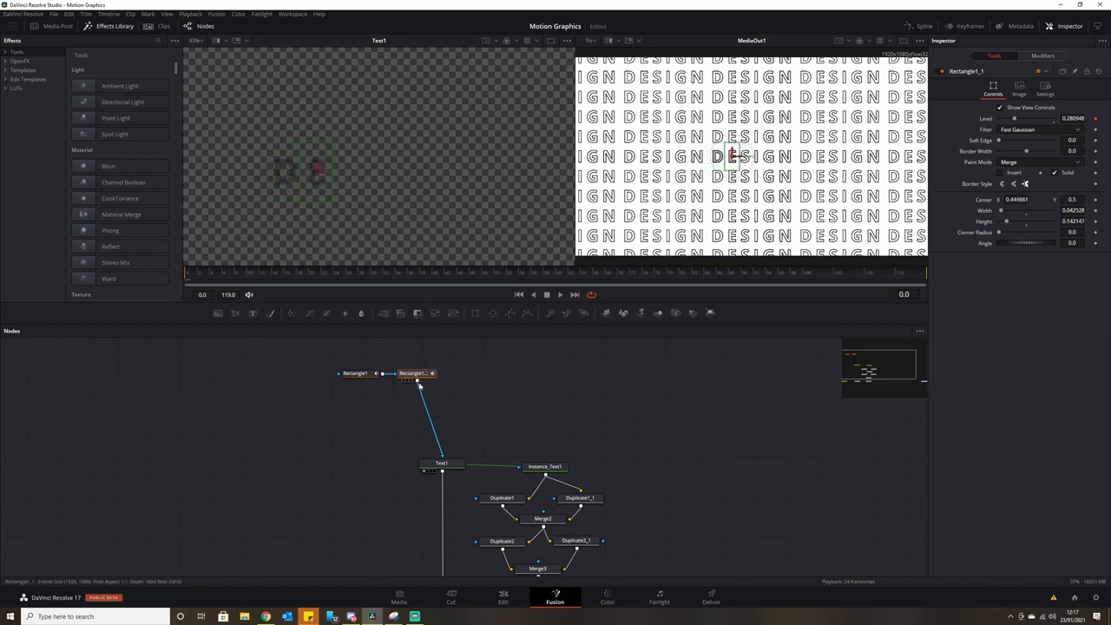
{"action": "key", "text": "ctrl+v"}
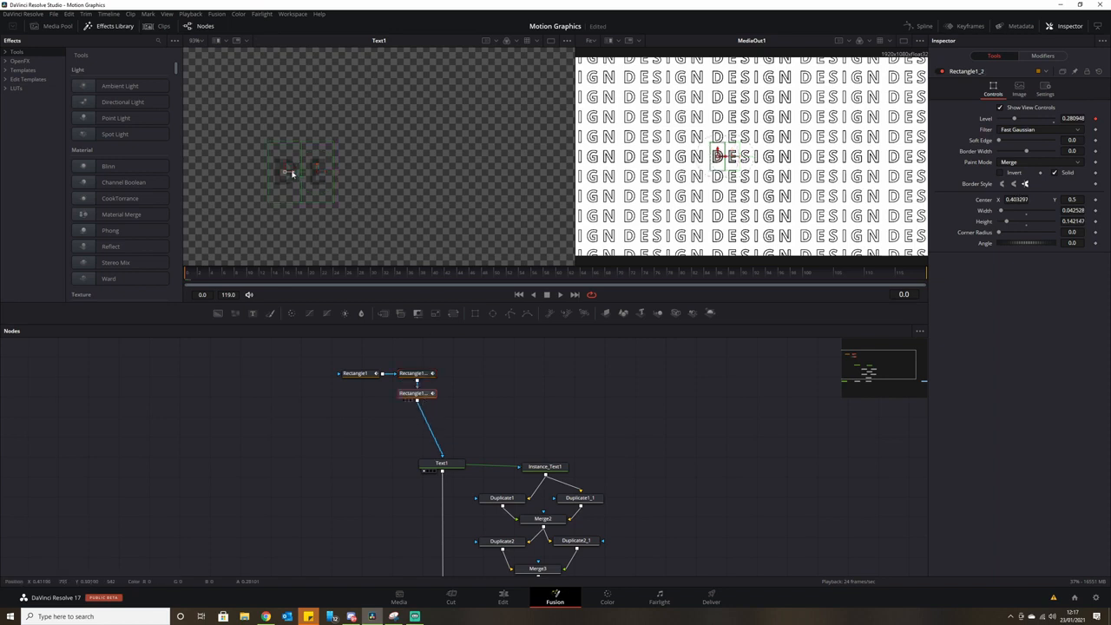
{"action": "left_click_drag", "start_coordinate": [292, 173], "coordinate": [355, 170]}
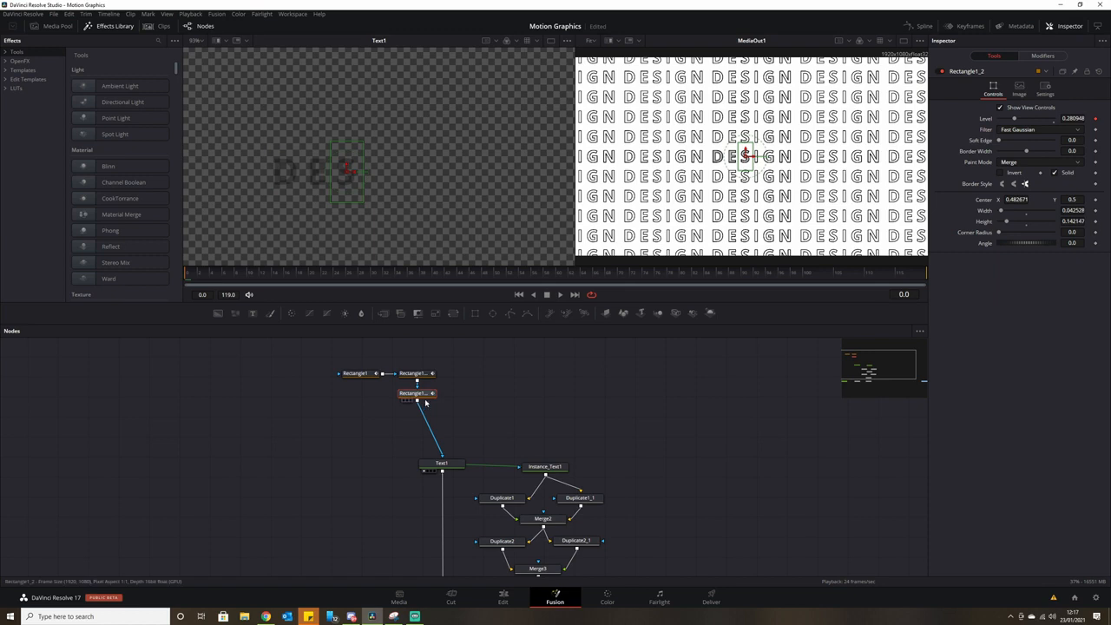
{"action": "key", "text": "ctrl+v"}
{"action": "left_click_drag", "start_coordinate": [291, 173], "coordinate": [378, 174]}
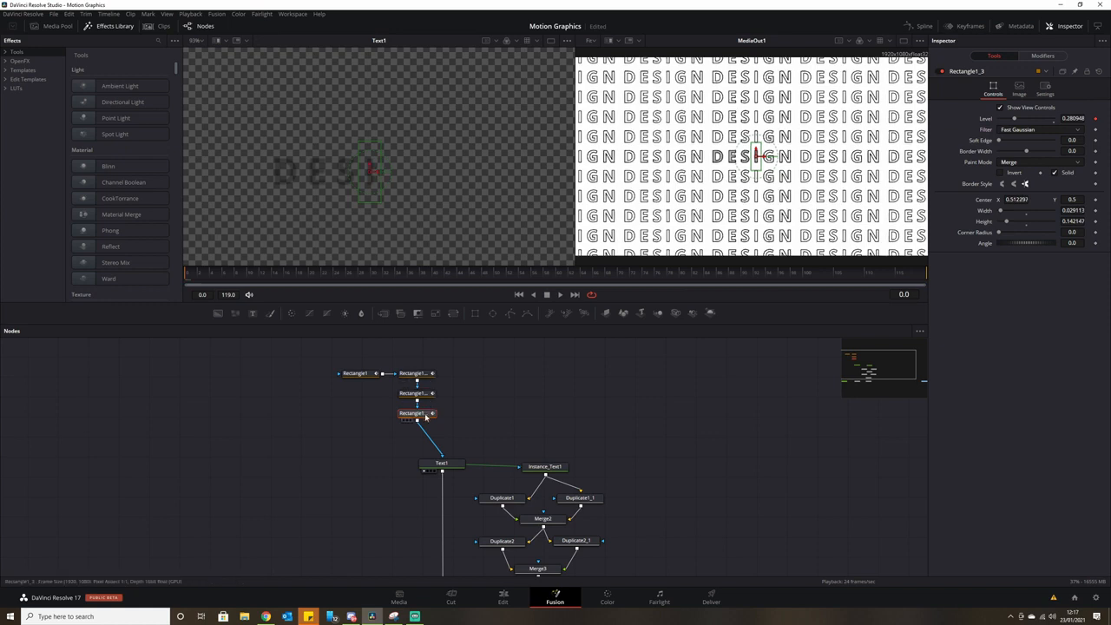
{"action": "key", "text": "ctrl+v"}
{"action": "left_click_drag", "start_coordinate": [292, 173], "coordinate": [413, 177]}
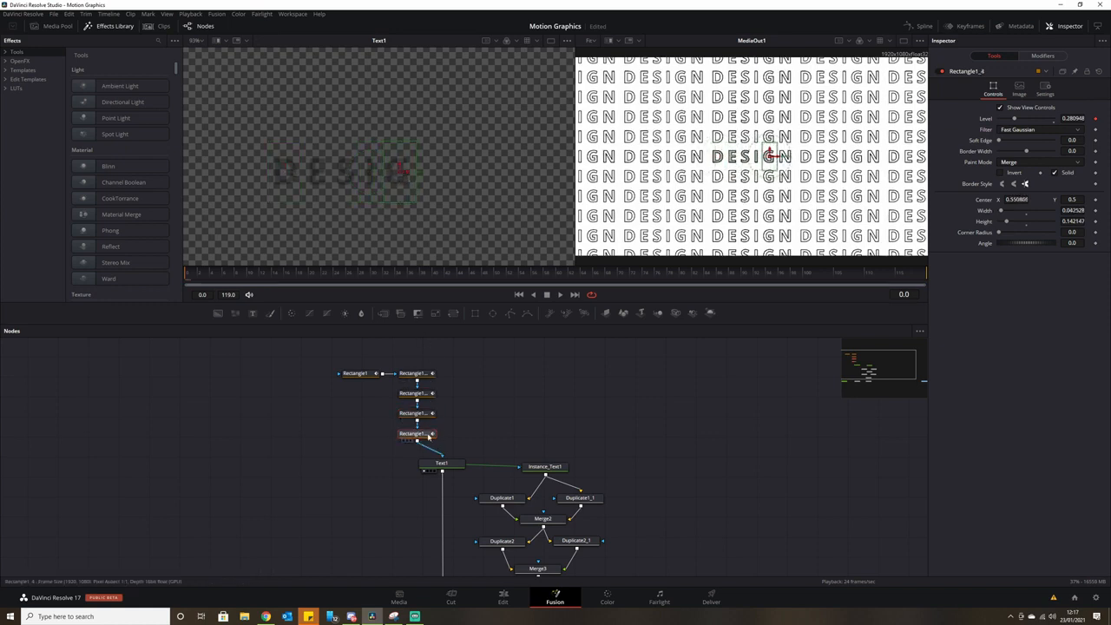
{"action": "key", "text": "ctrl+v"}
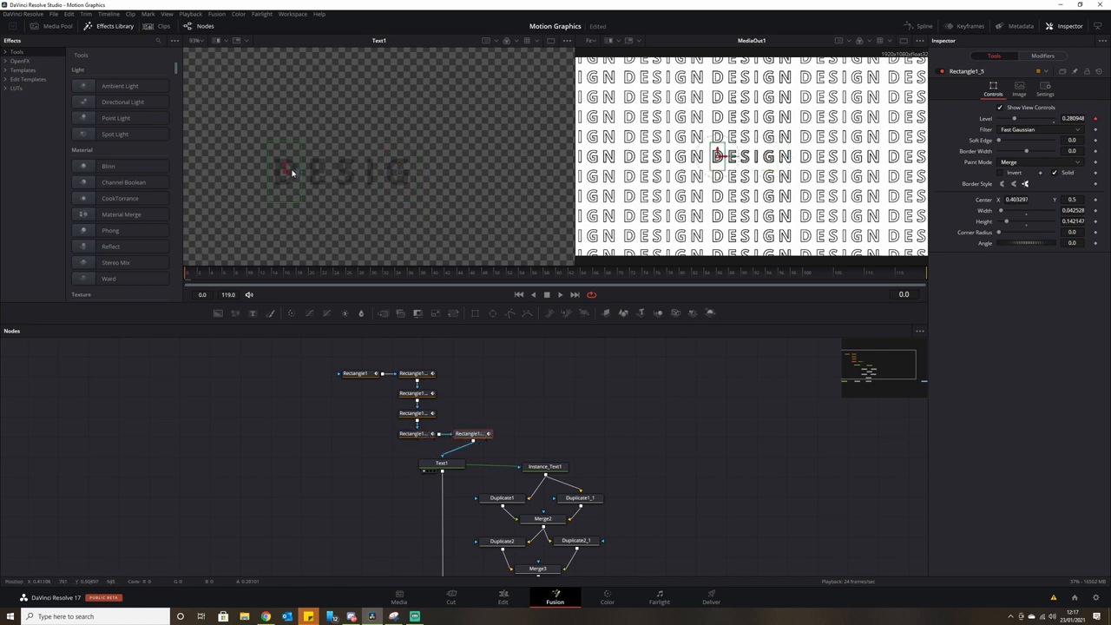
{"action": "left_click_drag", "start_coordinate": [292, 174], "coordinate": [439, 182]}
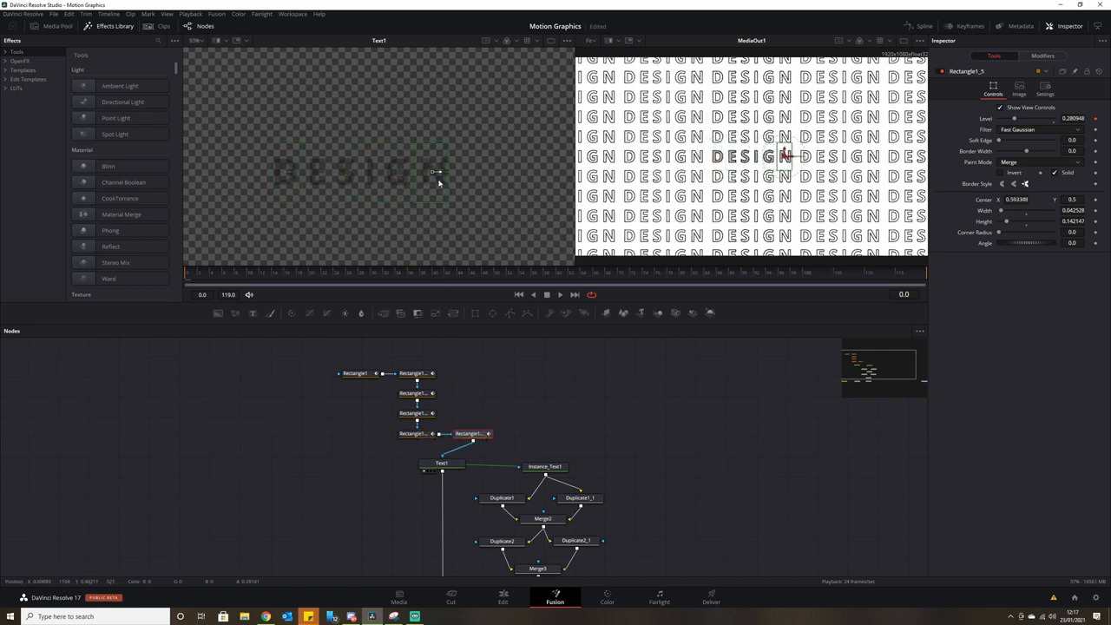
{"action": "left_click", "coordinate": [562, 295]}
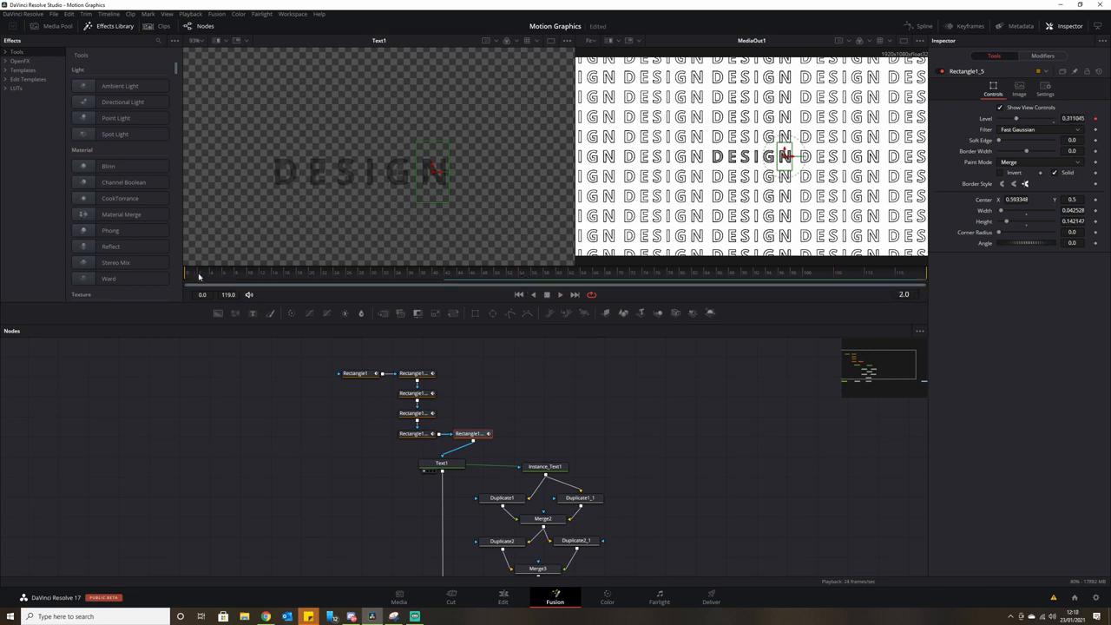
Reseed the Shake modifier on Rectangle1, Rectangle1_1 and Rectangle1_2.
{"action": "left_click", "coordinate": [366, 377]}
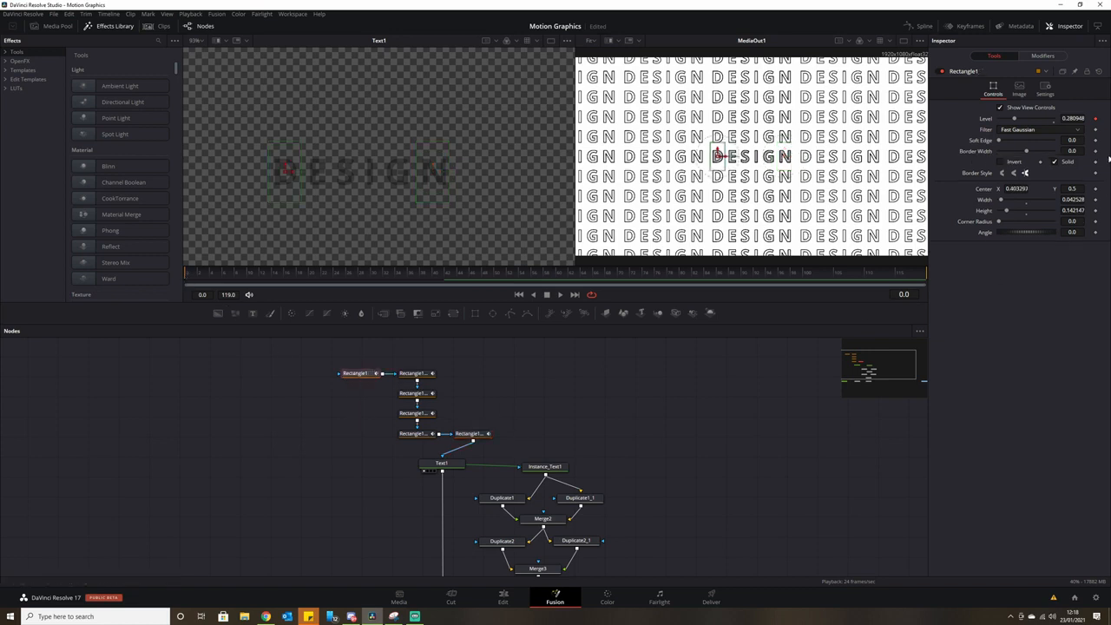
{"action": "left_click", "coordinate": [1046, 58]}
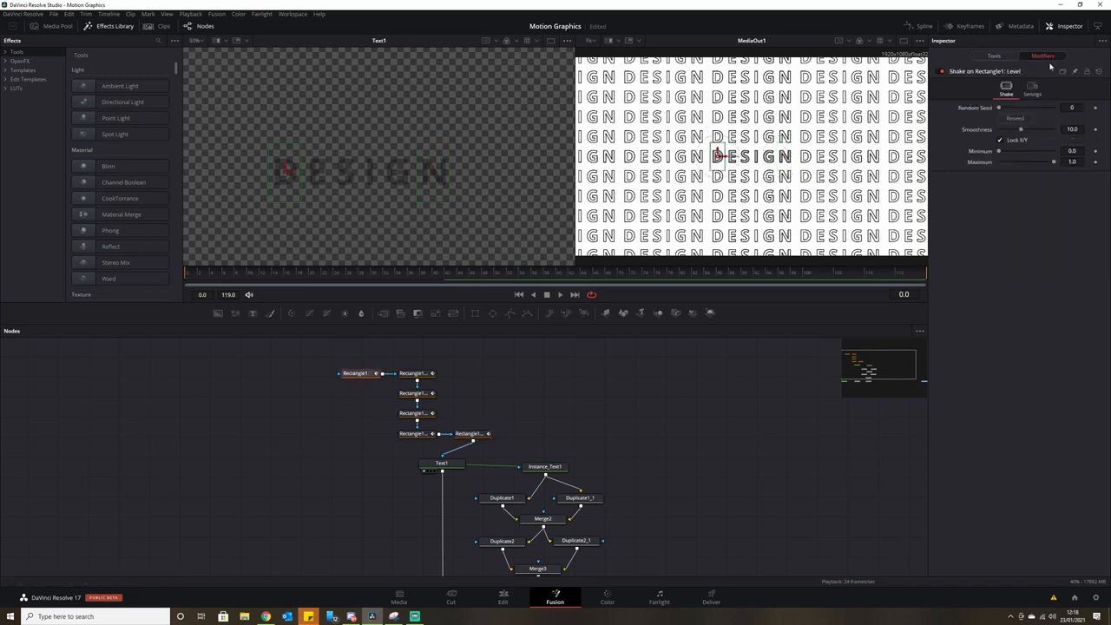
{"action": "left_click", "coordinate": [1022, 119]}
{"action": "left_click", "coordinate": [413, 374]}
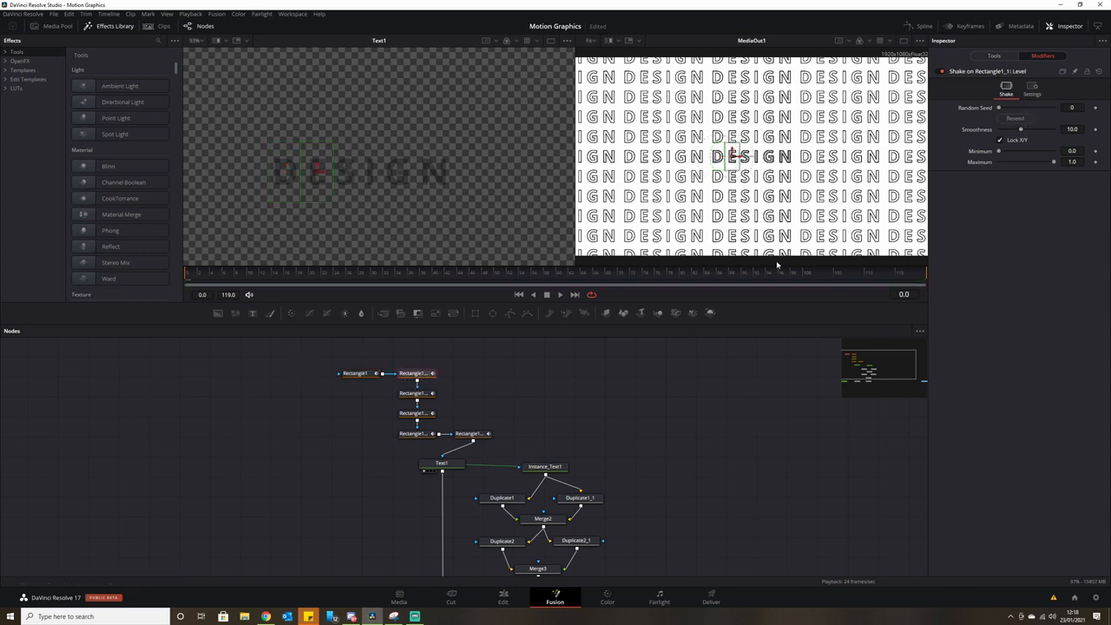
{"action": "left_click", "coordinate": [1017, 119]}
{"action": "left_click", "coordinate": [420, 395]}
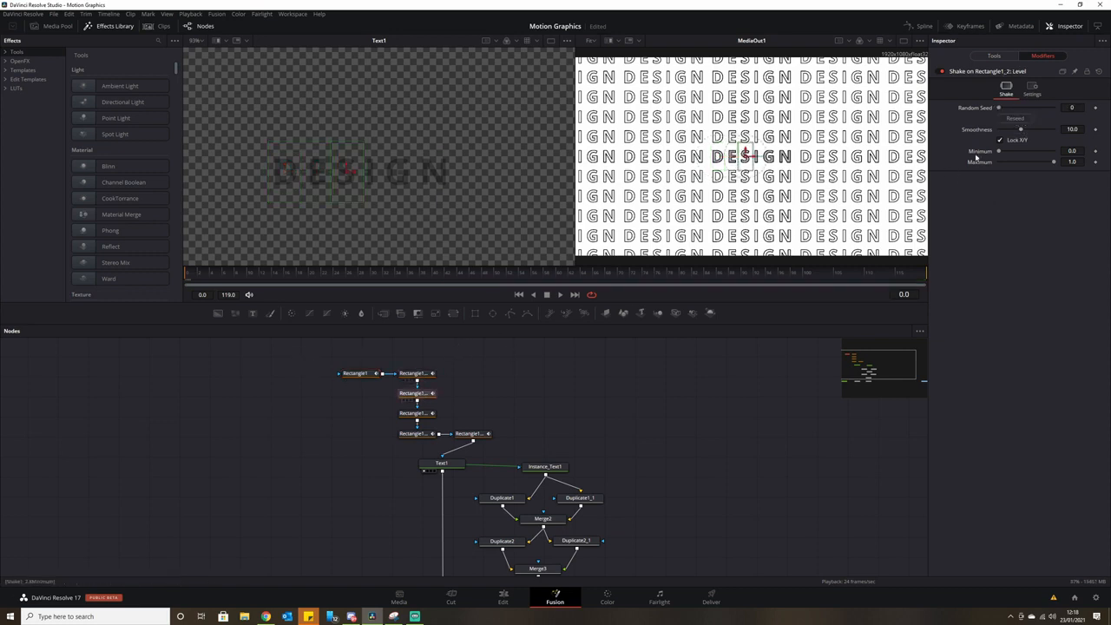
{"action": "left_click", "coordinate": [1030, 120]}
Reseed the shake on Rectangle1_3, Rectangle1_4 and Rectangle1_5, then preview the independent flicker.
{"action": "left_click", "coordinate": [417, 414]}
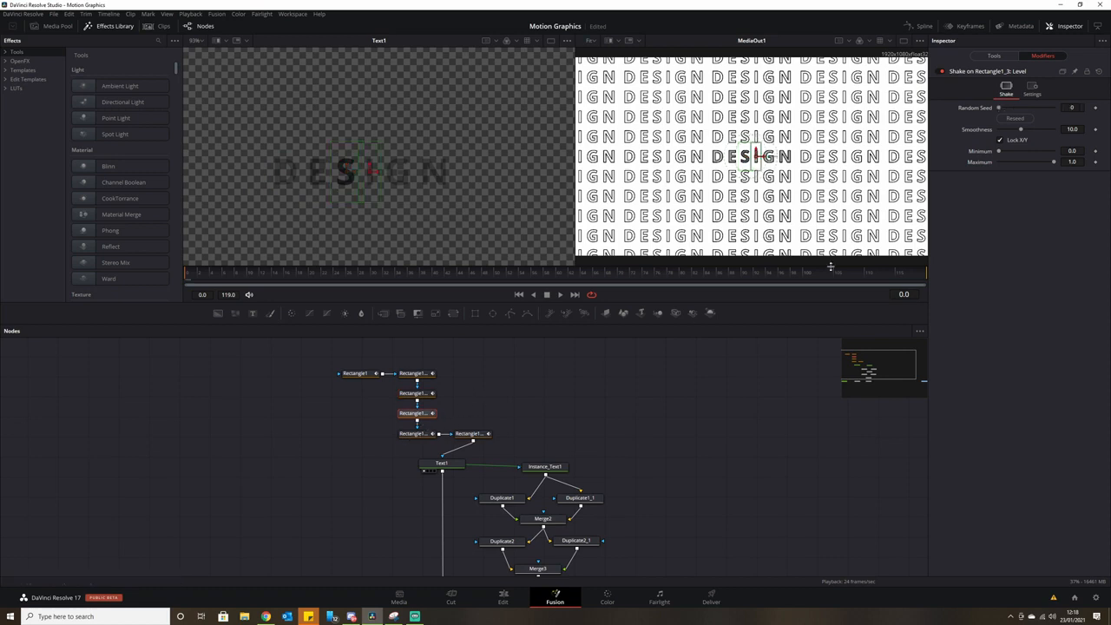
{"action": "left_click", "coordinate": [1024, 120]}
{"action": "left_click", "coordinate": [415, 434]}
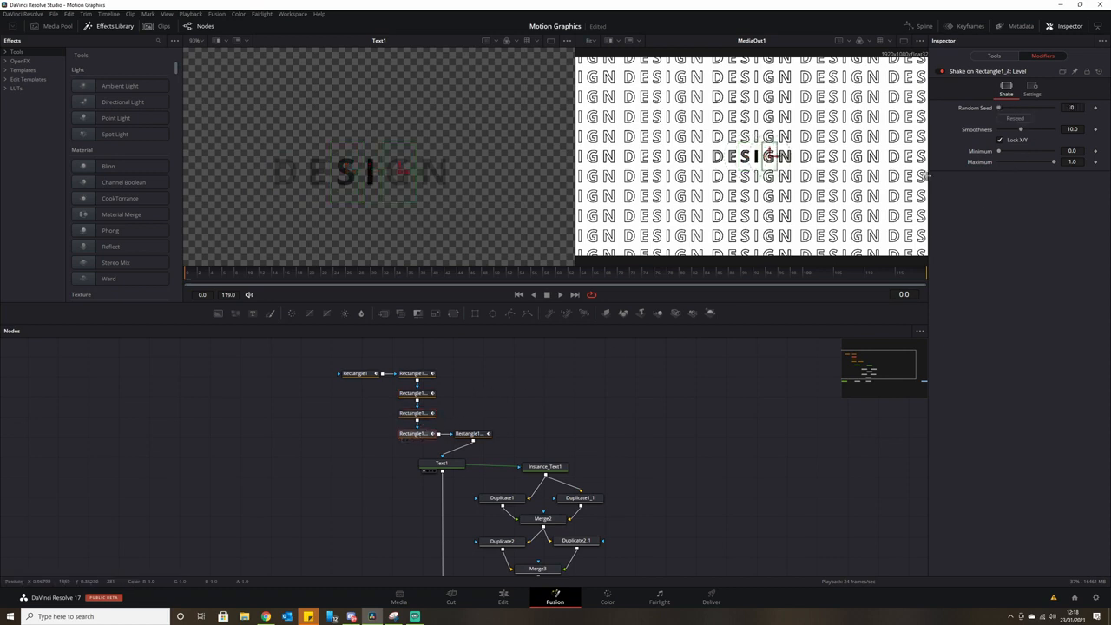
{"action": "left_click", "coordinate": [1013, 119]}
{"action": "left_click", "coordinate": [469, 433]}
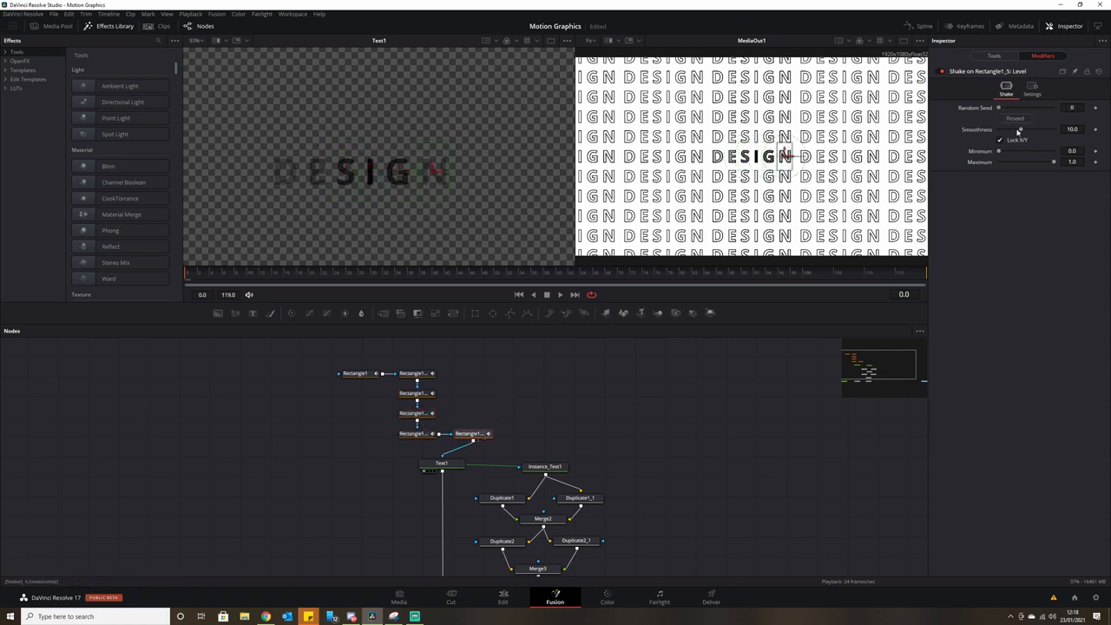
{"action": "left_click", "coordinate": [559, 296]}
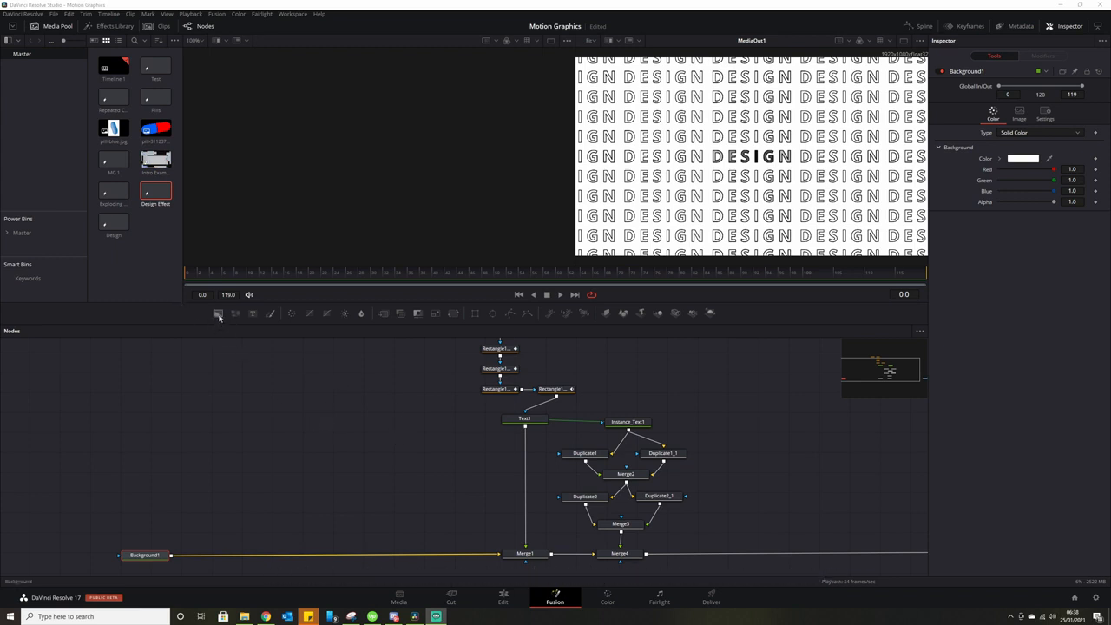
Add Background2 and set its colour to light grey.
{"action": "left_click_drag", "start_coordinate": [218, 313], "coordinate": [348, 443]}
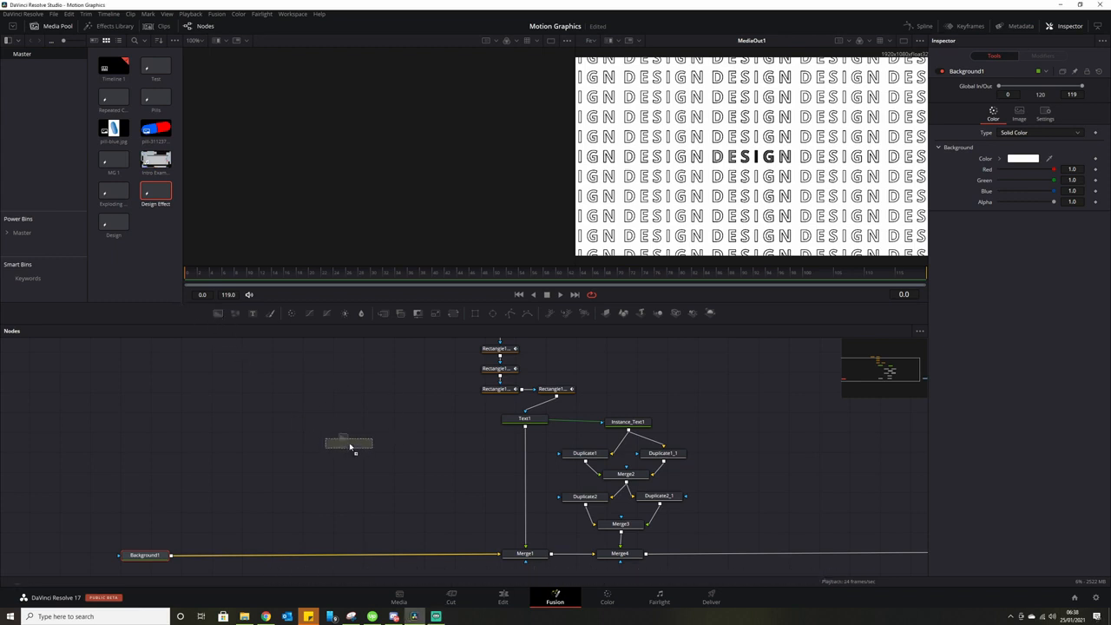
{"action": "left_click", "coordinate": [1024, 159]}
{"action": "left_click_drag", "start_coordinate": [652, 251], "coordinate": [651, 244]}
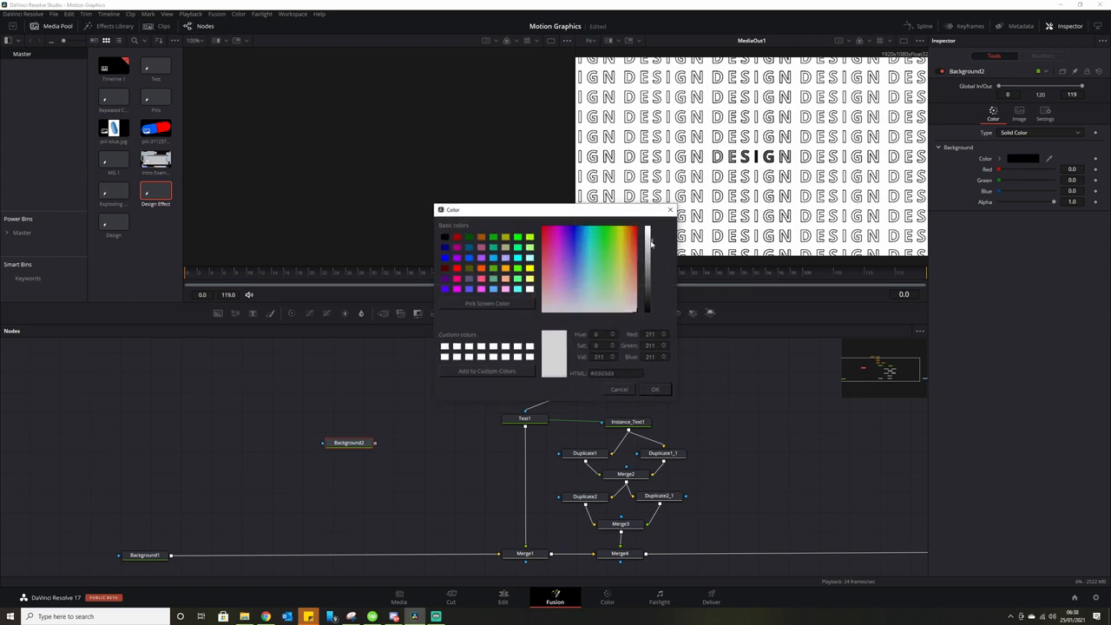
{"action": "left_click", "coordinate": [662, 390]}
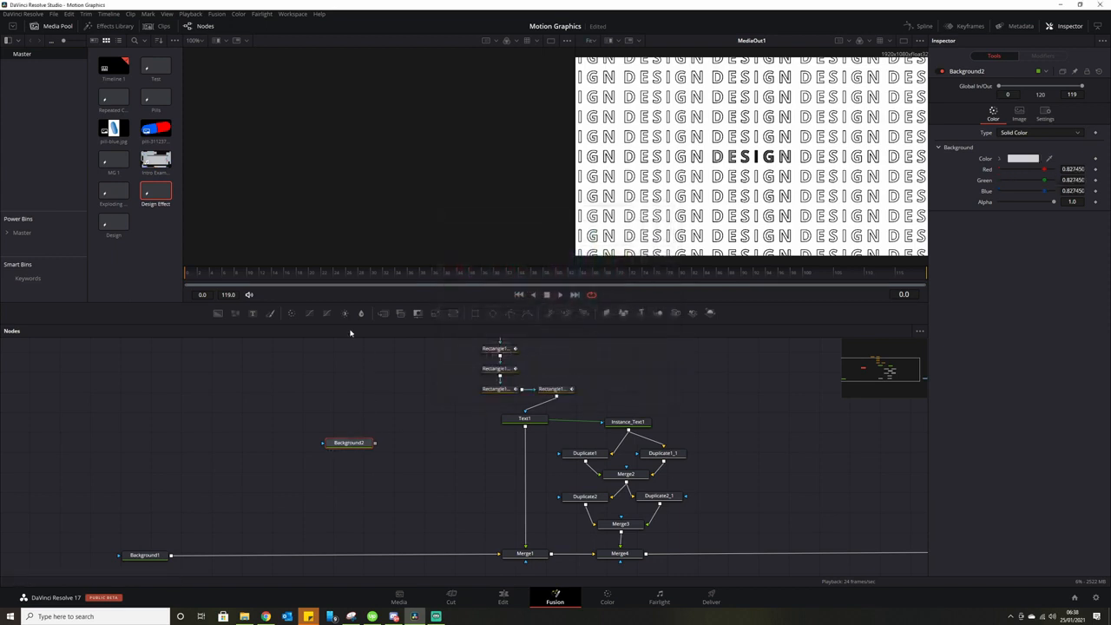
Mask the grey background with Rectangle2, stretched taller than the frame.
{"action": "left_click", "coordinate": [476, 314]}
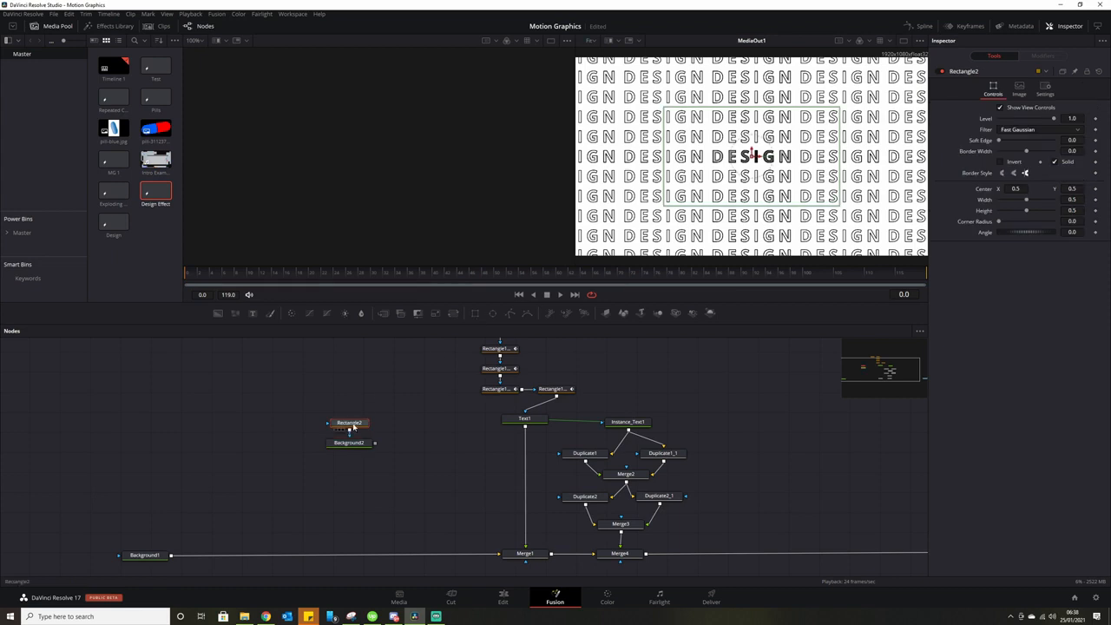
{"action": "left_click_drag", "start_coordinate": [353, 426], "coordinate": [368, 208]}
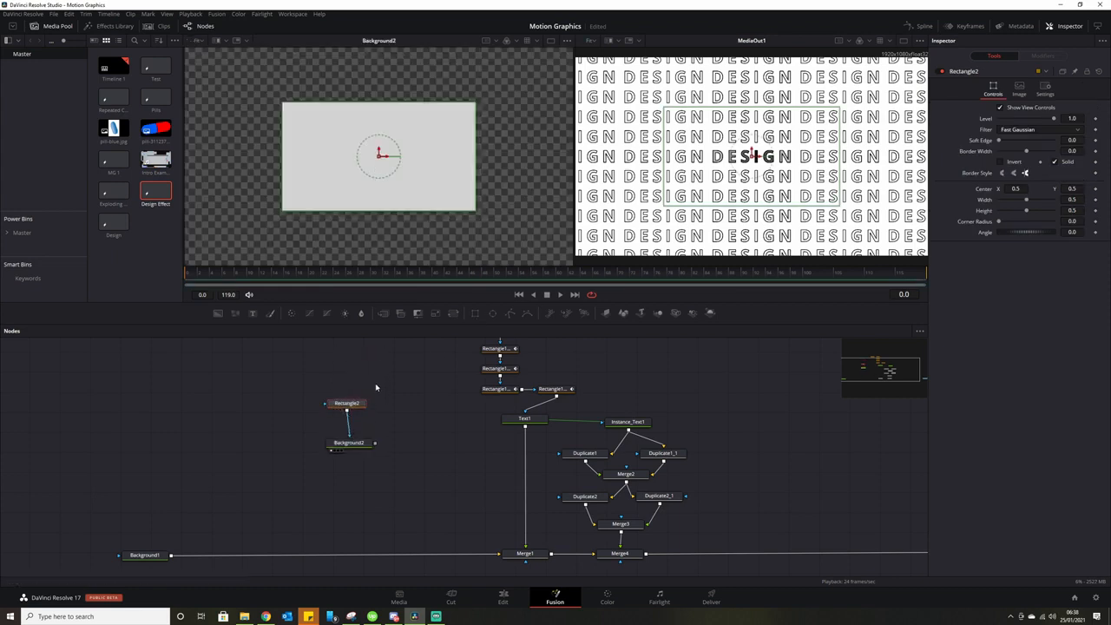
{"action": "left_click_drag", "start_coordinate": [355, 404], "coordinate": [359, 402]}
{"action": "scroll", "coordinate": [399, 222], "scroll_direction": "down", "scroll_amount": 1}
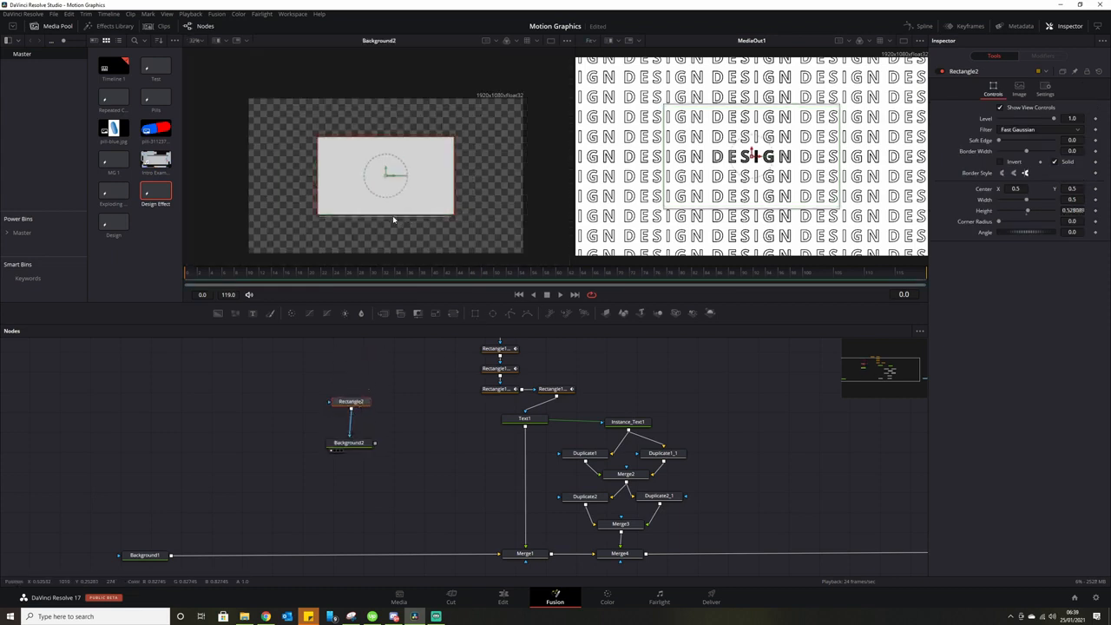
{"action": "left_click_drag", "start_coordinate": [391, 215], "coordinate": [392, 263]}
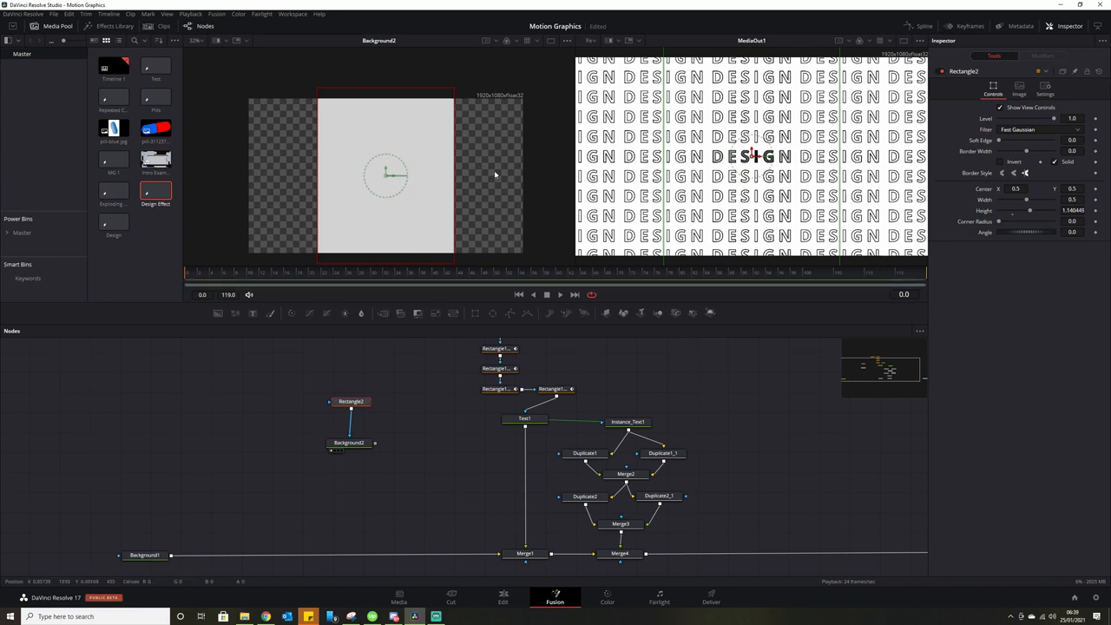
Add Transform1 after the grey background and merge it over Background1 via Merge5.
{"action": "left_click_drag", "start_coordinate": [357, 447], "coordinate": [357, 437]}
{"action": "left_click", "coordinate": [354, 434]}
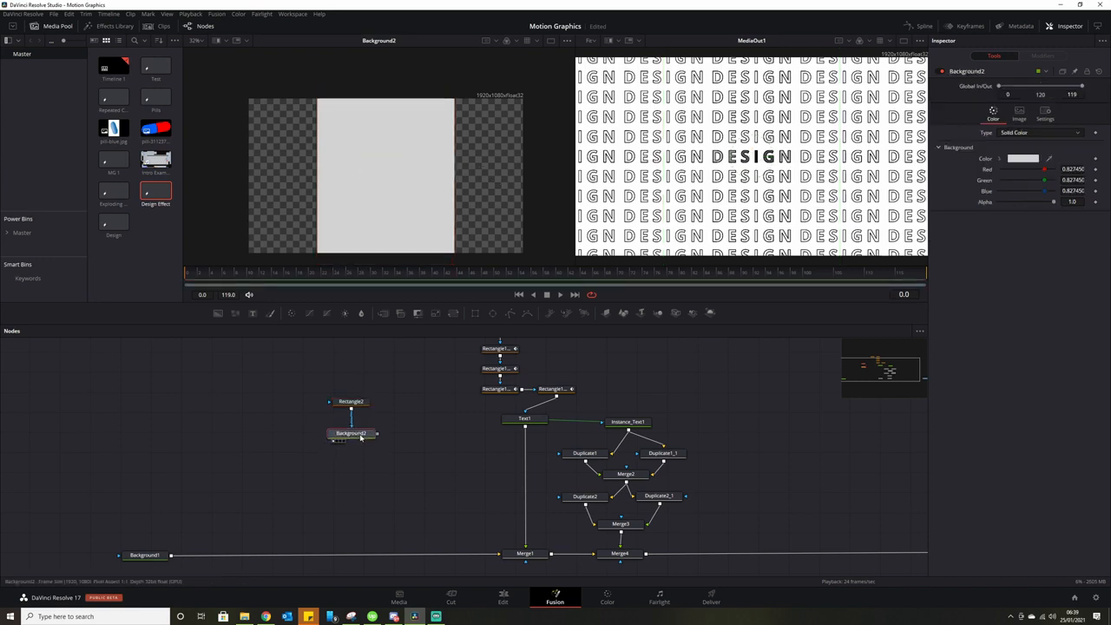
{"action": "left_click", "coordinate": [453, 314]}
{"action": "left_click_drag", "start_coordinate": [414, 434], "coordinate": [173, 556]}
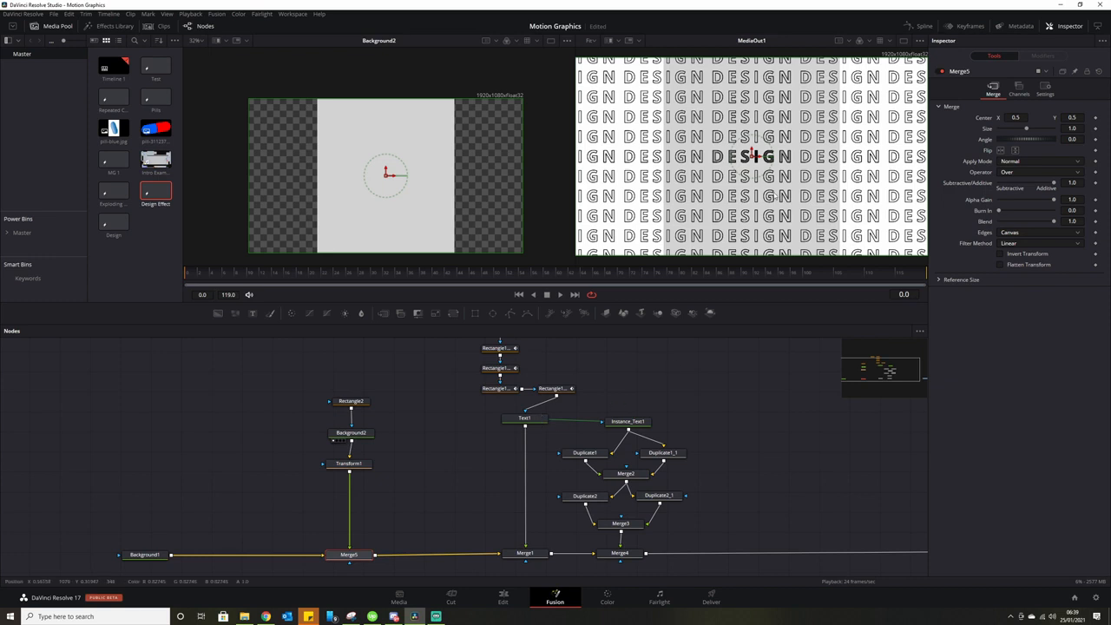
Set Transform1 to Size 0.25 with Wrap edges, Angle -45, then Size 0.11.
{"action": "left_click_drag", "start_coordinate": [350, 463], "coordinate": [352, 468]}
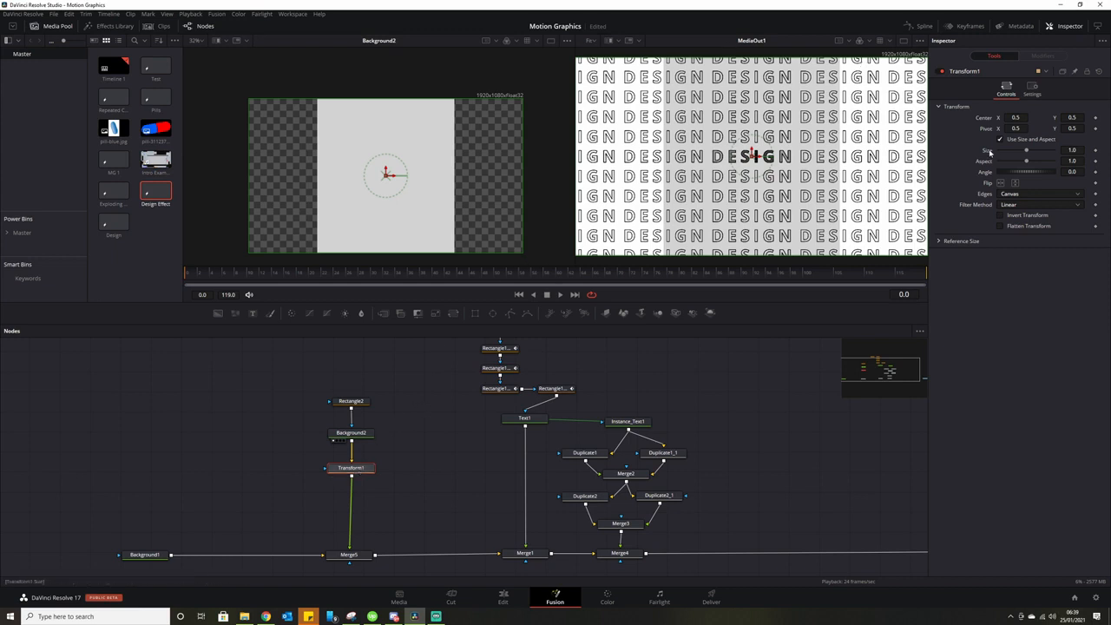
{"action": "left_click_drag", "start_coordinate": [1029, 153], "coordinate": [1008, 158]}
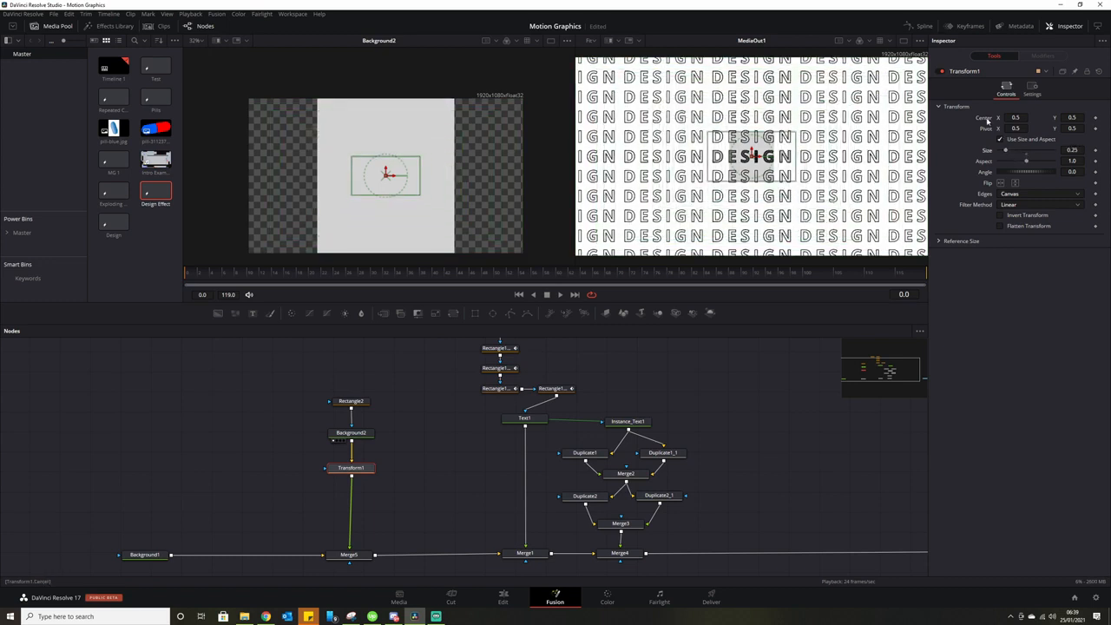
{"action": "left_click", "coordinate": [1027, 195]}
{"action": "left_click", "coordinate": [1020, 205]}
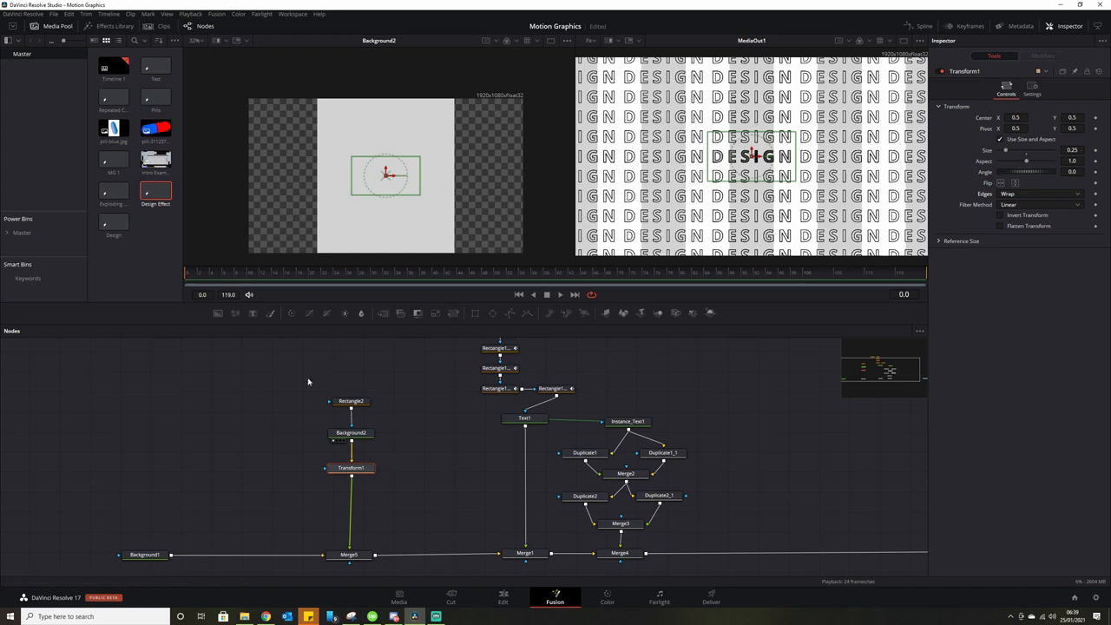
{"action": "left_click_drag", "start_coordinate": [1040, 175], "coordinate": [1032, 176]}
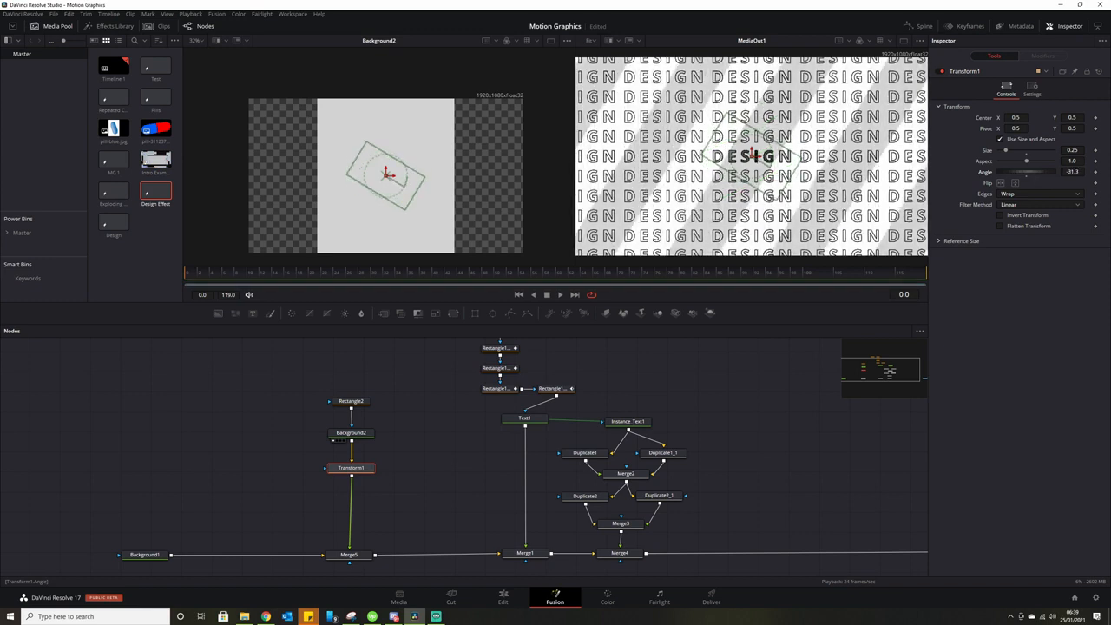
{"action": "type", "text": "-45"}
{"action": "key", "text": "Tab"}
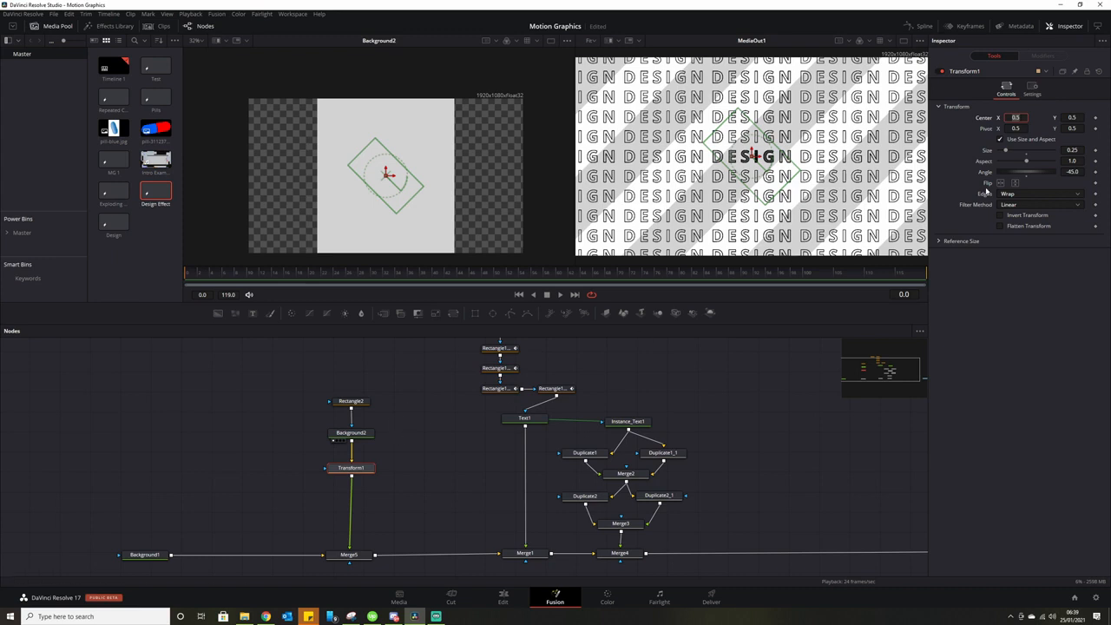
{"action": "left_click_drag", "start_coordinate": [1006, 153], "coordinate": [1001, 153]}
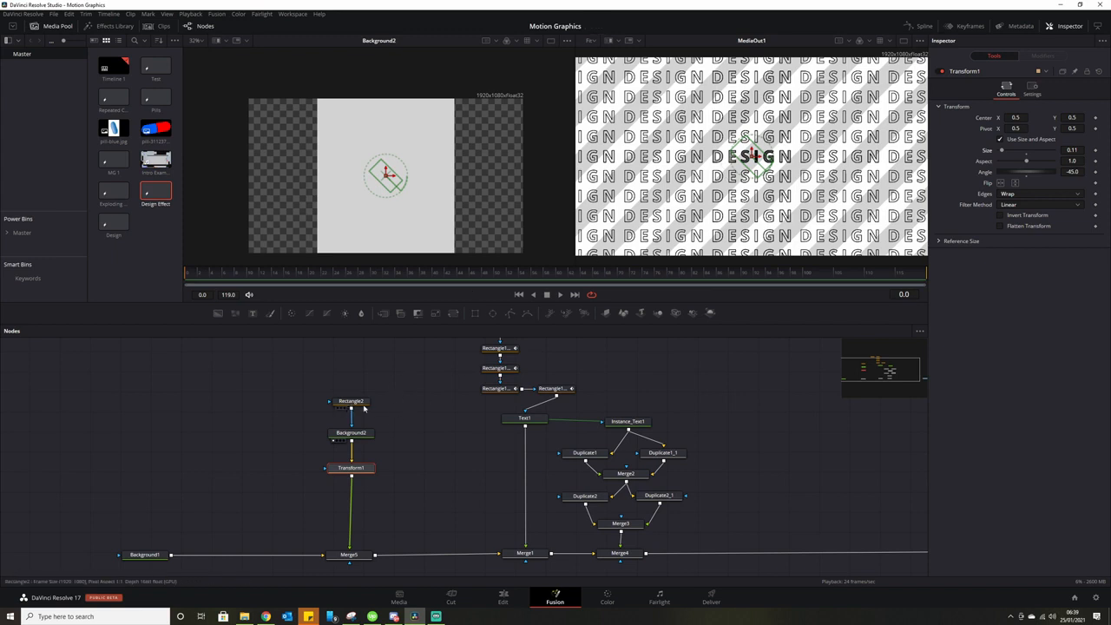
Widen Rectangle2 to 0.684 and set a keyframe on Transform1's Center.
{"action": "left_click", "coordinate": [363, 406]}
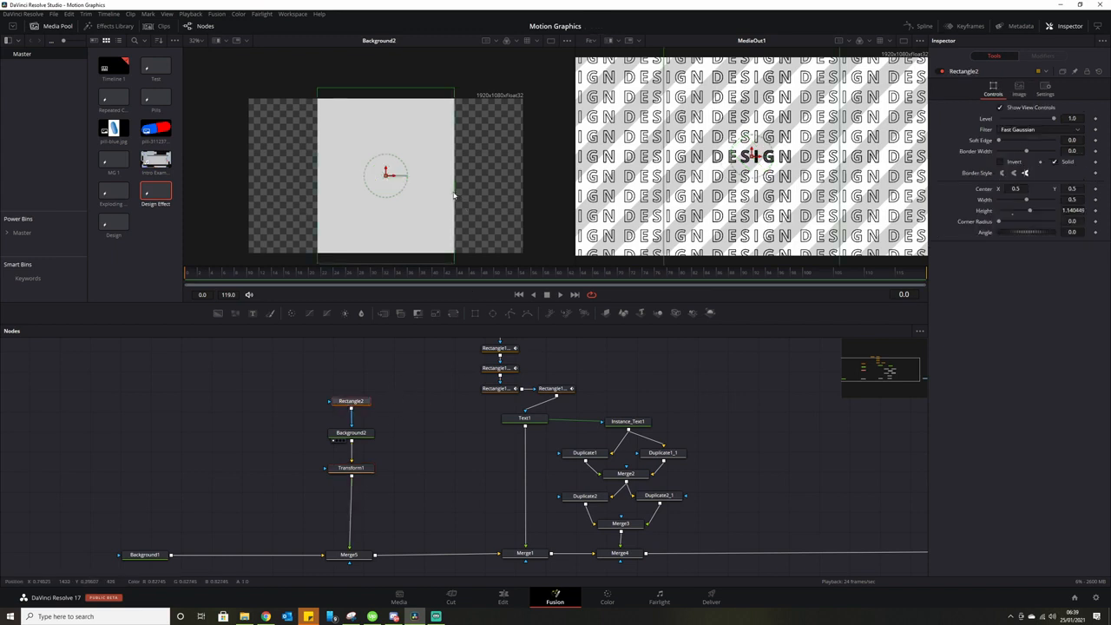
{"action": "mouse_move", "coordinate": [455, 193]}
{"action": "left_mouse_down"}
{"action": "mouse_move", "coordinate": [501, 197]}
{"action": "mouse_move", "coordinate": [456, 194]}
{"action": "mouse_move", "coordinate": [483, 194]}
{"action": "mouse_move", "coordinate": [474, 194]}
{"action": "left_mouse_up"}
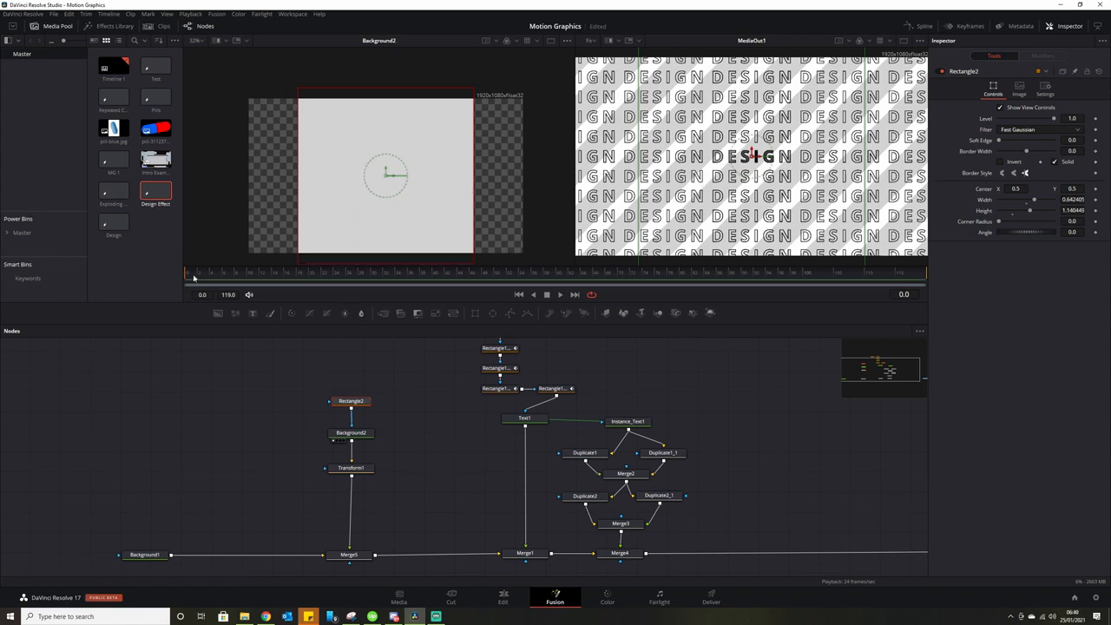
{"action": "left_click", "coordinate": [357, 471]}
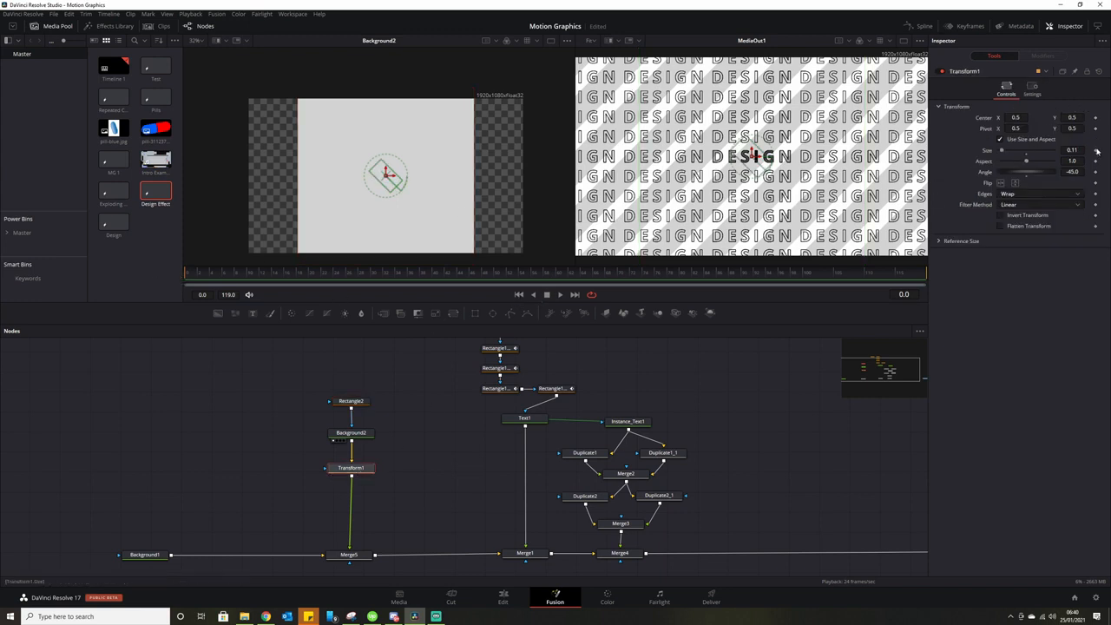
{"action": "left_click", "coordinate": [1096, 119]}
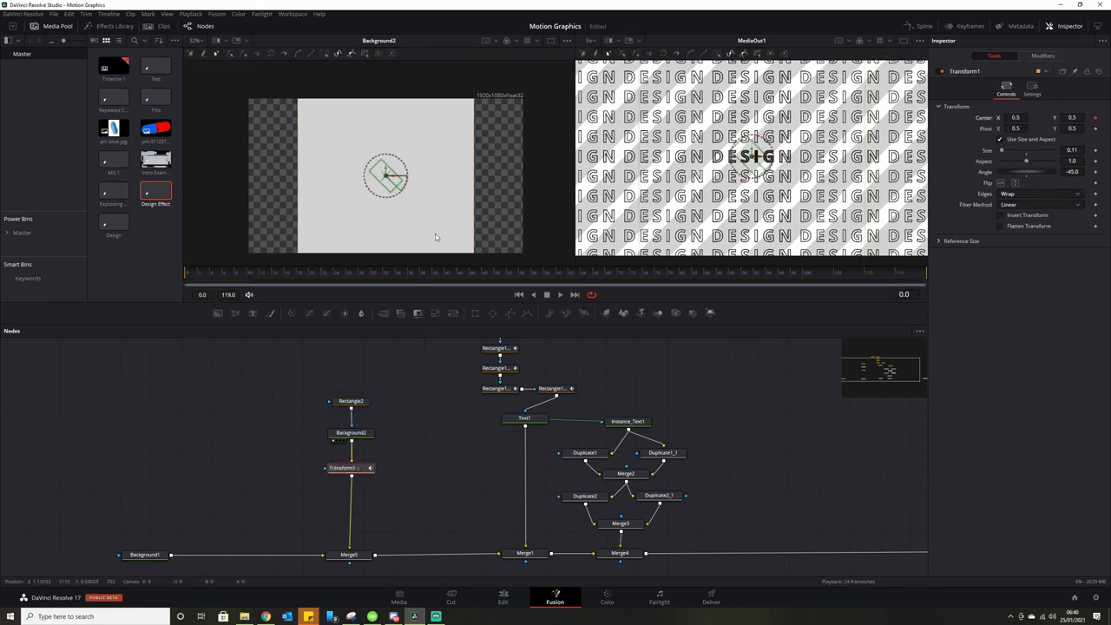
At the last frame, drag the transform centre left so the stripes slide sideways.
{"action": "left_click", "coordinate": [574, 294]}
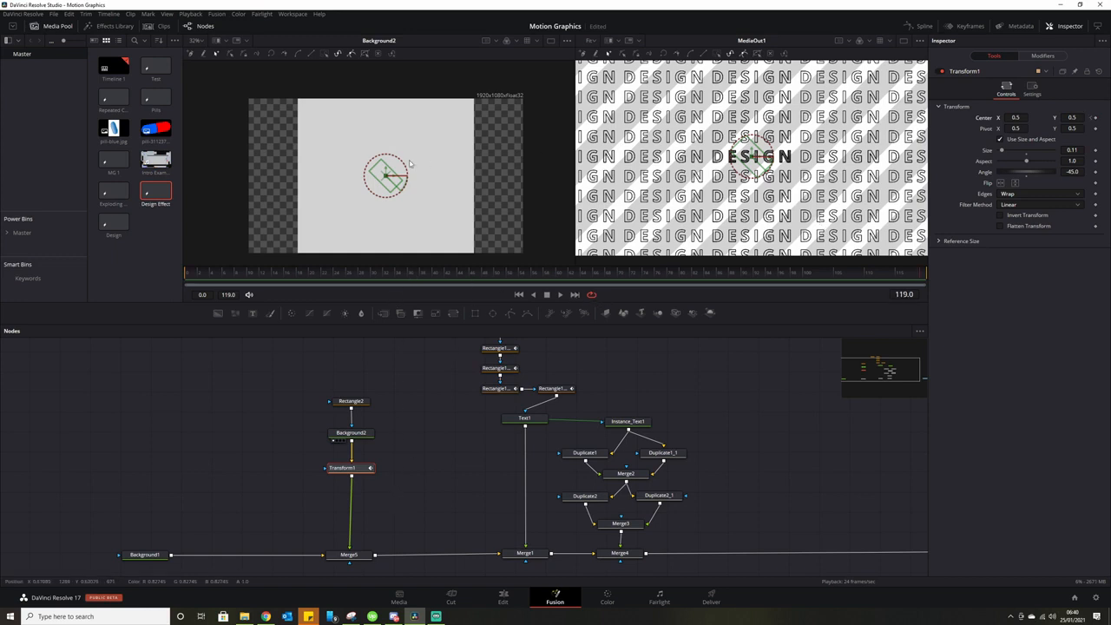
{"action": "left_click_drag", "start_coordinate": [405, 181], "coordinate": [565, 174]}
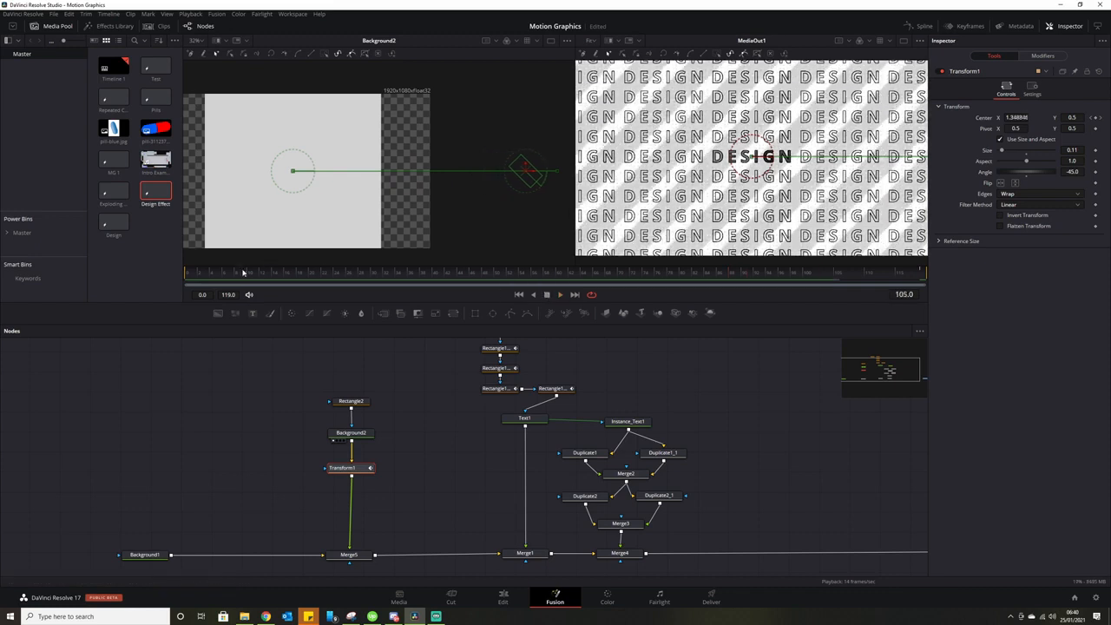
{"action": "left_click_drag", "start_coordinate": [242, 274], "coordinate": [162, 278]}
Move the four stripe nodes to the left side of the node graph.
{"action": "left_click_drag", "start_coordinate": [430, 455], "coordinate": [376, 466]}
{"action": "left_click_drag", "start_coordinate": [196, 355], "coordinate": [198, 540]}
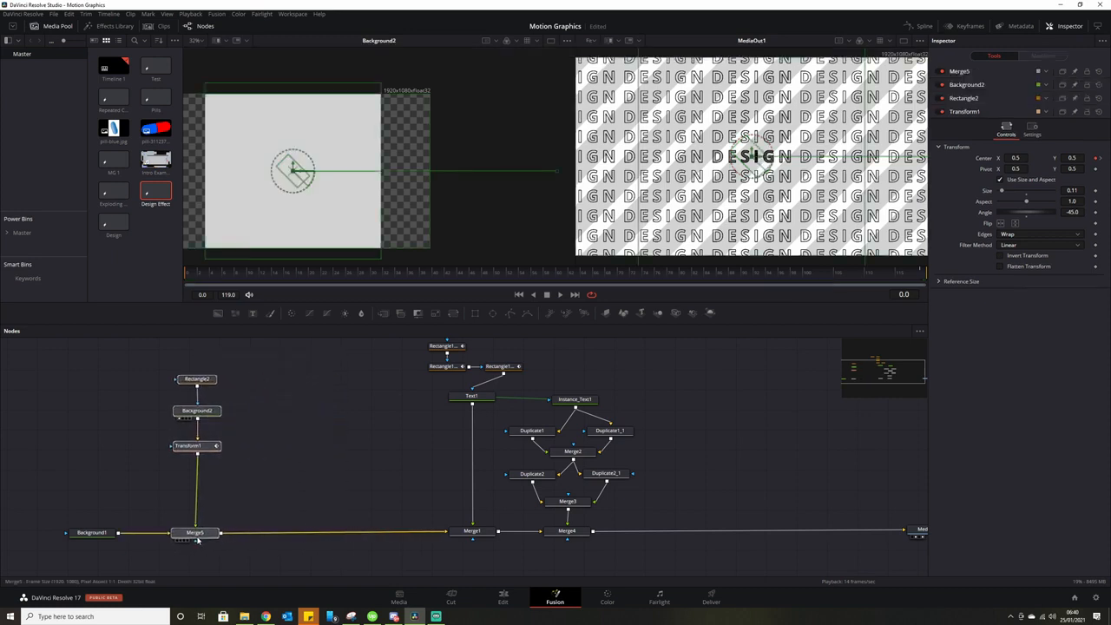
{"action": "left_click", "coordinate": [200, 532]}
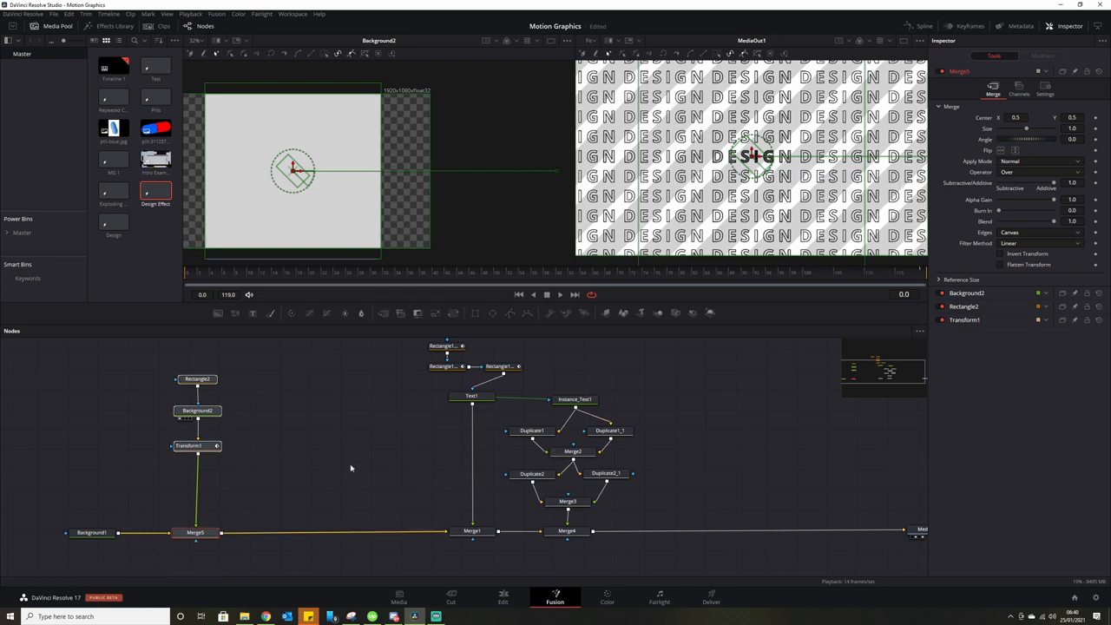
{"action": "left_click", "coordinate": [393, 418]}
{"action": "left_click_drag", "start_coordinate": [399, 388], "coordinate": [434, 391]}
Add Background3 with a BSpline1 mask node above it.
{"action": "left_click_drag", "start_coordinate": [218, 313], "coordinate": [251, 532]}
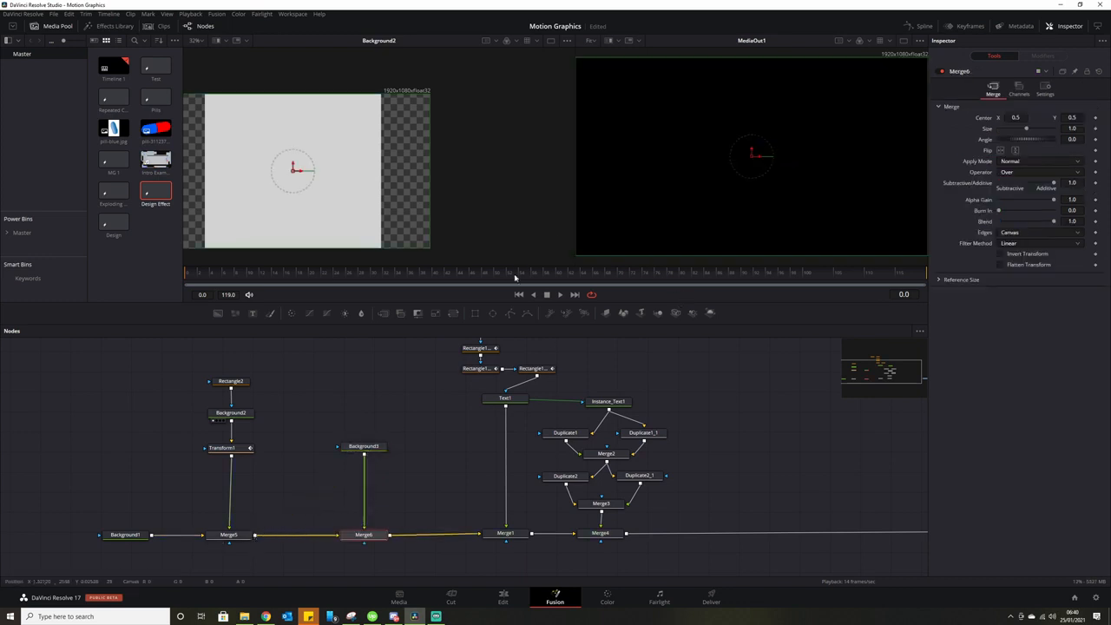
{"action": "left_click_drag", "start_coordinate": [528, 314], "coordinate": [364, 446]}
{"action": "left_click_drag", "start_coordinate": [362, 387], "coordinate": [340, 381]}
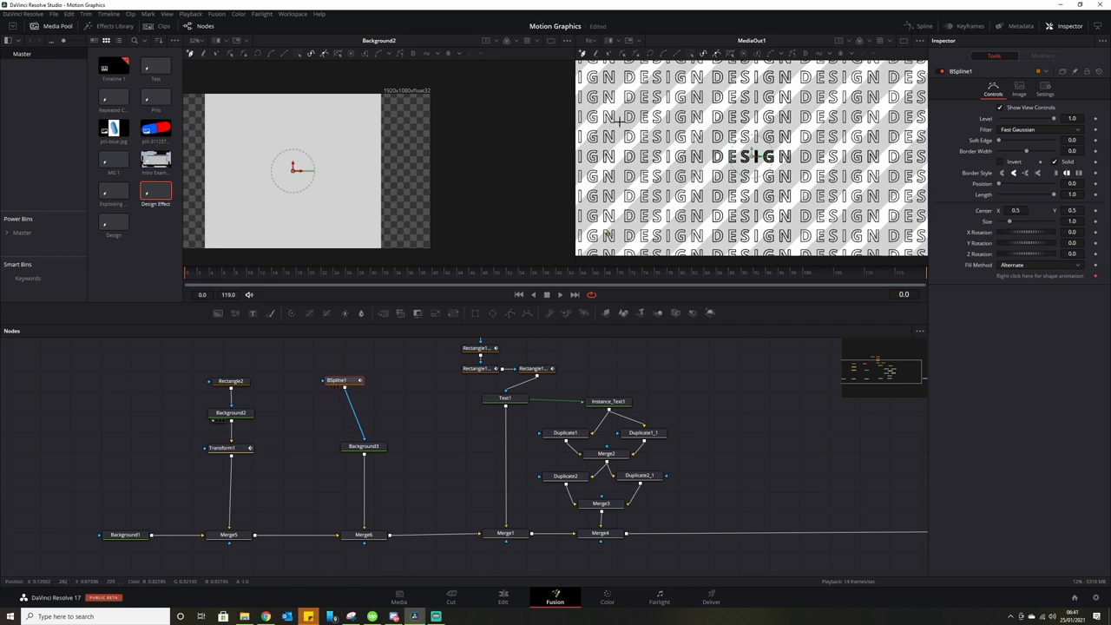
Draw a looping scribble spline across the DESIGN rows, ending near the top-right.
{"action": "left_click", "coordinate": [620, 119]}
{"action": "left_click", "coordinate": [776, 78]}
{"action": "left_click", "coordinate": [881, 78]}
{"action": "left_click", "coordinate": [898, 172]}
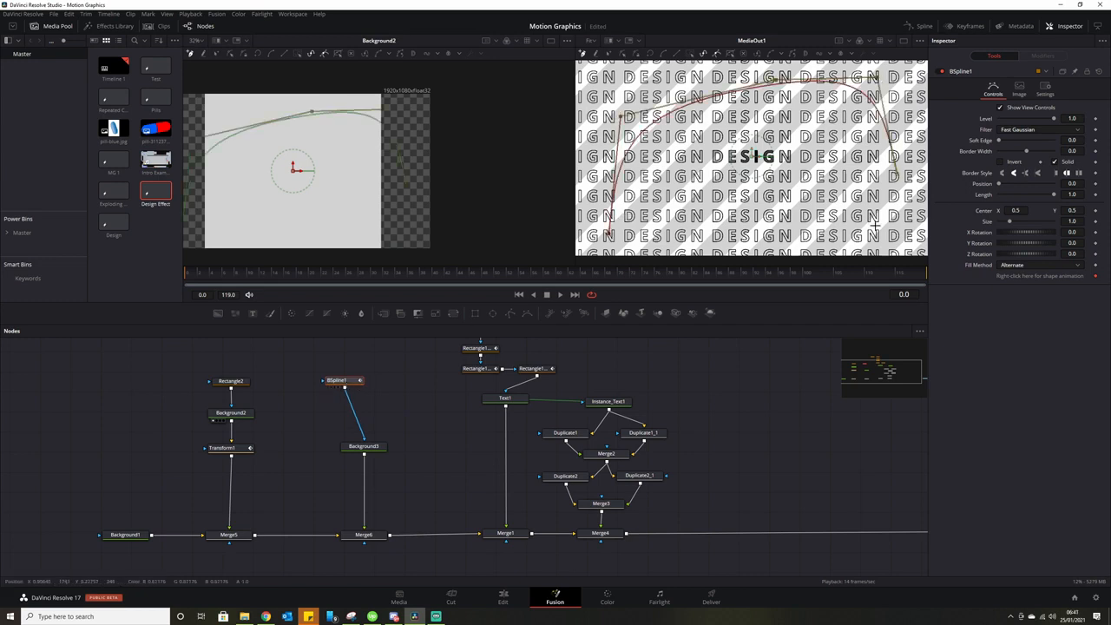
{"action": "left_click", "coordinate": [846, 230]}
{"action": "left_click", "coordinate": [675, 220]}
{"action": "left_click", "coordinate": [824, 179]}
{"action": "left_click", "coordinate": [838, 116]}
{"action": "left_click", "coordinate": [747, 84]}
{"action": "left_click", "coordinate": [619, 76]}
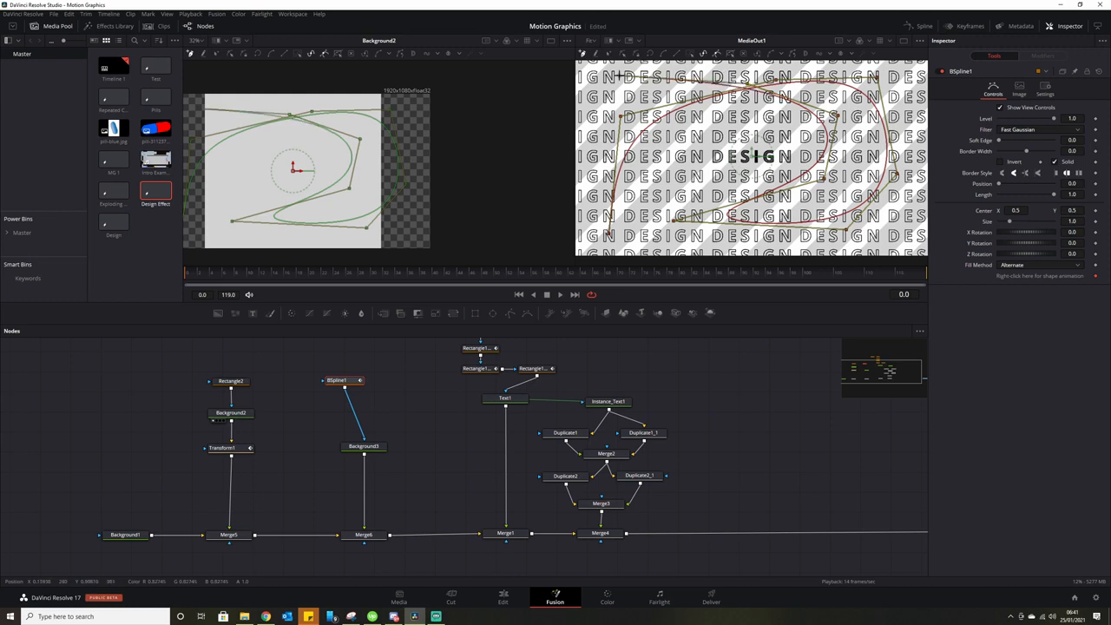
{"action": "left_click", "coordinate": [686, 139]}
{"action": "left_click", "coordinate": [657, 201]}
{"action": "left_click", "coordinate": [696, 244]}
{"action": "left_click", "coordinate": [856, 165]}
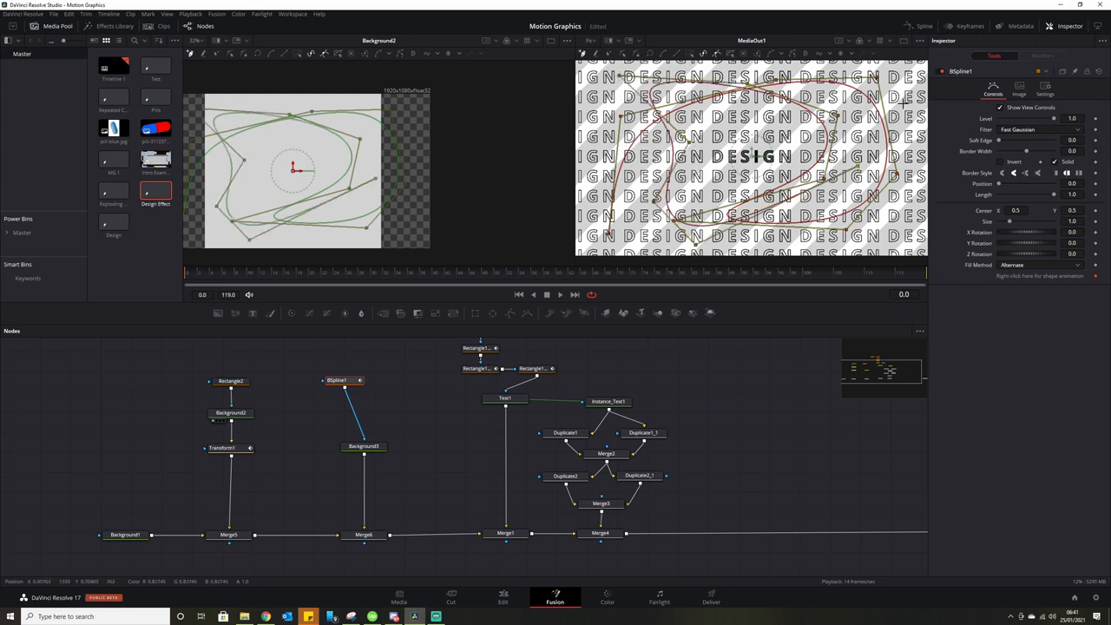
{"action": "left_click", "coordinate": [910, 90]}
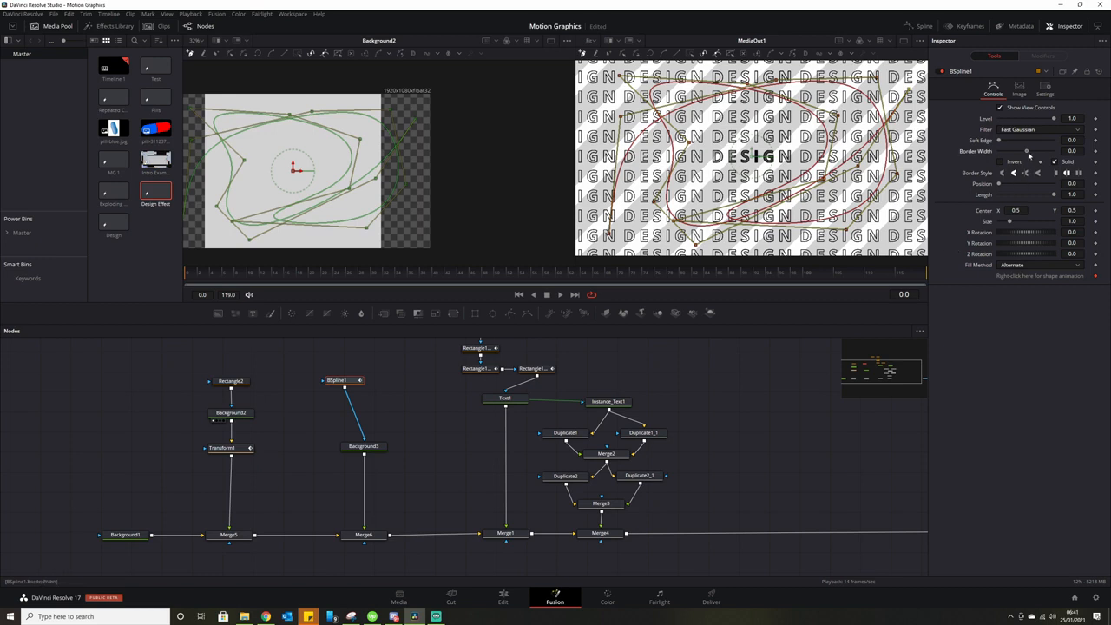
Give the scribble a thin visible stroke and set its Length to 0.
{"action": "left_click_drag", "start_coordinate": [1030, 154], "coordinate": [1028, 155]}
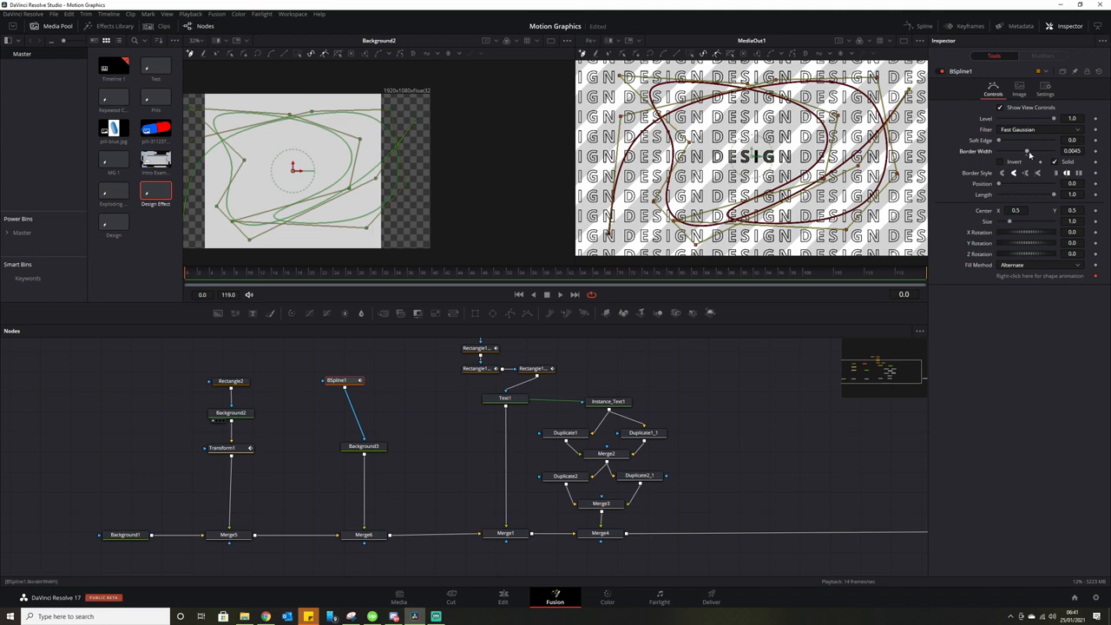
{"action": "left_click_drag", "start_coordinate": [1030, 154], "coordinate": [1027, 153]}
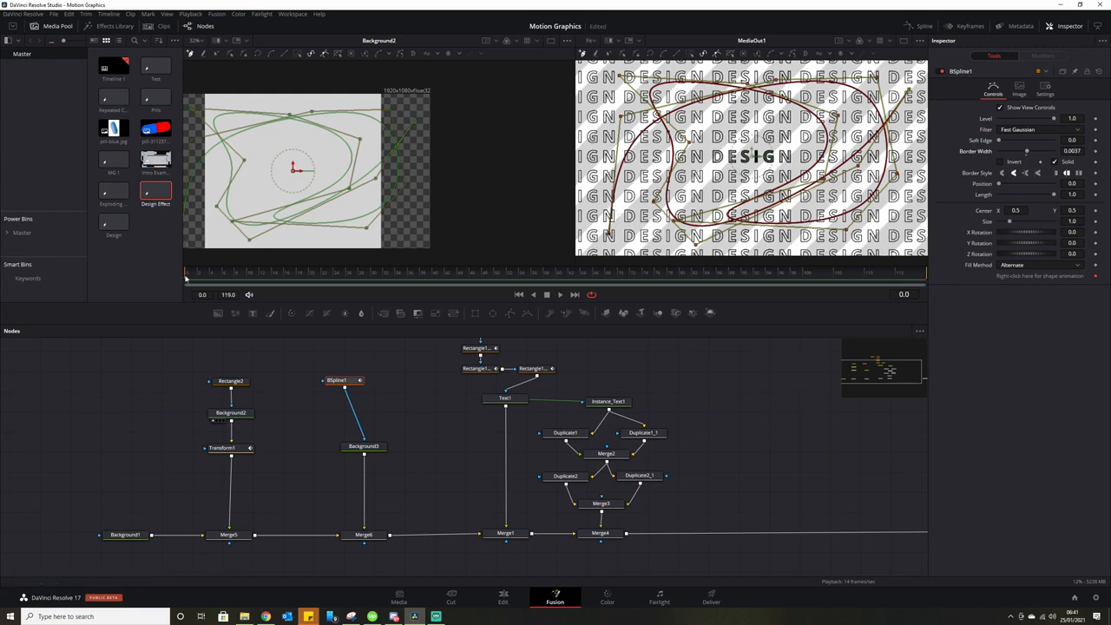
{"action": "left_click_drag", "start_coordinate": [1054, 196], "coordinate": [995, 198]}
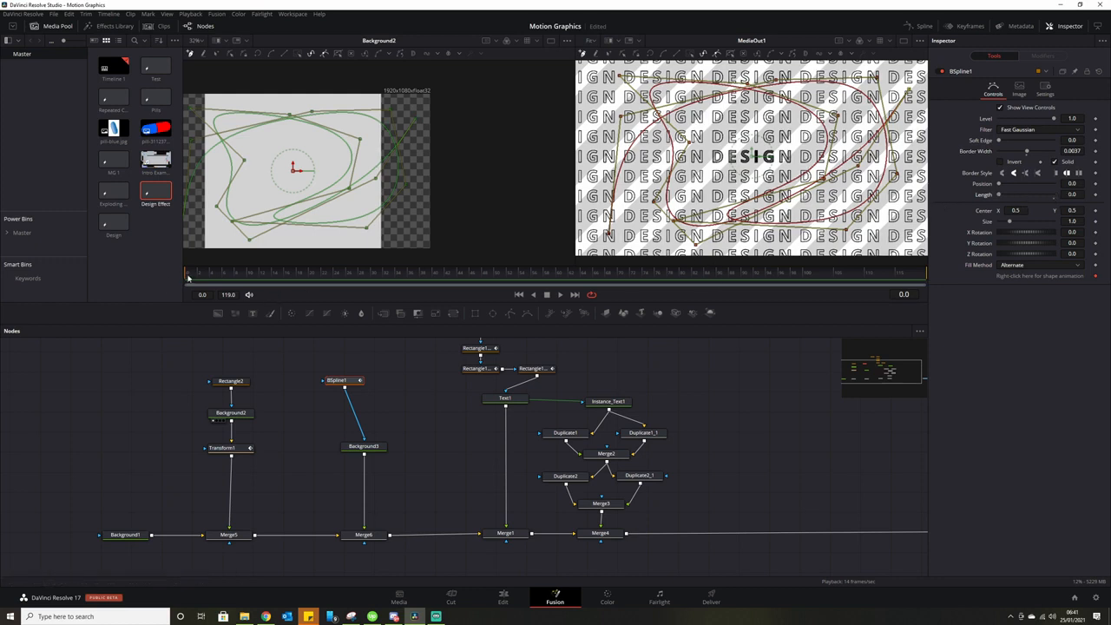
Keyframe BSpline1 Length from 0 at frame 0 to about 0.03 at frame 4.
{"action": "left_click_drag", "start_coordinate": [187, 277], "coordinate": [210, 278]}
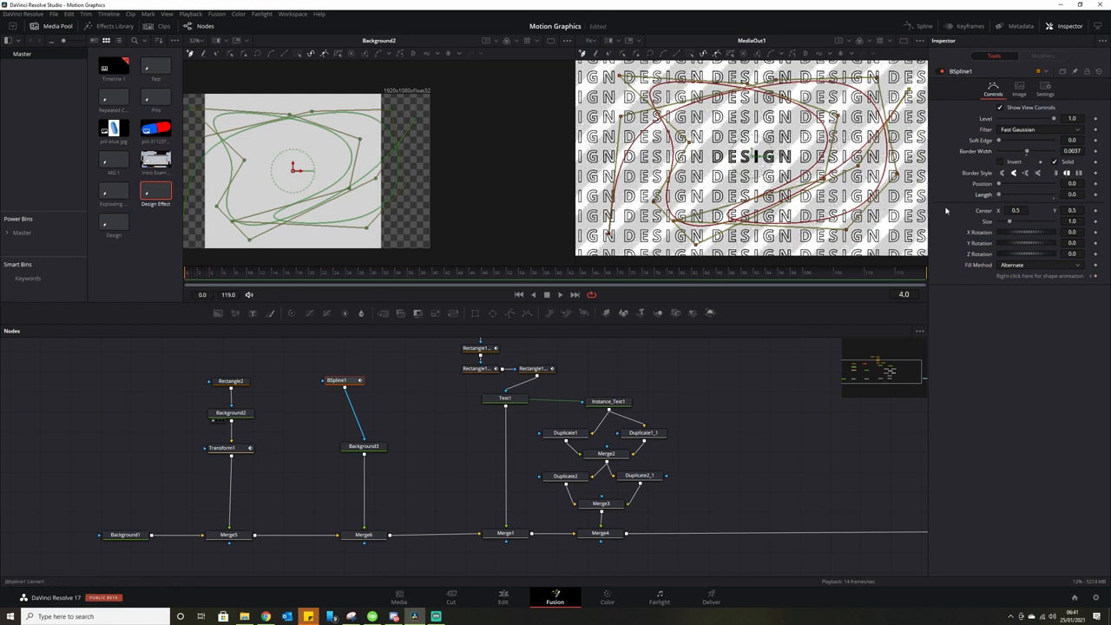
{"action": "left_click_drag", "start_coordinate": [998, 197], "coordinate": [998, 198]}
{"action": "left_click_drag", "start_coordinate": [210, 276], "coordinate": [172, 280]}
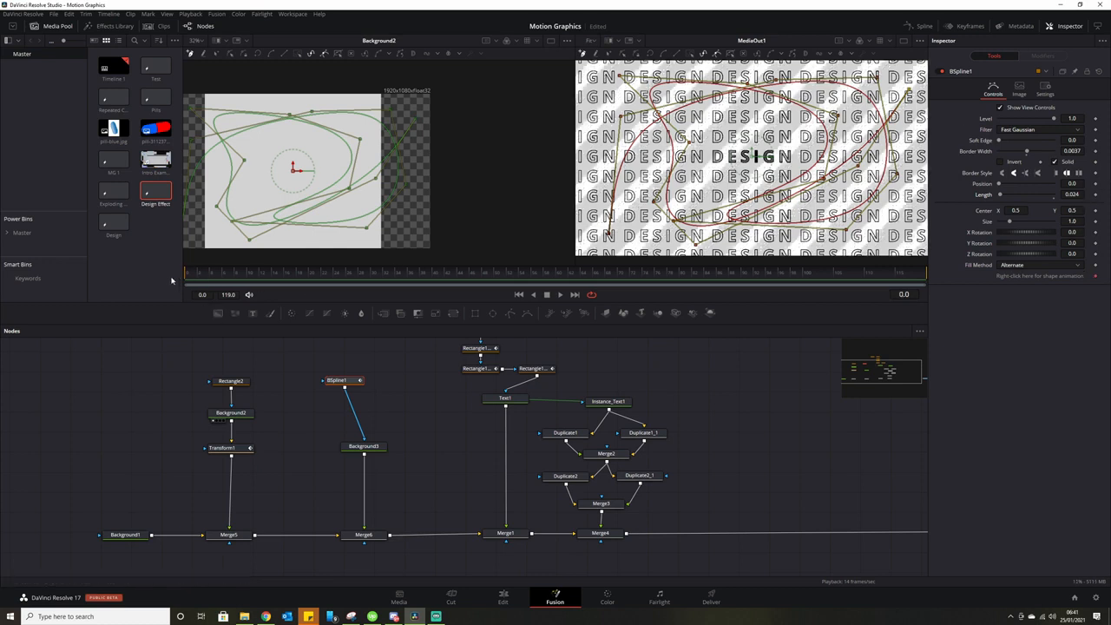
{"action": "left_click", "coordinate": [1096, 196]}
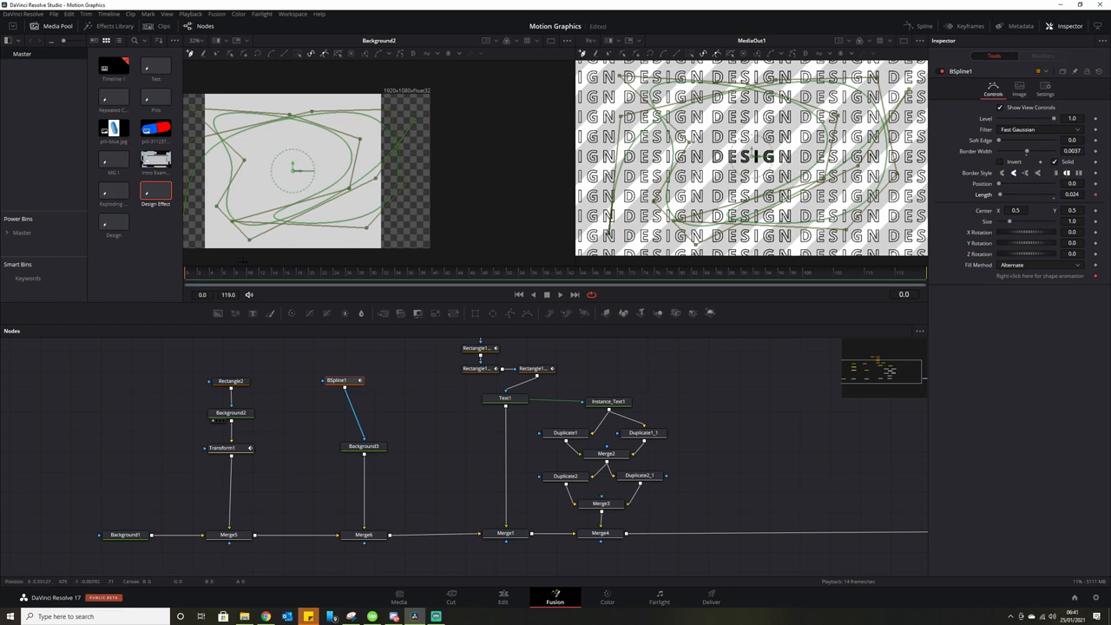
{"action": "key", "text": "Right"}
{"action": "key", "text": "Right"}
{"action": "key", "text": "Right"}
{"action": "key", "text": "Right"}
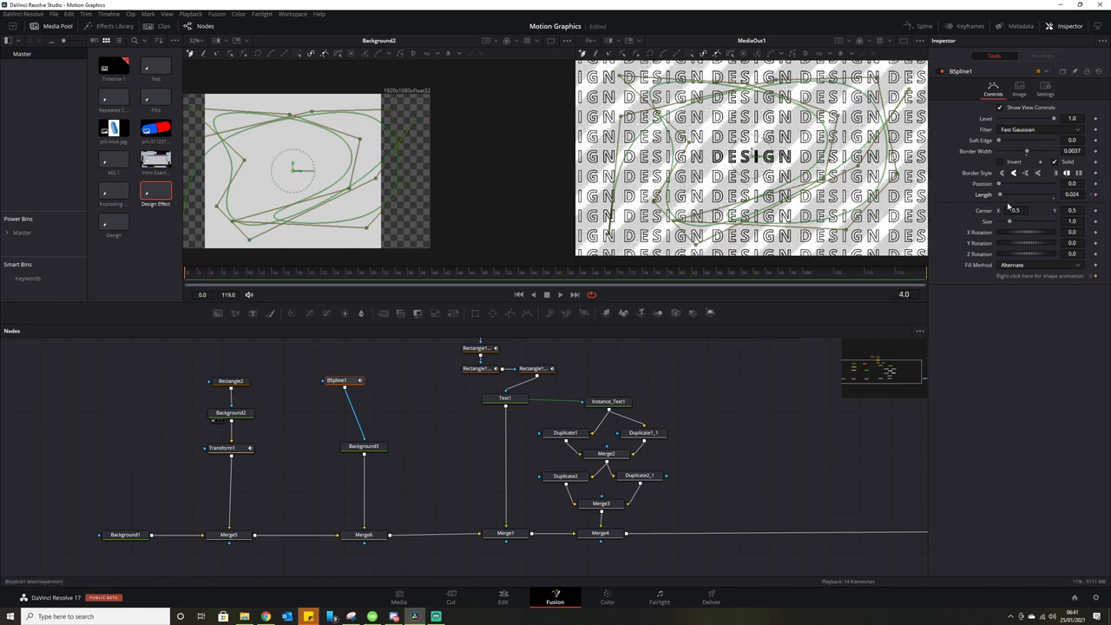
{"action": "left_click_drag", "start_coordinate": [1002, 197], "coordinate": [1003, 198]}
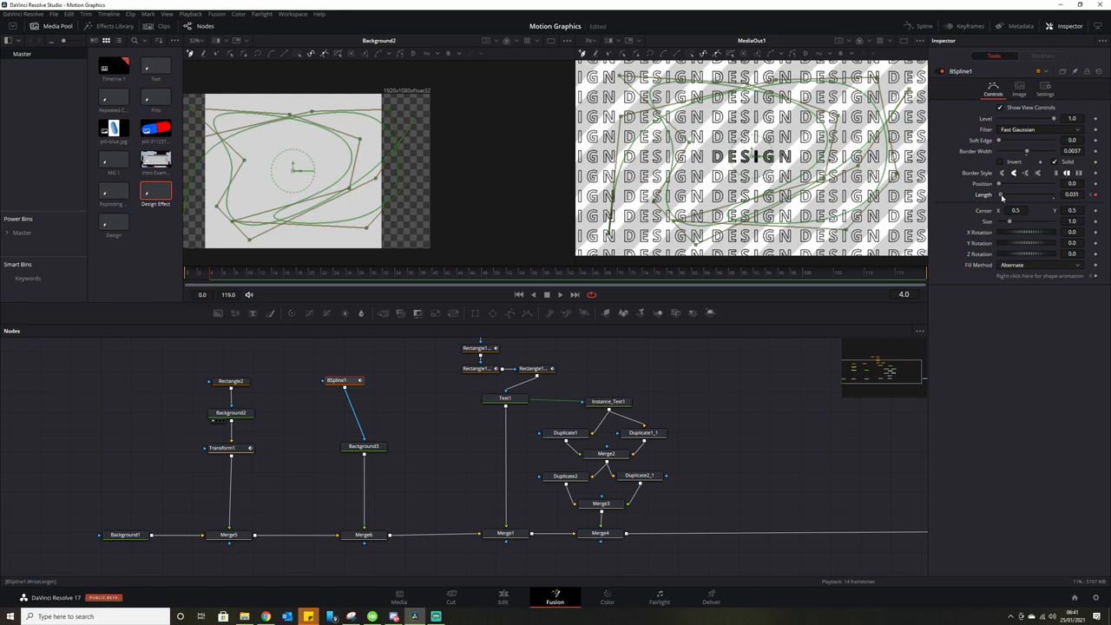
{"action": "left_click_drag", "start_coordinate": [1002, 197], "coordinate": [1002, 197]}
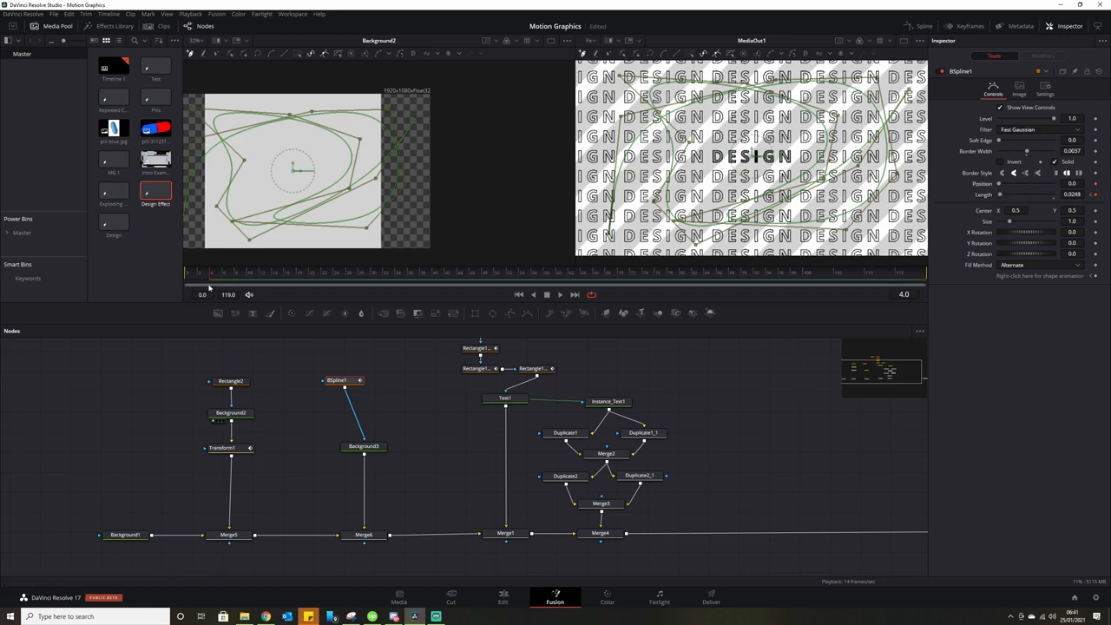
Keyframe Position to 1 at frame 119, preview the travelling stroke, and raise BSpline1.
{"action": "left_click_drag", "start_coordinate": [225, 275], "coordinate": [925, 275]}
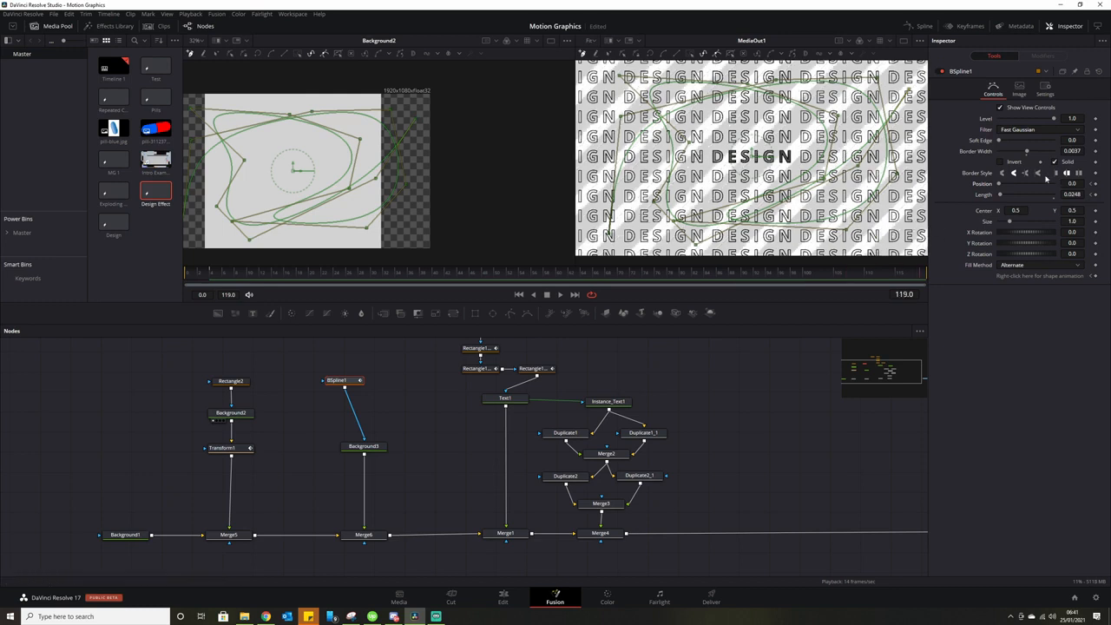
{"action": "left_click_drag", "start_coordinate": [999, 184], "coordinate": [1061, 186]}
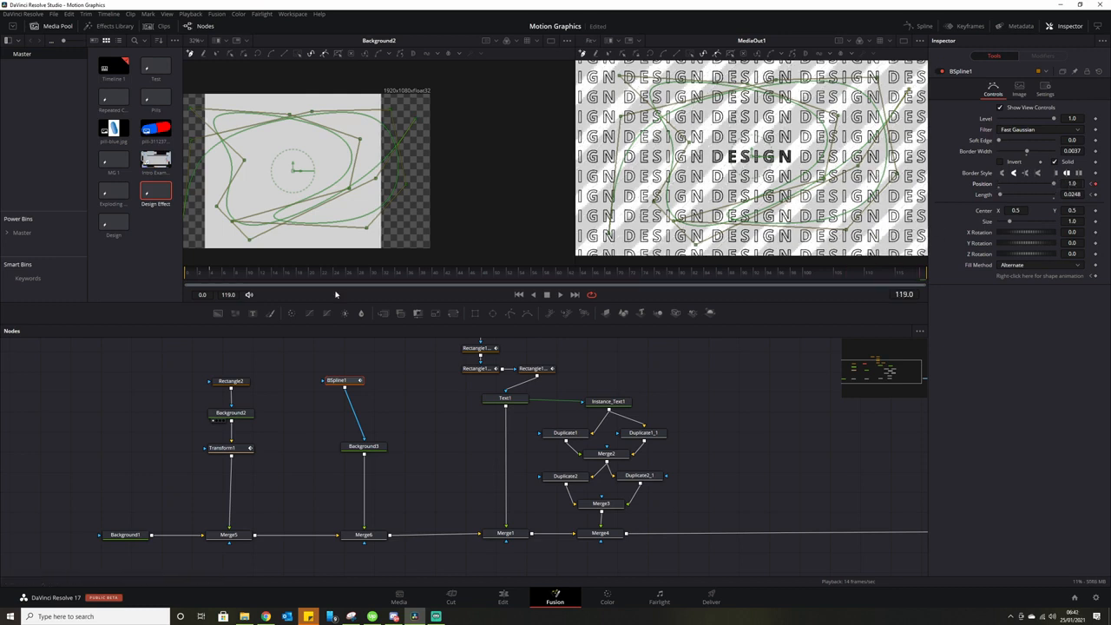
{"action": "left_click", "coordinate": [195, 278]}
{"action": "left_click", "coordinate": [560, 296]}
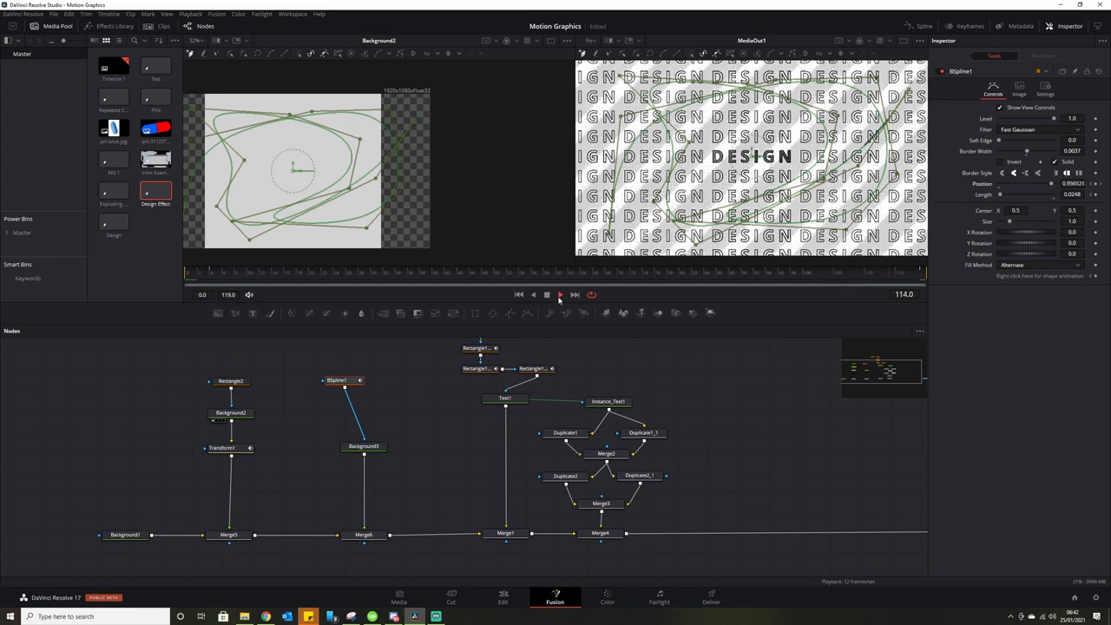
{"action": "left_click", "coordinate": [547, 295]}
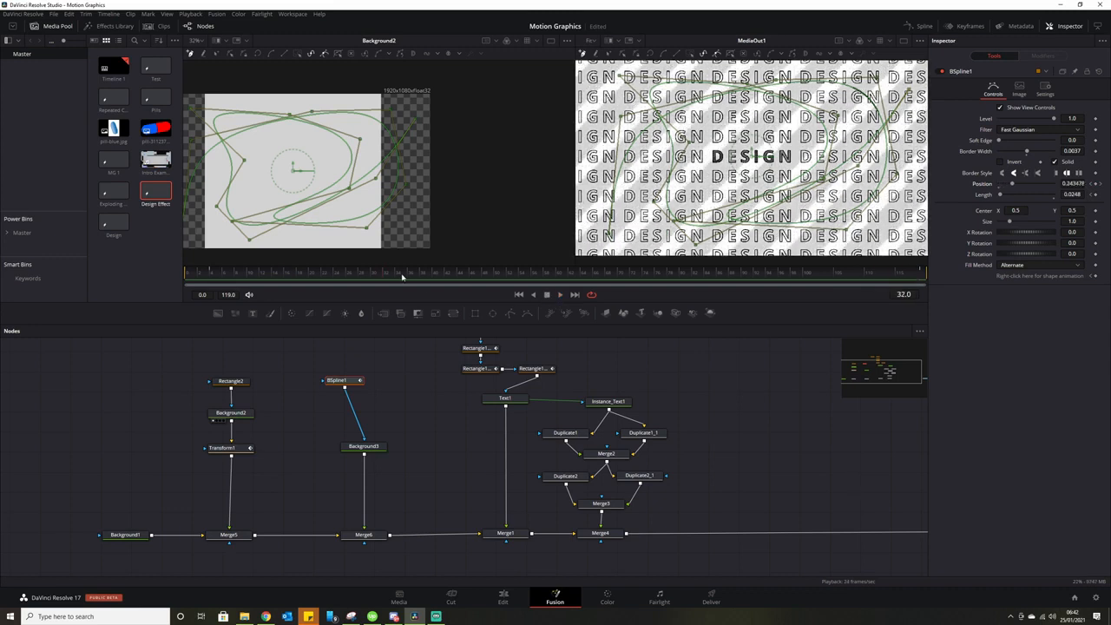
{"action": "left_click_drag", "start_coordinate": [336, 381], "coordinate": [337, 363]}
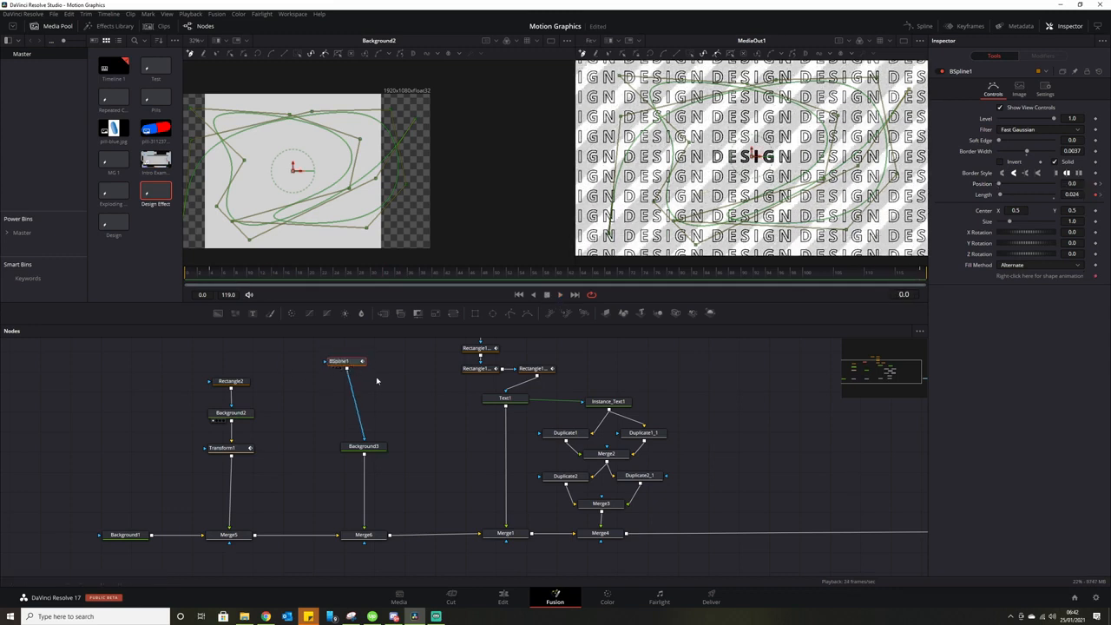
Paste a copy of the BSpline node and delete all its points.
{"action": "key", "text": "ctrl+v"}
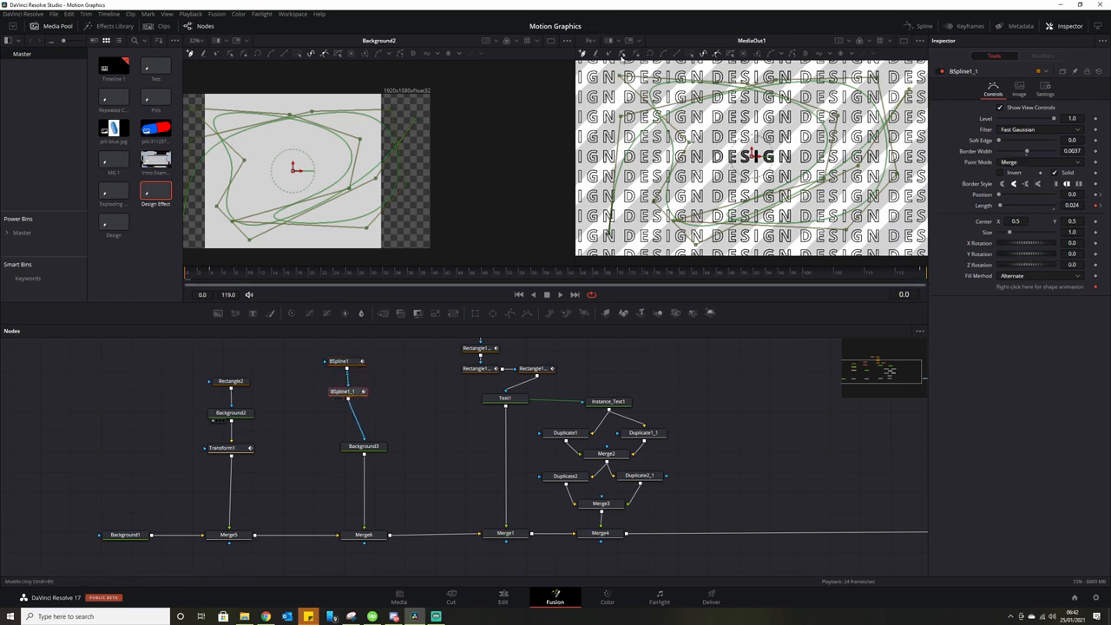
{"action": "left_click", "coordinate": [622, 55]}
{"action": "left_click_drag", "start_coordinate": [587, 66], "coordinate": [927, 257]}
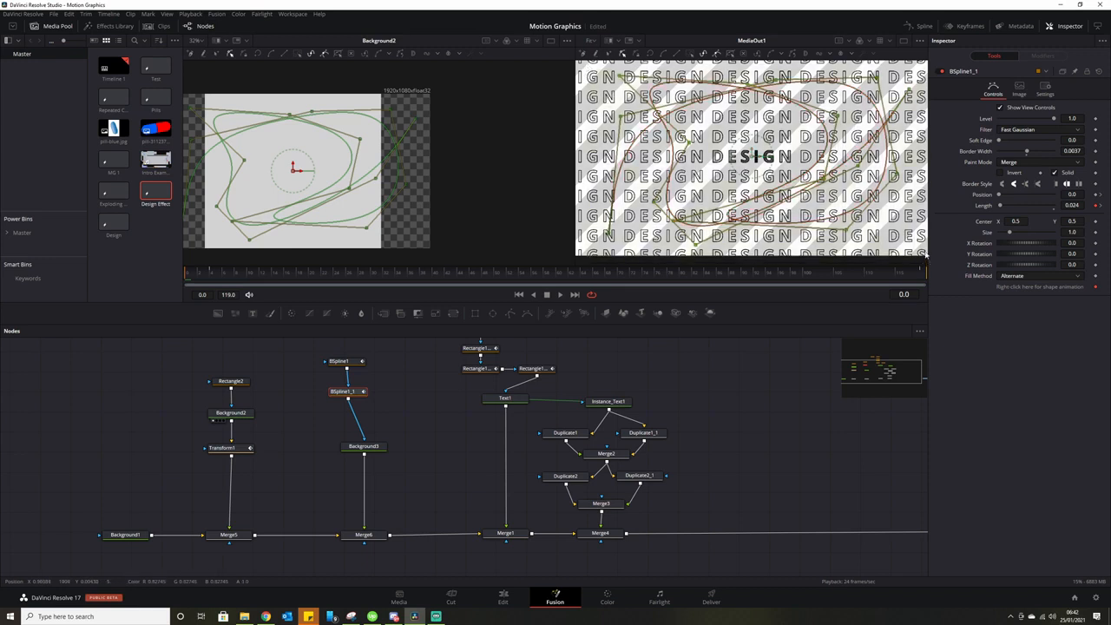
{"action": "key", "text": "Delete"}
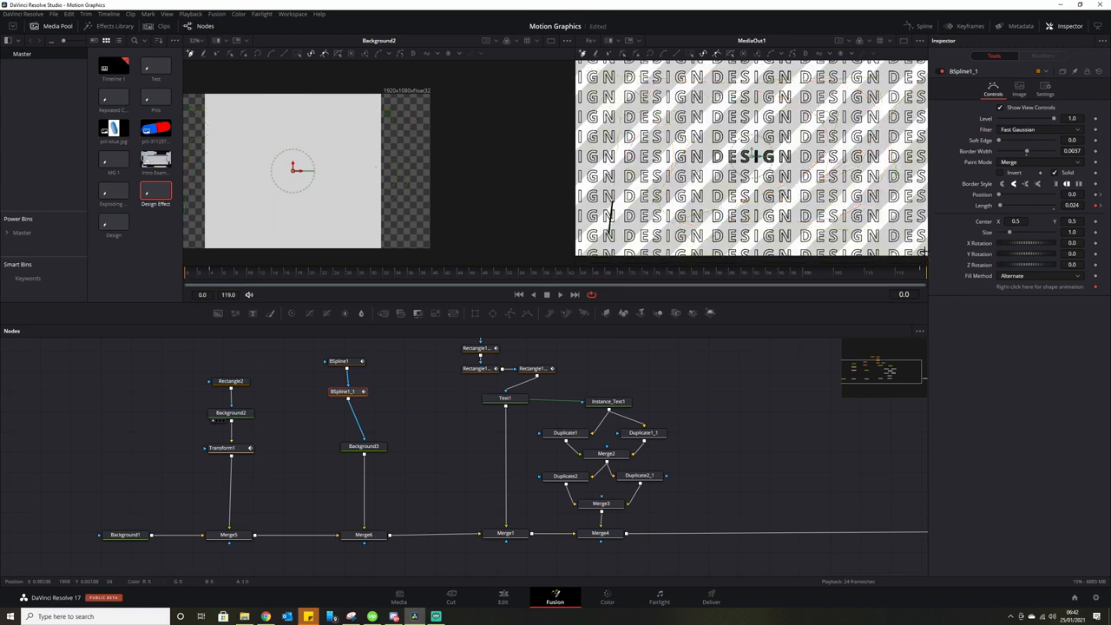
Redraw BSpline1_1 as a new looping path around the right and lower areas.
{"action": "left_click", "coordinate": [832, 76]}
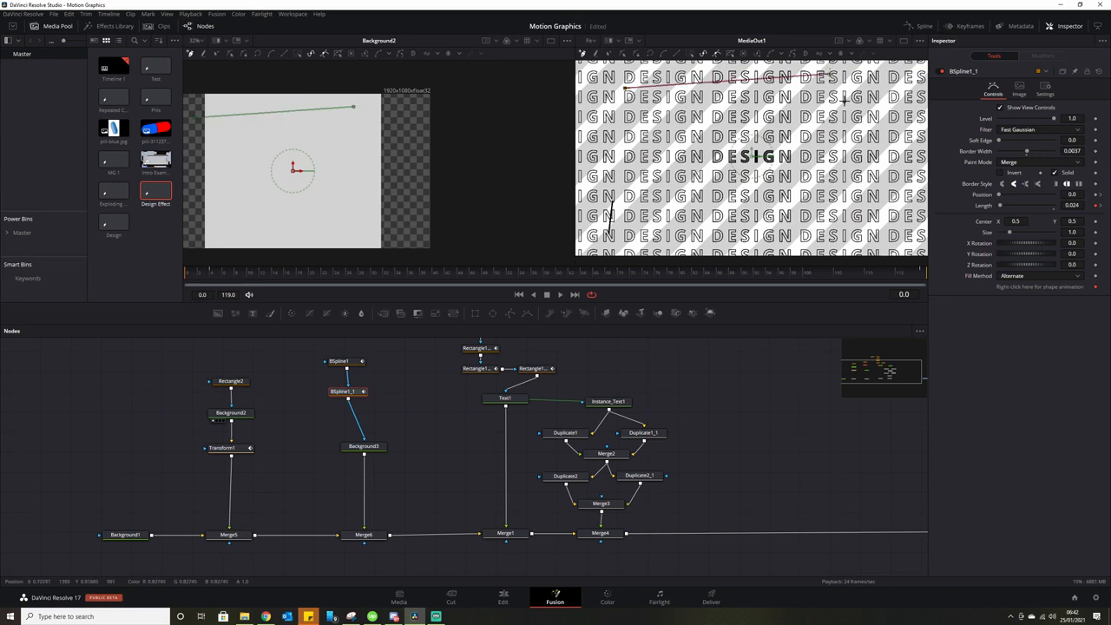
{"action": "left_click", "coordinate": [879, 163]}
{"action": "left_click", "coordinate": [794, 235]}
{"action": "left_click", "coordinate": [664, 231]}
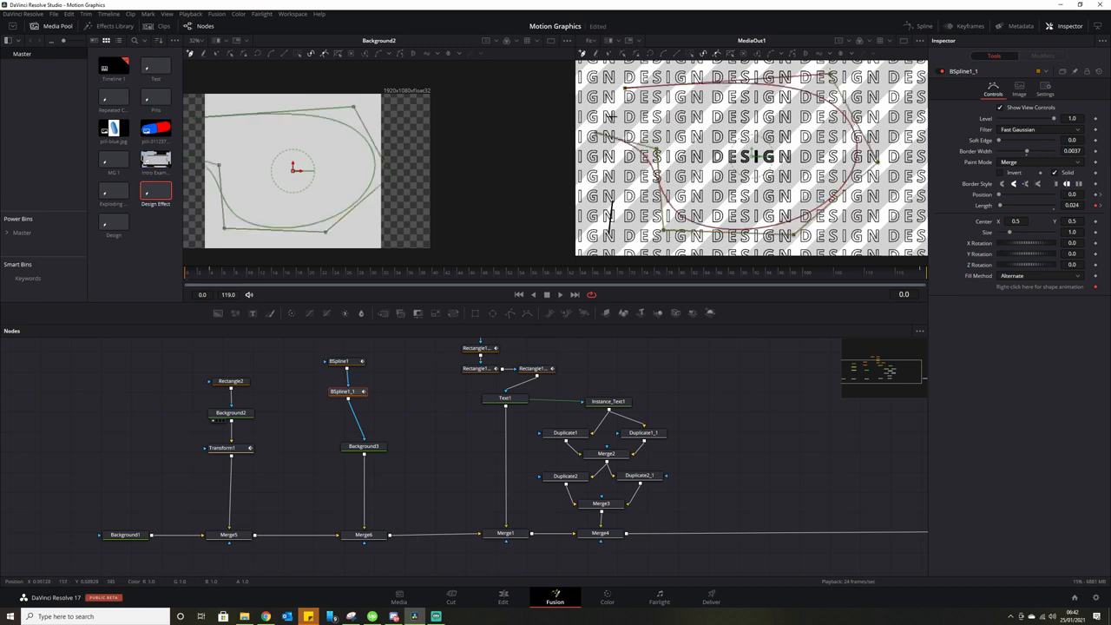
{"action": "left_click", "coordinate": [596, 133]}
{"action": "left_click", "coordinate": [804, 127]}
{"action": "left_click", "coordinate": [901, 201]}
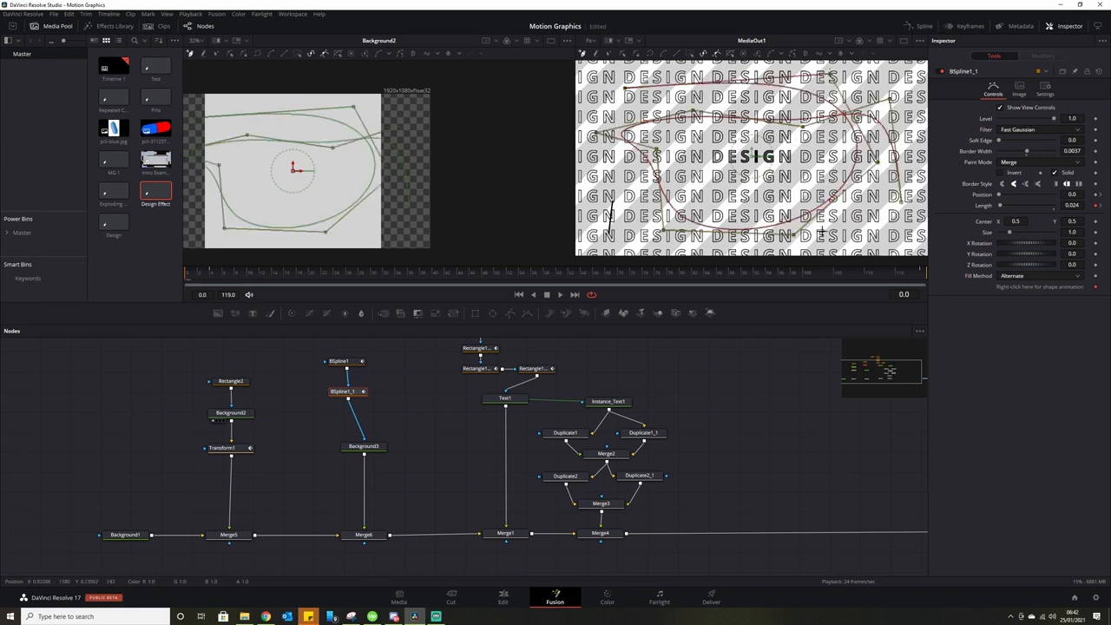
{"action": "left_click", "coordinate": [765, 189]}
{"action": "left_click", "coordinate": [610, 96]}
{"action": "left_click", "coordinate": [631, 220]}
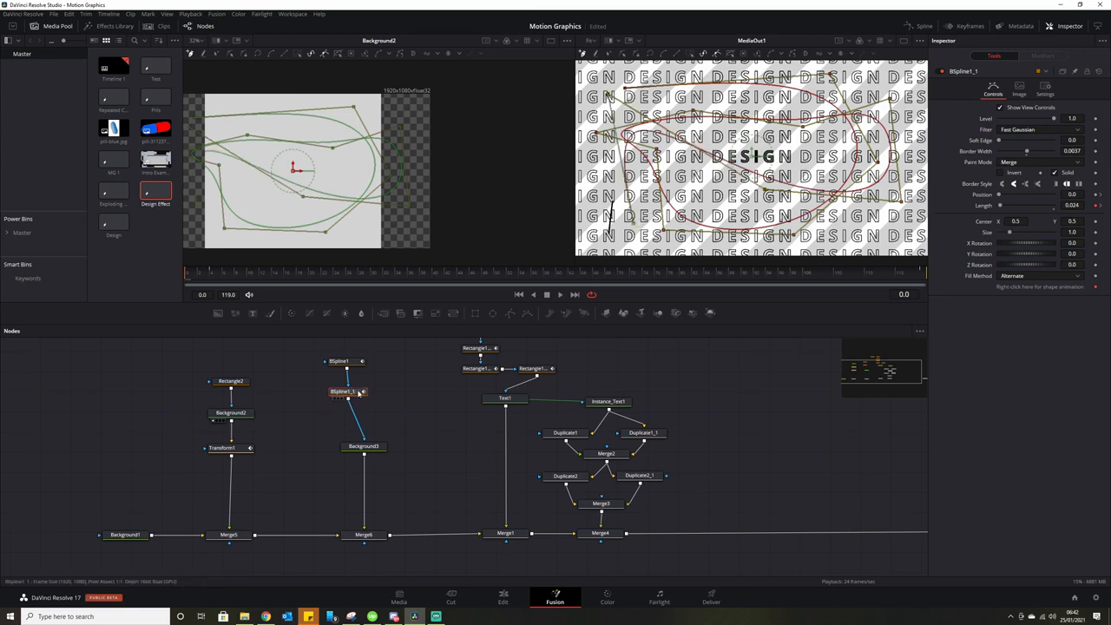
Paste a third BSpline copy and clear all its points.
{"action": "key", "text": "ctrl+v"}
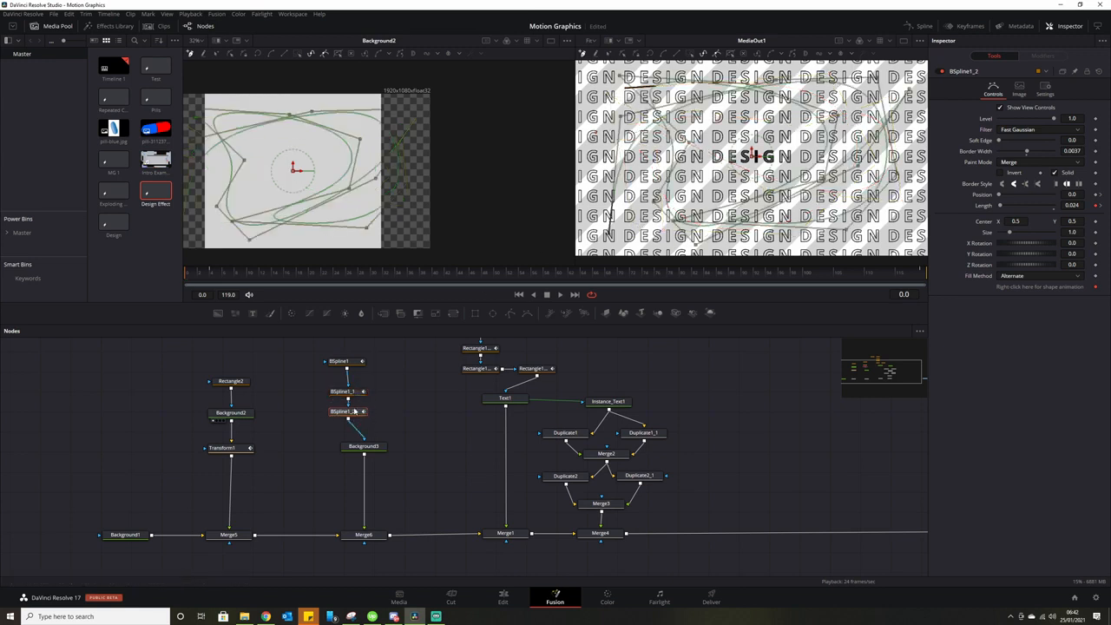
{"action": "left_click", "coordinate": [624, 54]}
{"action": "left_click_drag", "start_coordinate": [587, 68], "coordinate": [917, 256]}
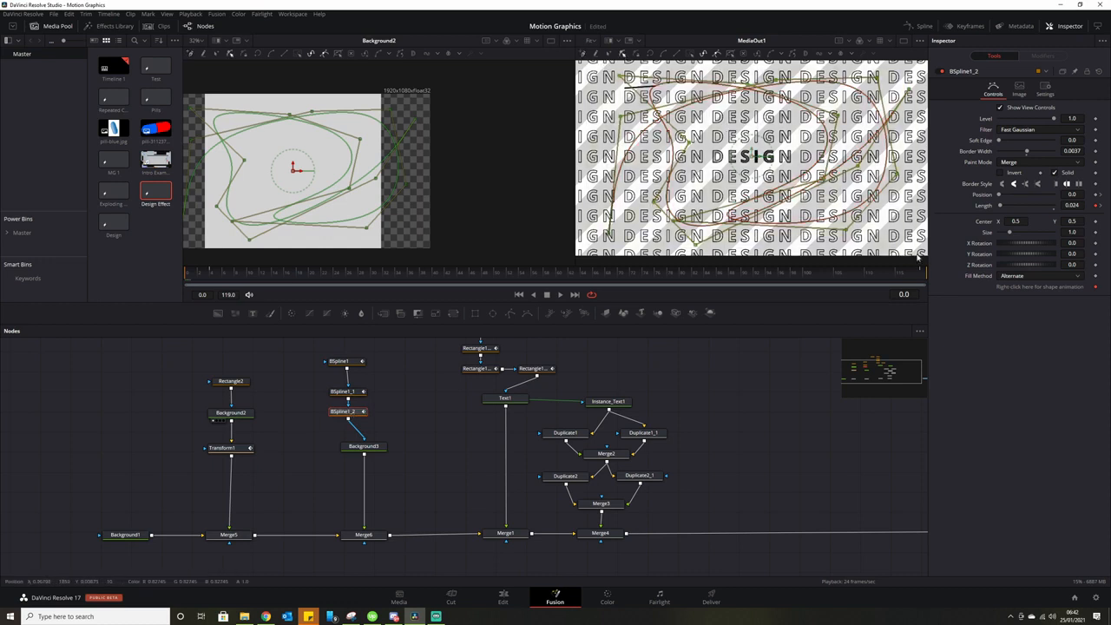
{"action": "key", "text": "Delete"}
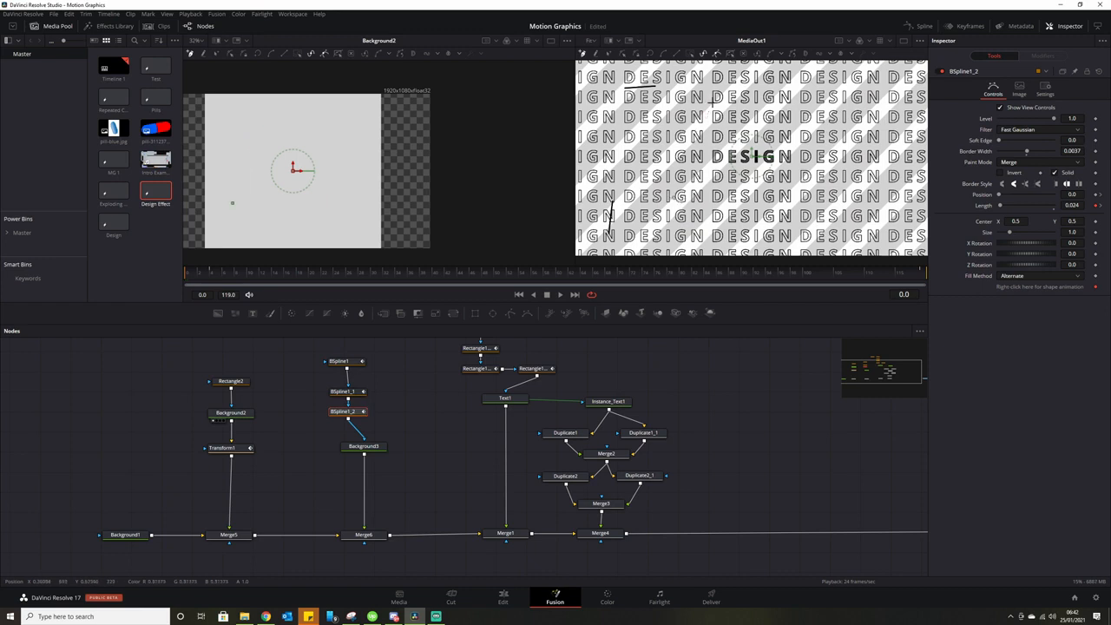
Redraw BSpline1_2 as a double loop around the centre text and preview the scribbles.
{"action": "left_click", "coordinate": [713, 101]}
{"action": "left_click", "coordinate": [823, 80]}
{"action": "left_click", "coordinate": [863, 160]}
{"action": "left_click", "coordinate": [768, 238]}
{"action": "left_click", "coordinate": [635, 172]}
{"action": "left_click", "coordinate": [666, 115]}
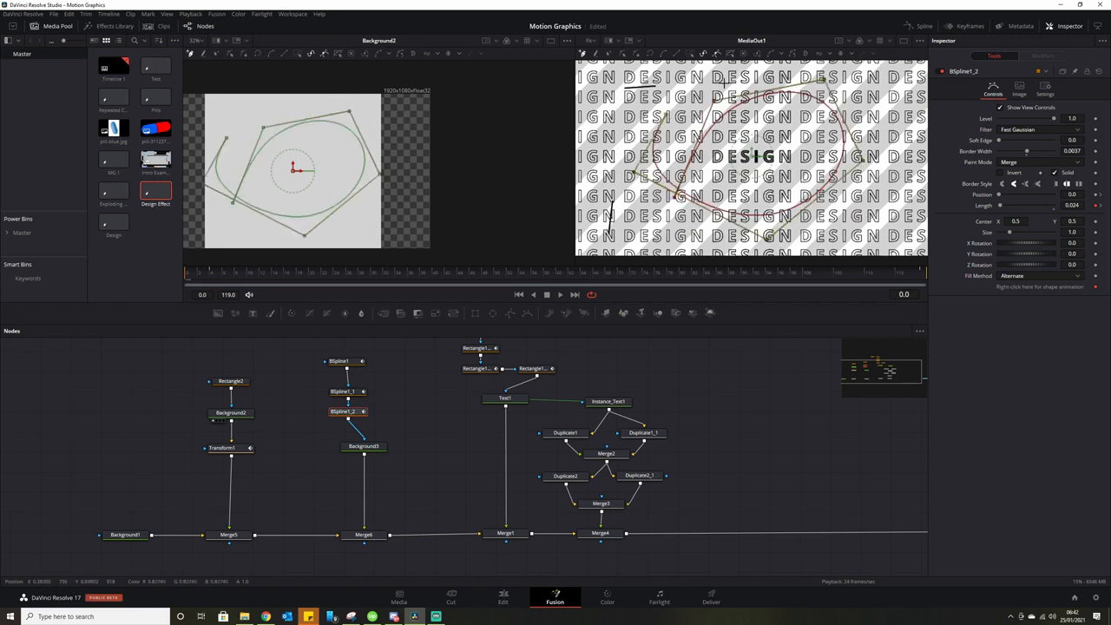
{"action": "left_click", "coordinate": [766, 74]}
{"action": "left_click", "coordinate": [884, 97]}
{"action": "left_click", "coordinate": [902, 197]}
{"action": "left_click", "coordinate": [786, 189]}
{"action": "left_click", "coordinate": [691, 92]}
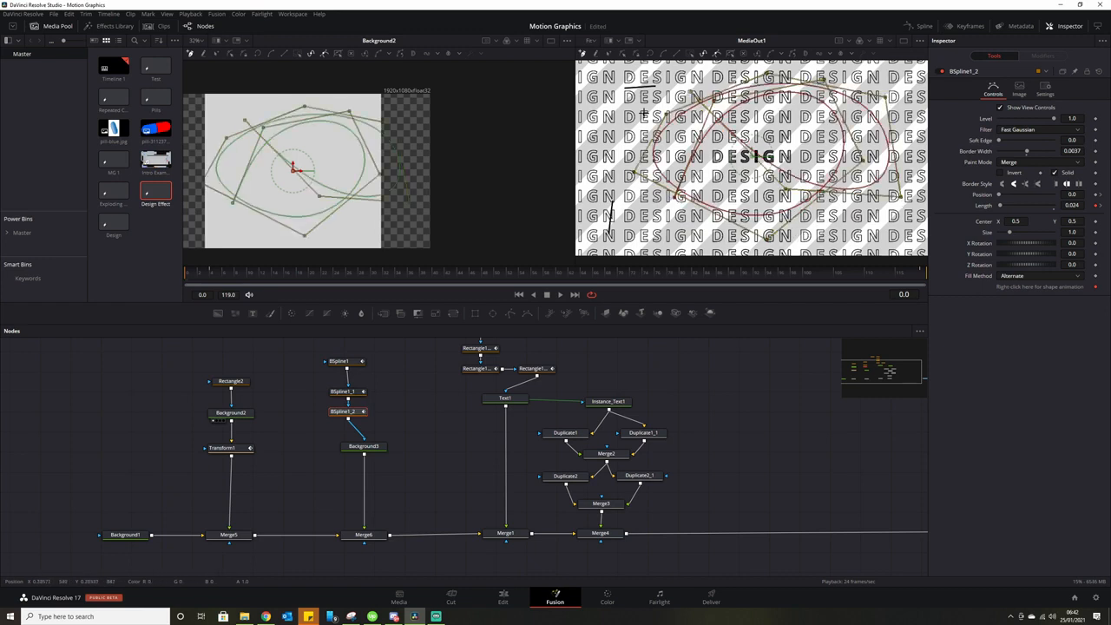
{"action": "left_click", "coordinate": [630, 117]}
{"action": "left_click", "coordinate": [608, 168]}
{"action": "left_click", "coordinate": [651, 221]}
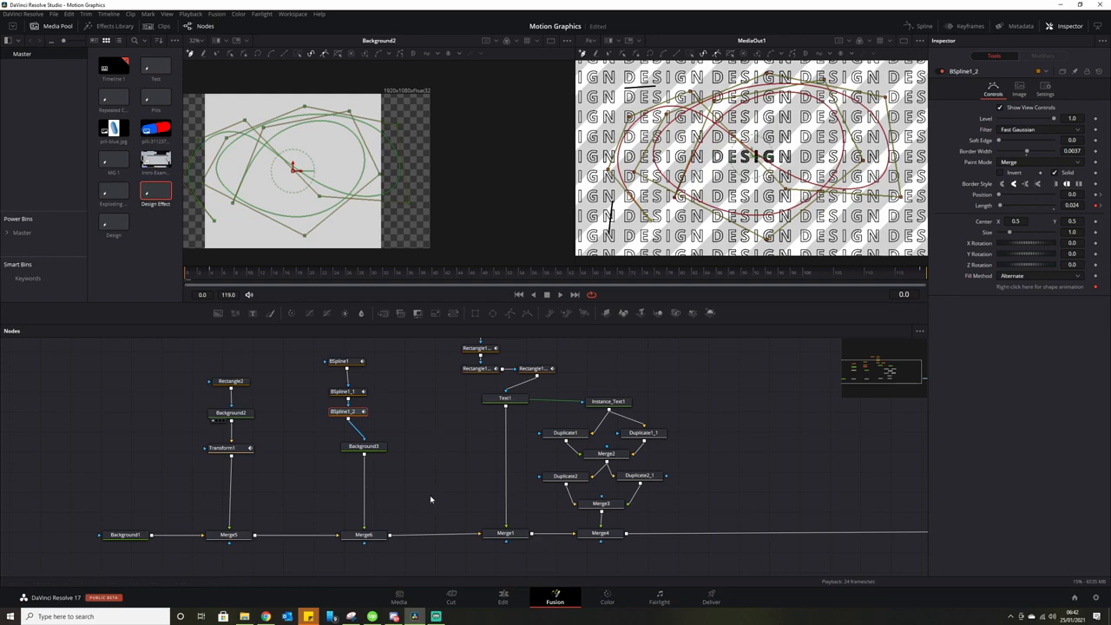
{"action": "key", "text": "space"}
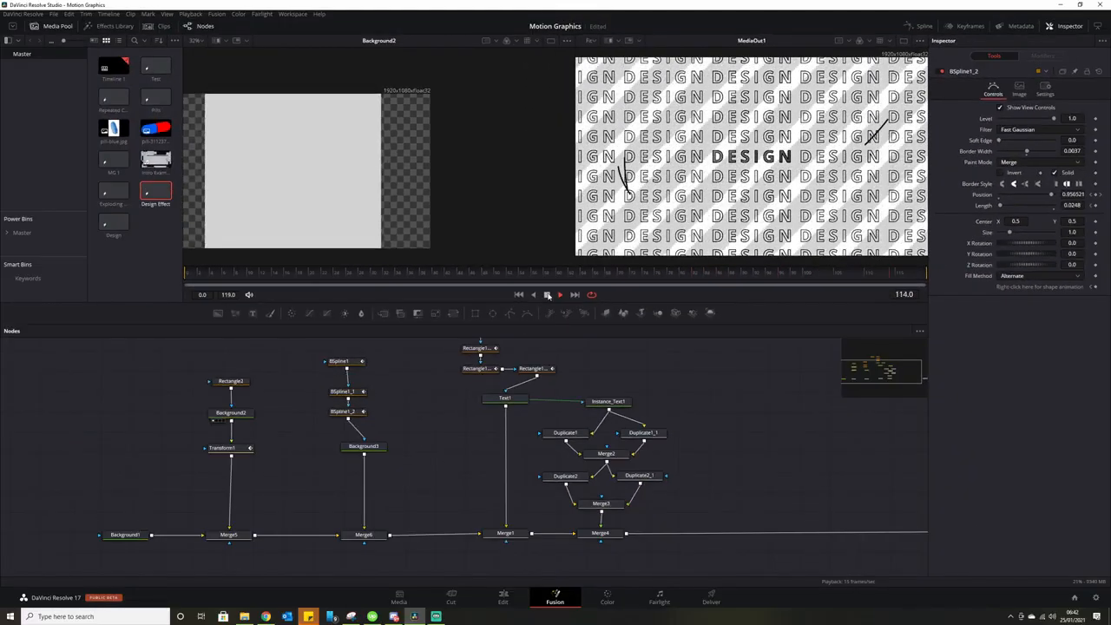
Stop playback, frame the whole node tree including MediaOut1, and box-select the text, stripe and duplicate nodes.
{"action": "left_click", "coordinate": [548, 296]}
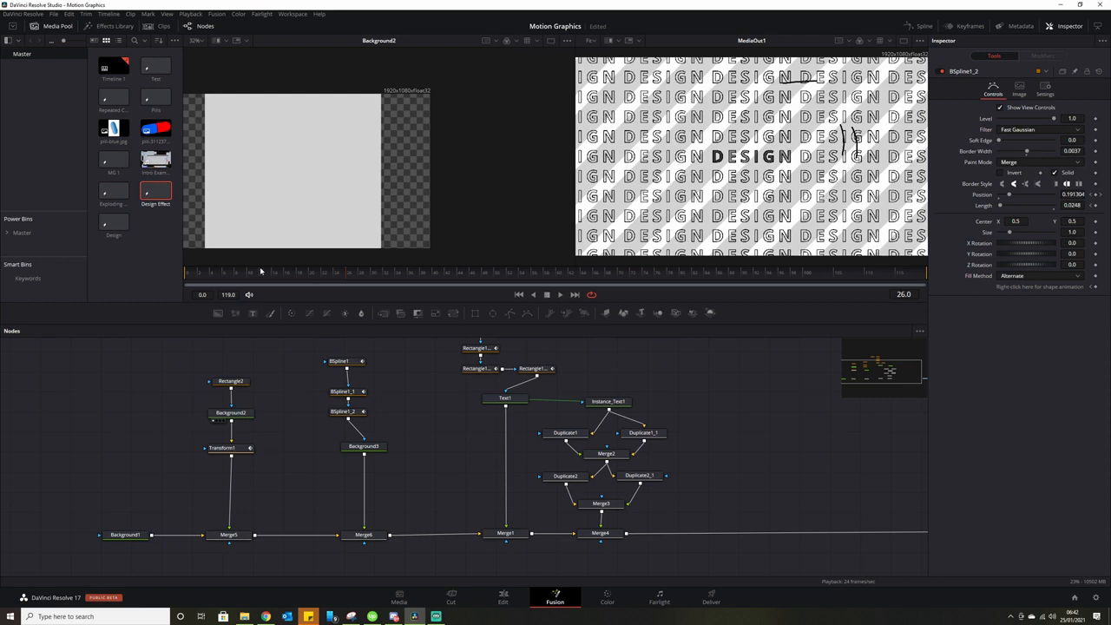
{"action": "left_click_drag", "start_coordinate": [424, 366], "coordinate": [484, 421]}
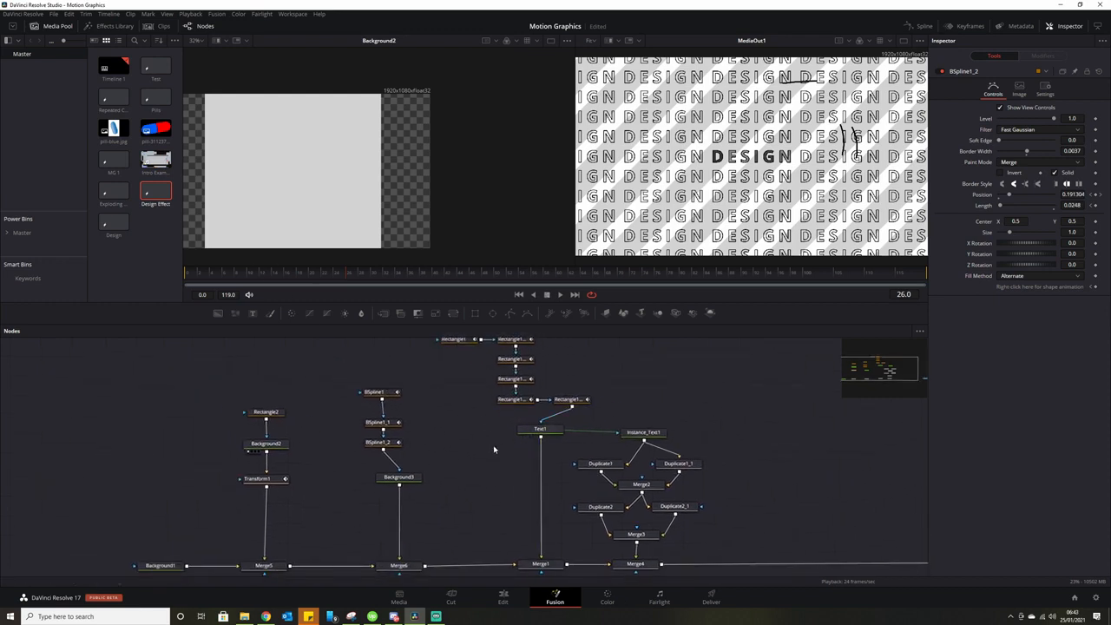
{"action": "left_click_drag", "start_coordinate": [485, 473], "coordinate": [457, 461]}
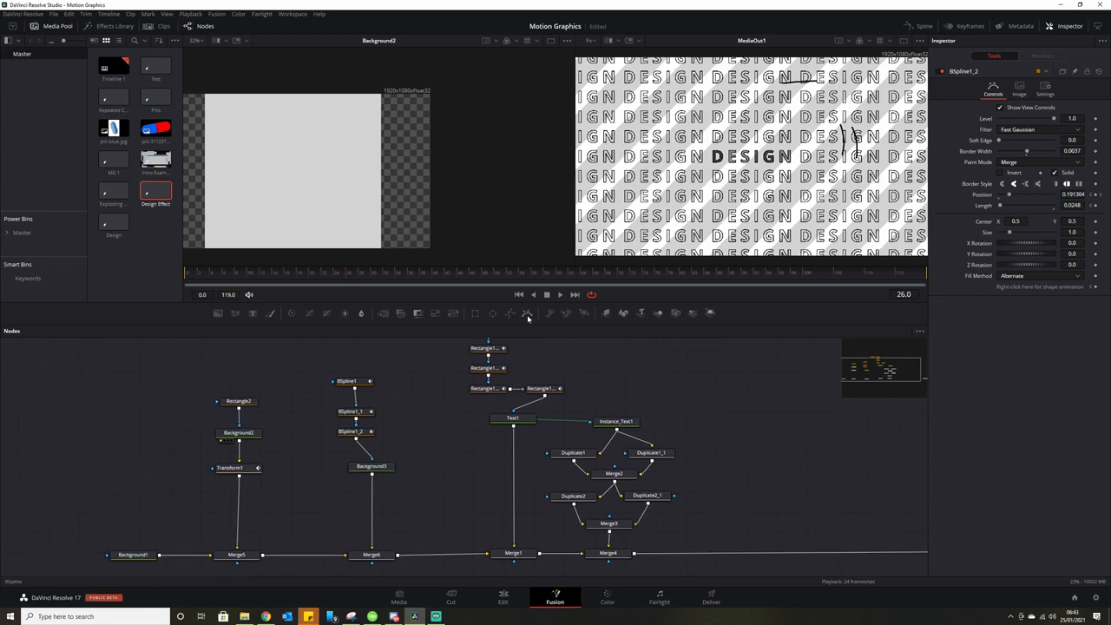
{"action": "left_click_drag", "start_coordinate": [441, 449], "coordinate": [342, 456]}
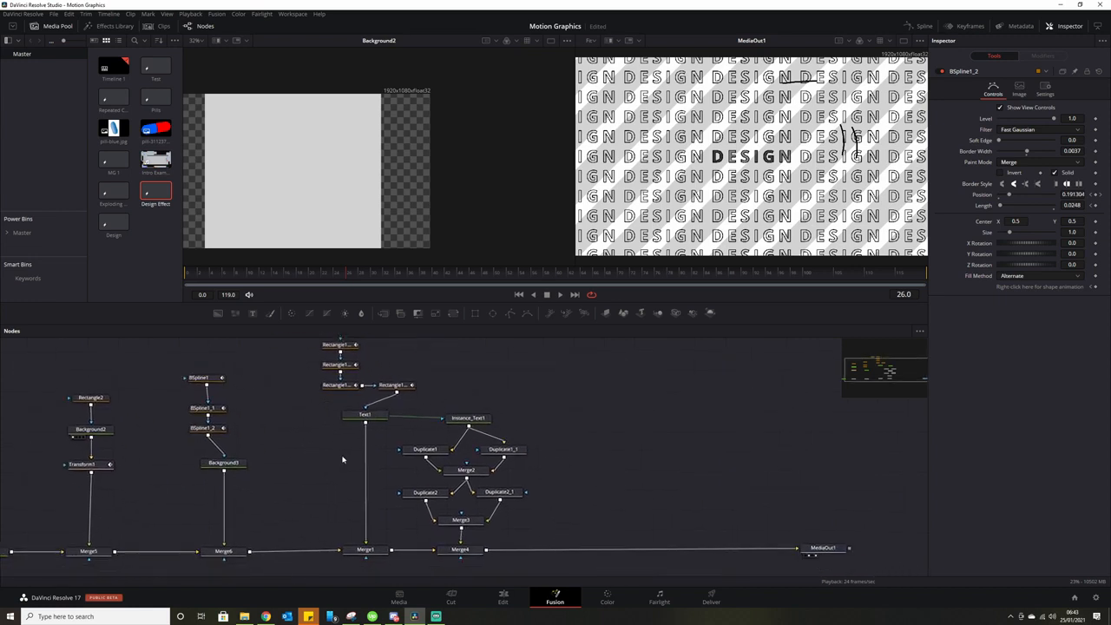
{"action": "scroll", "coordinate": [342, 459], "scroll_direction": "down", "scroll_amount": 3}
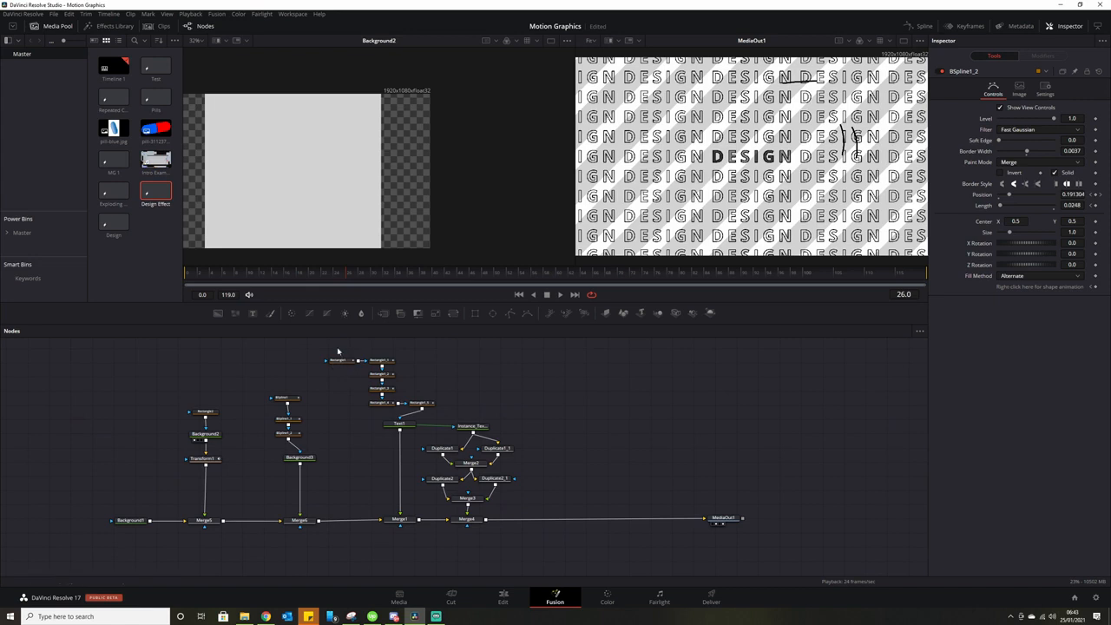
{"action": "left_click_drag", "start_coordinate": [339, 351], "coordinate": [551, 528]}
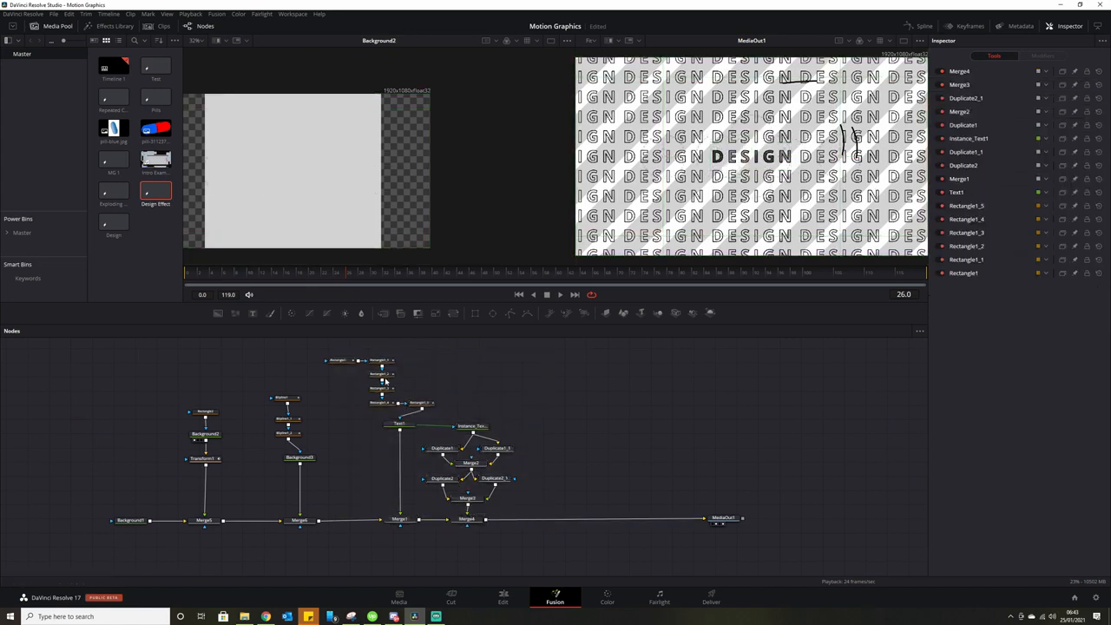
Shift the text and stripe nodes right and add a new Background with a Rectangle mask, shown in the left viewer.
{"action": "left_click_drag", "start_coordinate": [342, 351], "coordinate": [612, 520]}
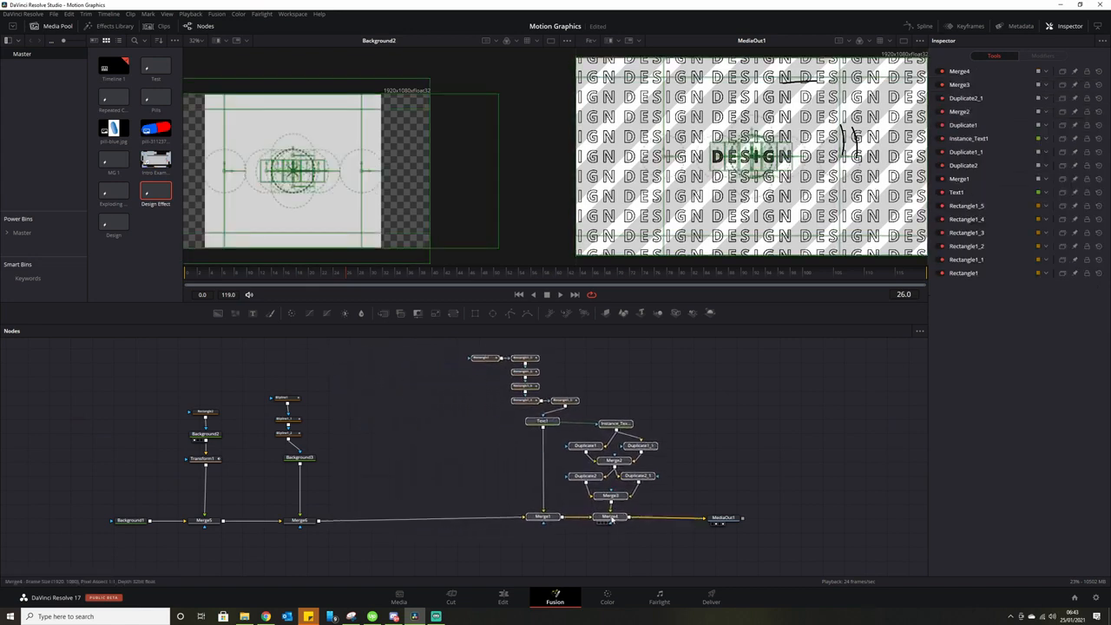
{"action": "left_click", "coordinate": [427, 514]}
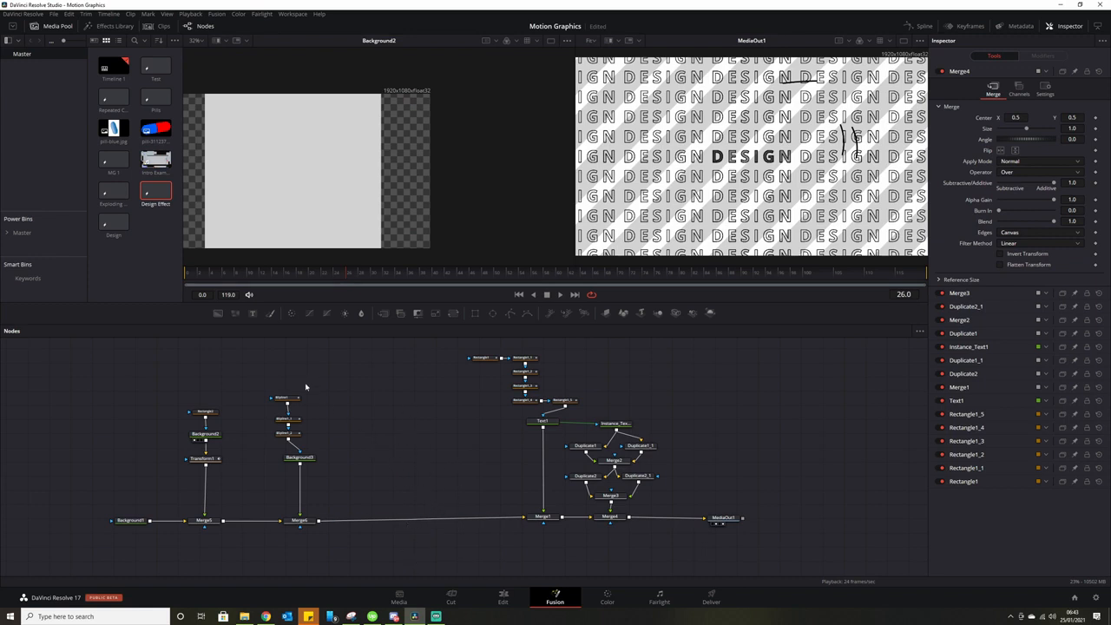
{"action": "left_click", "coordinate": [216, 315]}
{"action": "left_click", "coordinate": [414, 444]}
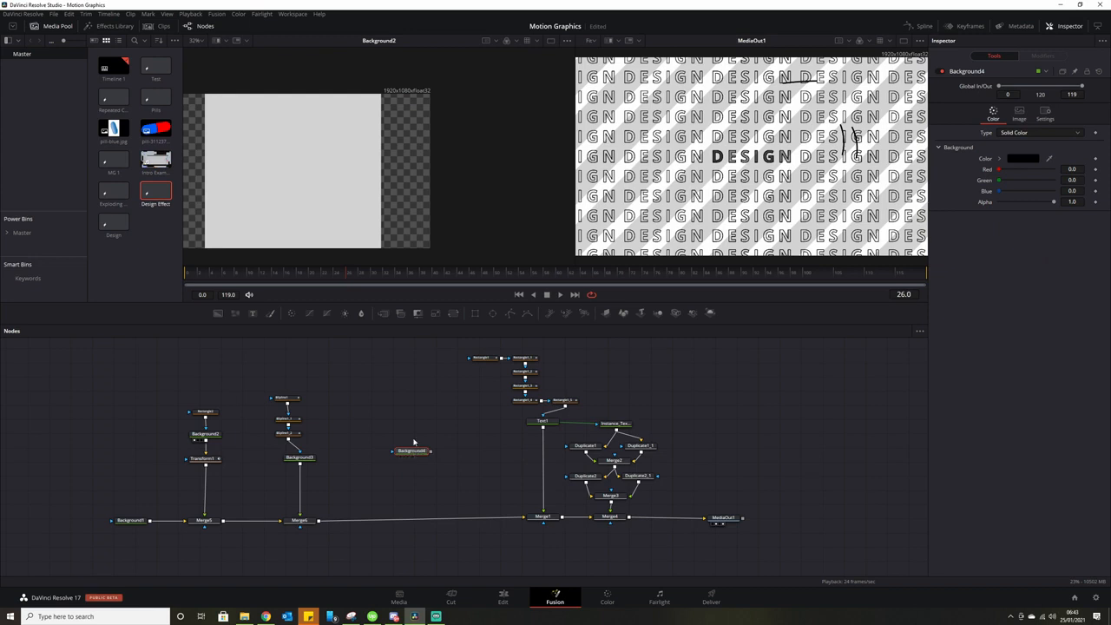
{"action": "left_click", "coordinate": [474, 314]}
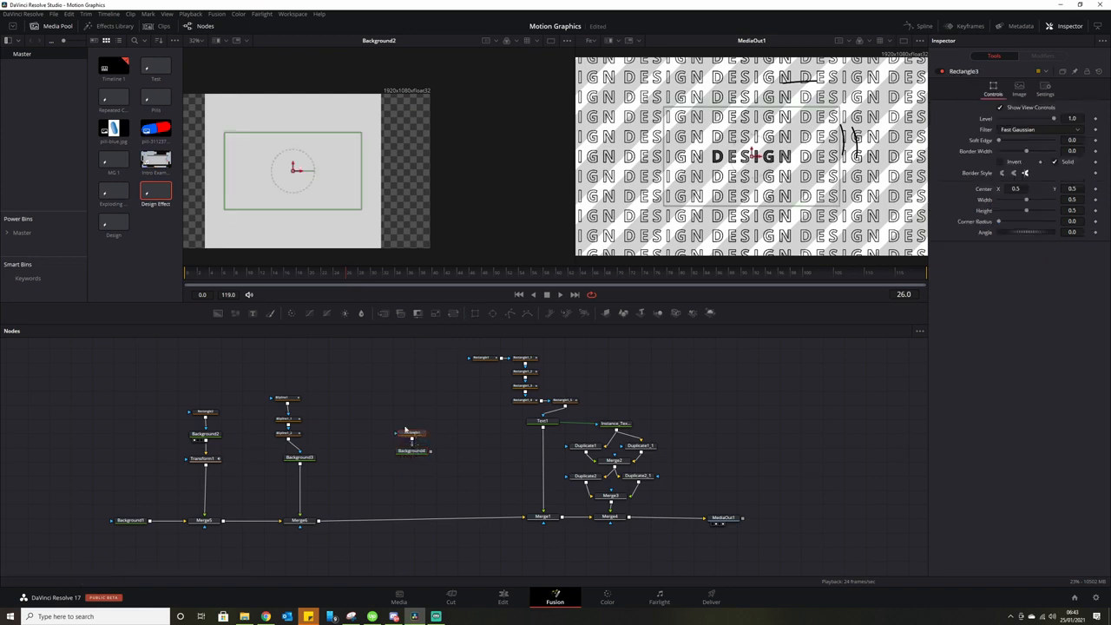
{"action": "left_click", "coordinate": [401, 456]}
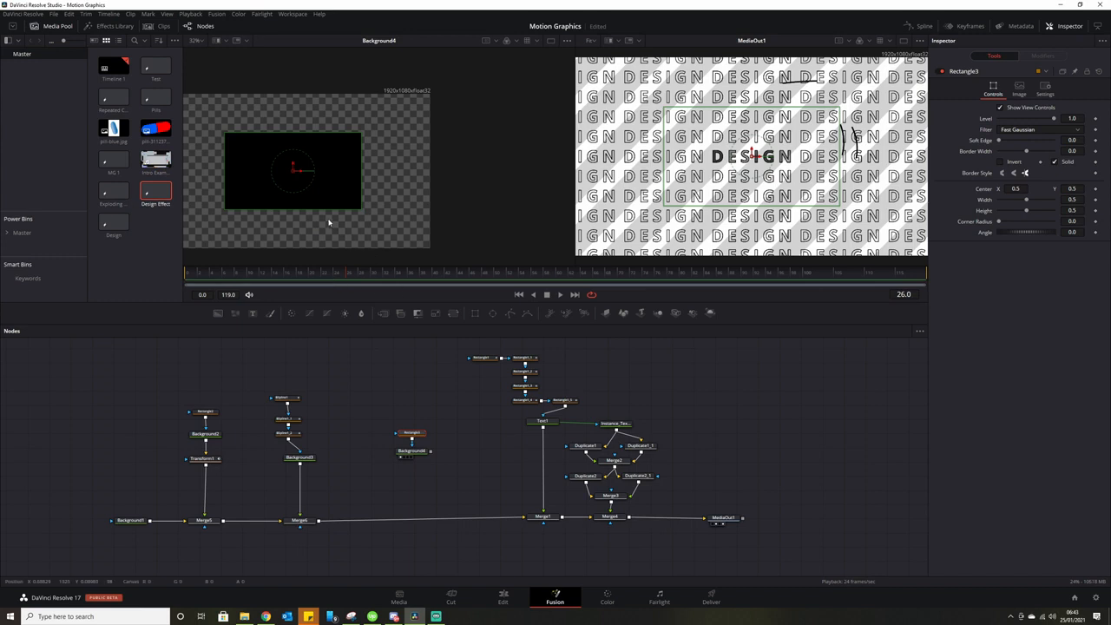
Shrink the rectangle mask to a thin horizontal bar, tidy the nodes, and add a pEmitter below.
{"action": "left_click_drag", "start_coordinate": [361, 208], "coordinate": [336, 170]}
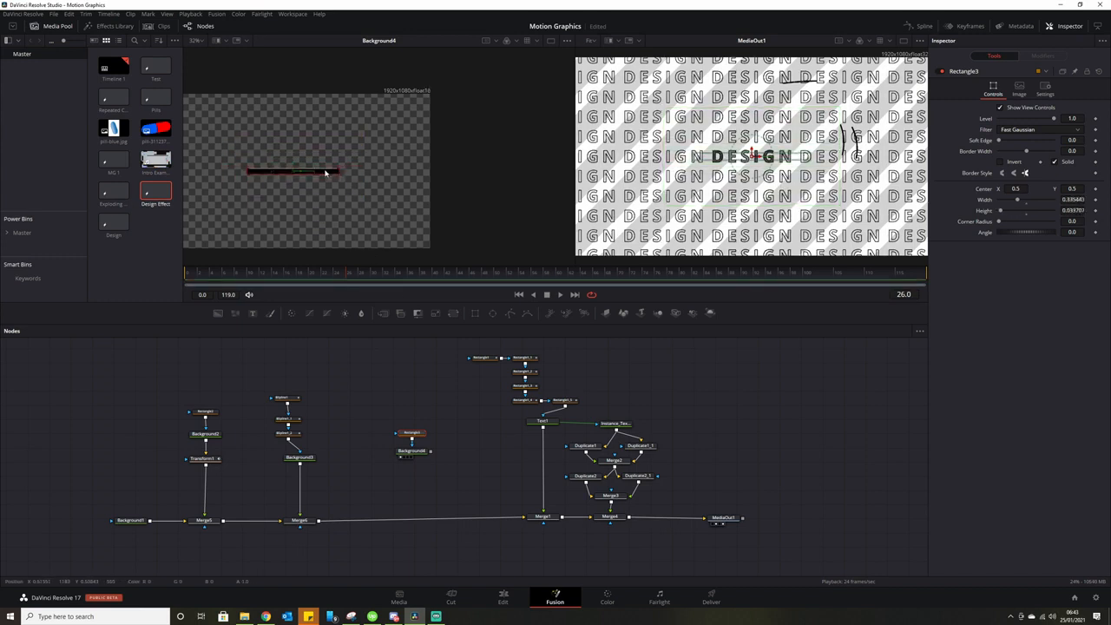
{"action": "left_click_drag", "start_coordinate": [432, 453], "coordinate": [402, 484]}
{"action": "left_click_drag", "start_coordinate": [390, 421], "coordinate": [416, 442]}
{"action": "left_click", "coordinate": [433, 466]}
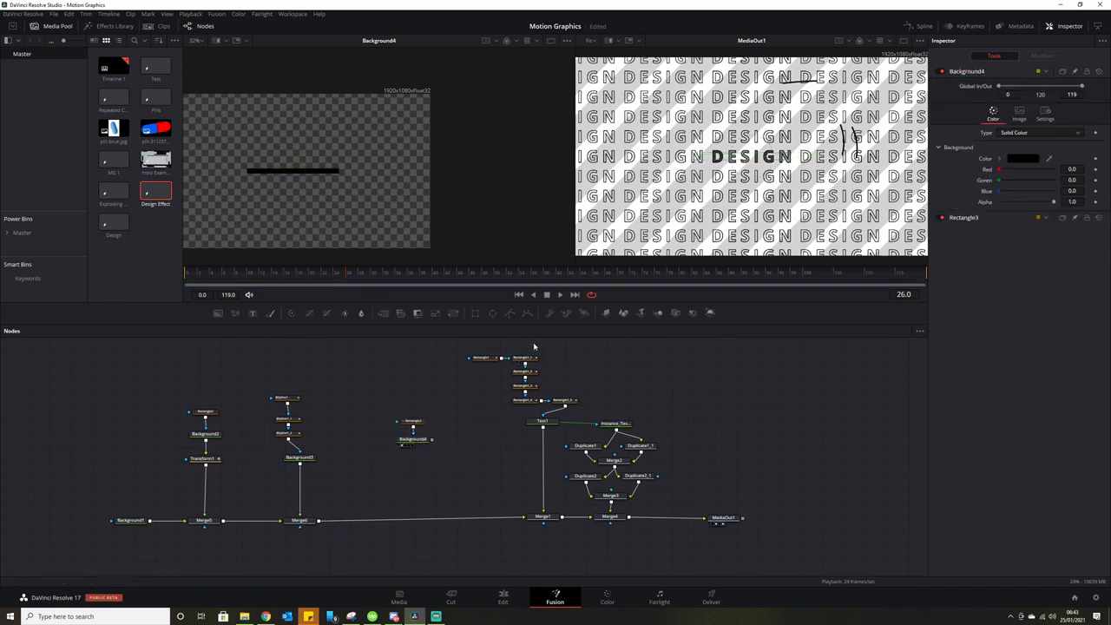
{"action": "left_click_drag", "start_coordinate": [550, 314], "coordinate": [415, 465]}
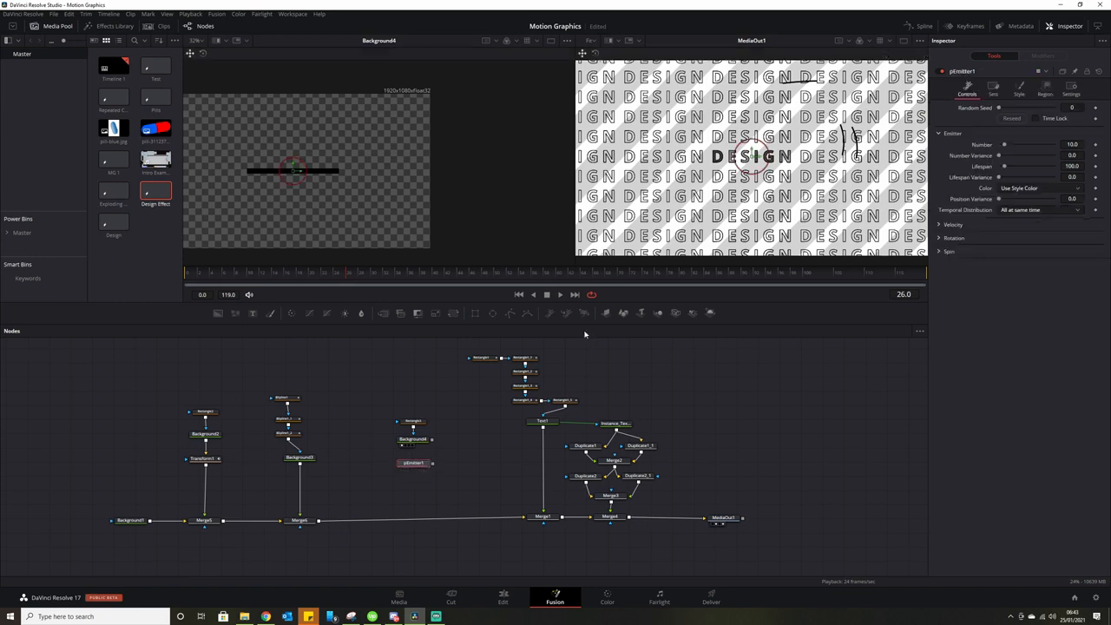
Add a pRender fed by pEmitter1 into Merge7 and set the emitter's Style to Bitmap.
{"action": "left_click_drag", "start_coordinate": [585, 312], "coordinate": [320, 521]}
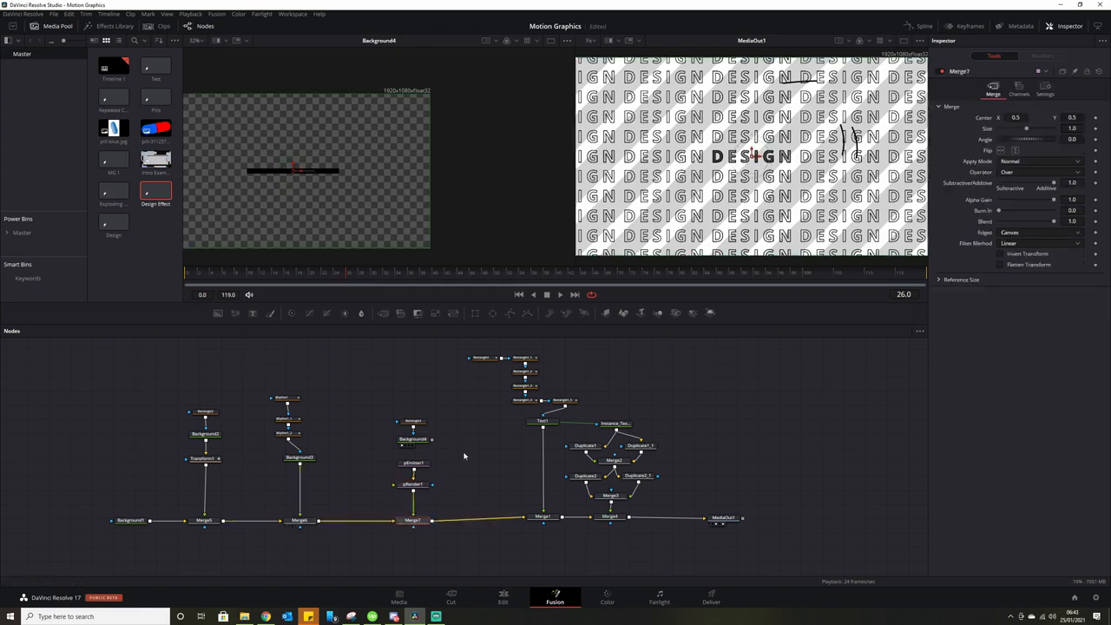
{"action": "left_click_drag", "start_coordinate": [405, 408], "coordinate": [424, 440]}
{"action": "left_click", "coordinate": [414, 449]}
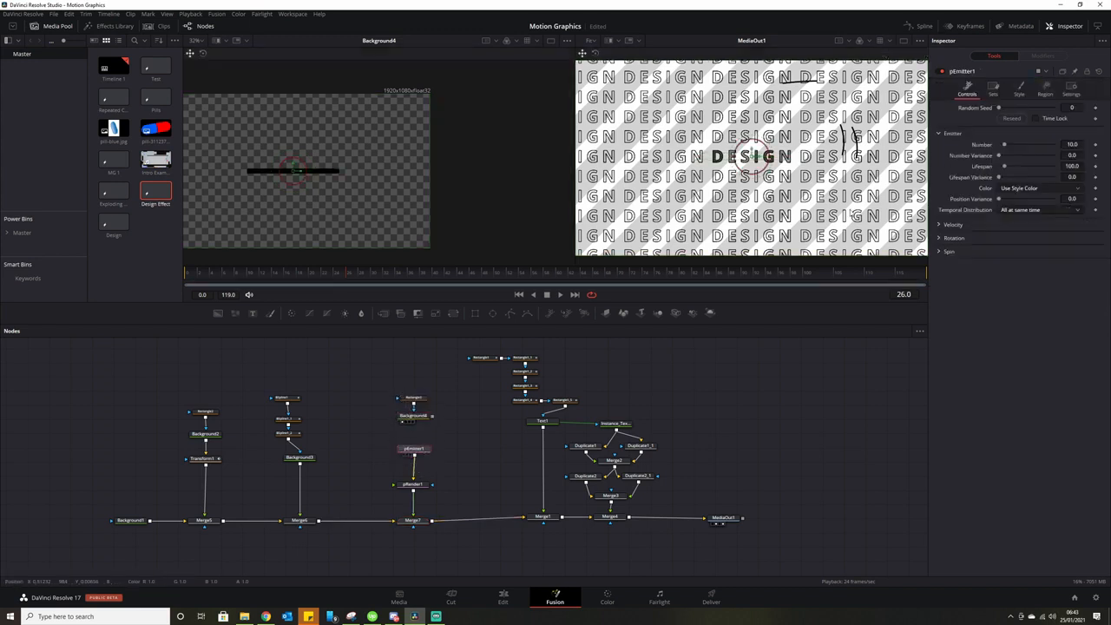
{"action": "left_click", "coordinate": [1021, 90]}
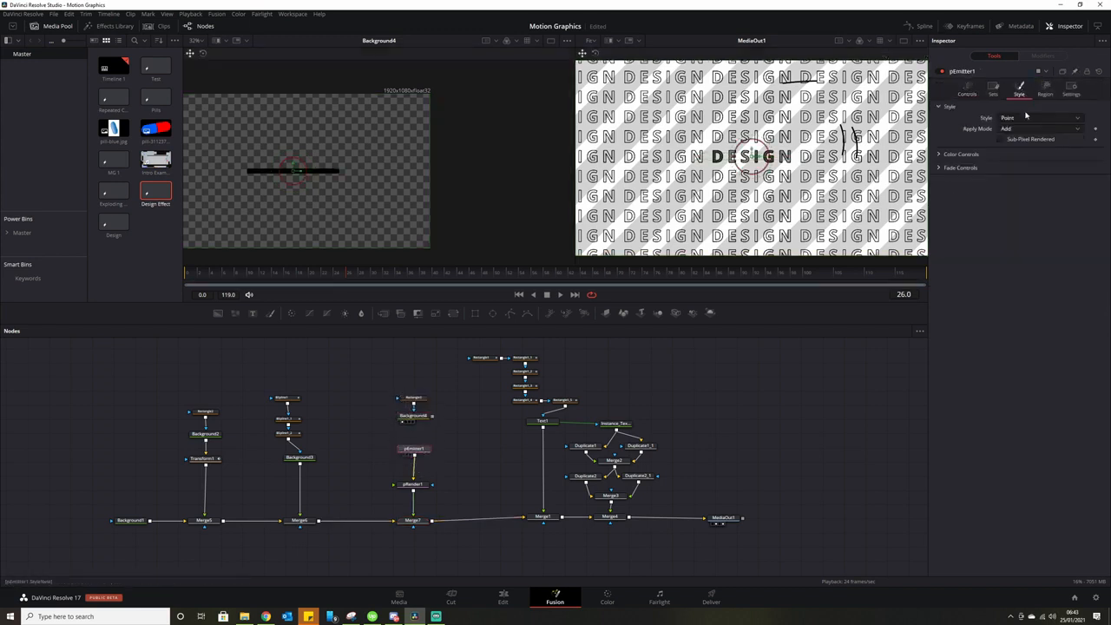
{"action": "left_click", "coordinate": [1024, 119]}
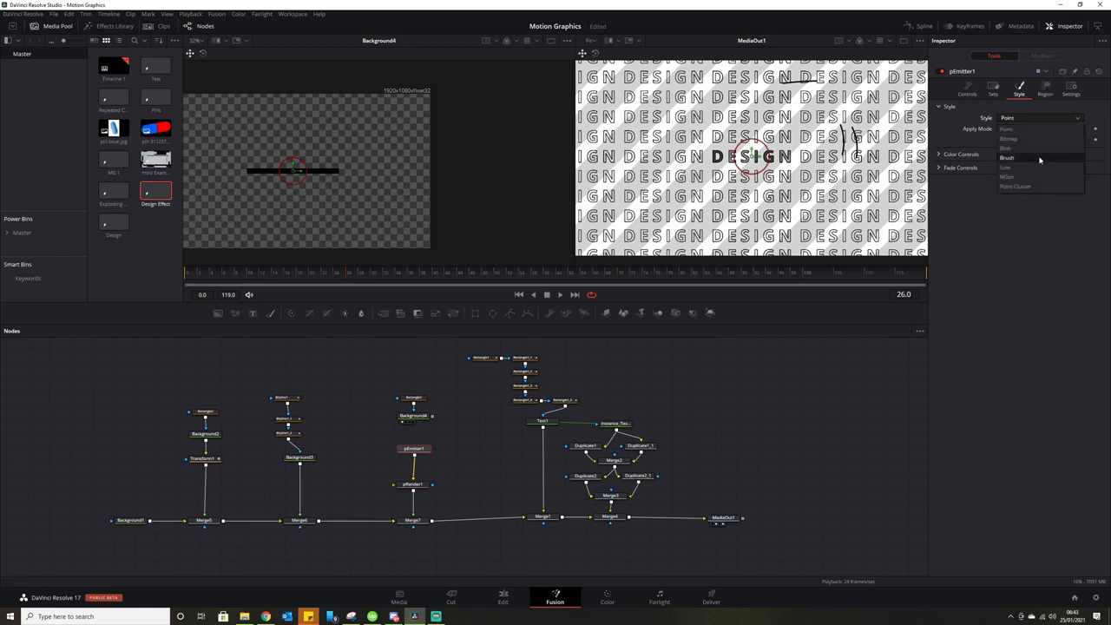
{"action": "left_click", "coordinate": [1036, 141]}
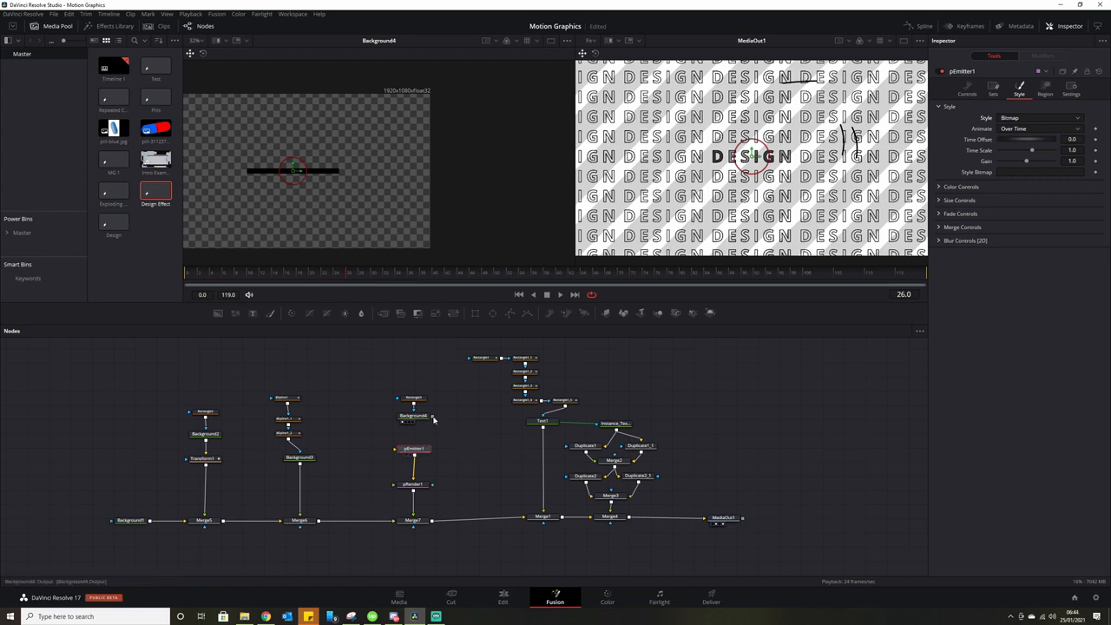
Connect Background4 as the Style Bitmap and set the emission Region to All.
{"action": "left_click_drag", "start_coordinate": [434, 419], "coordinate": [412, 450]}
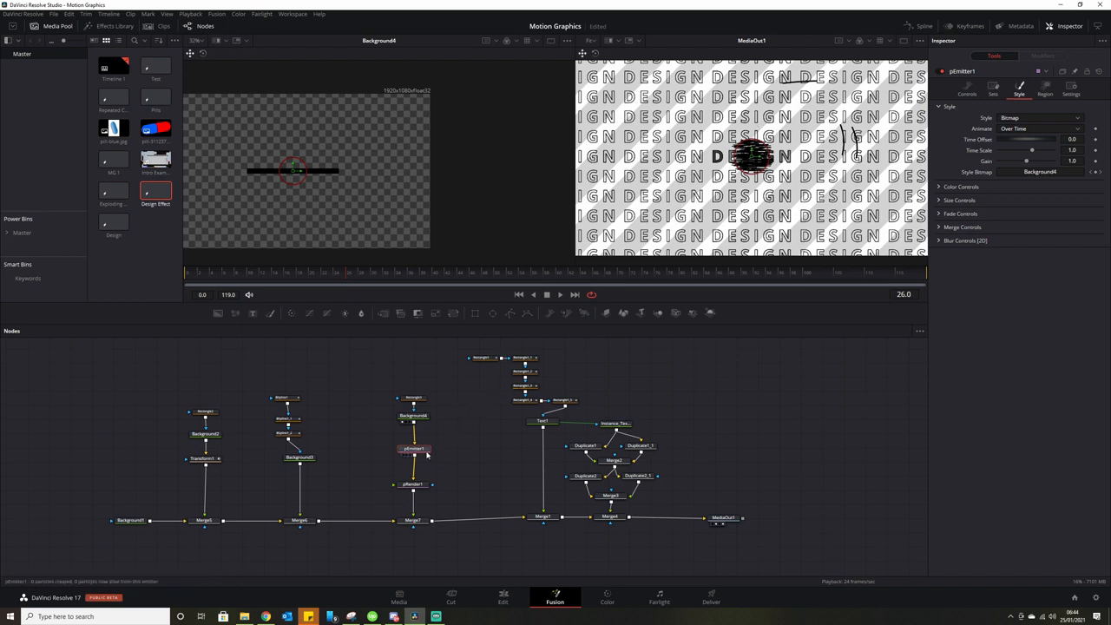
{"action": "left_click_drag", "start_coordinate": [423, 453], "coordinate": [421, 451]}
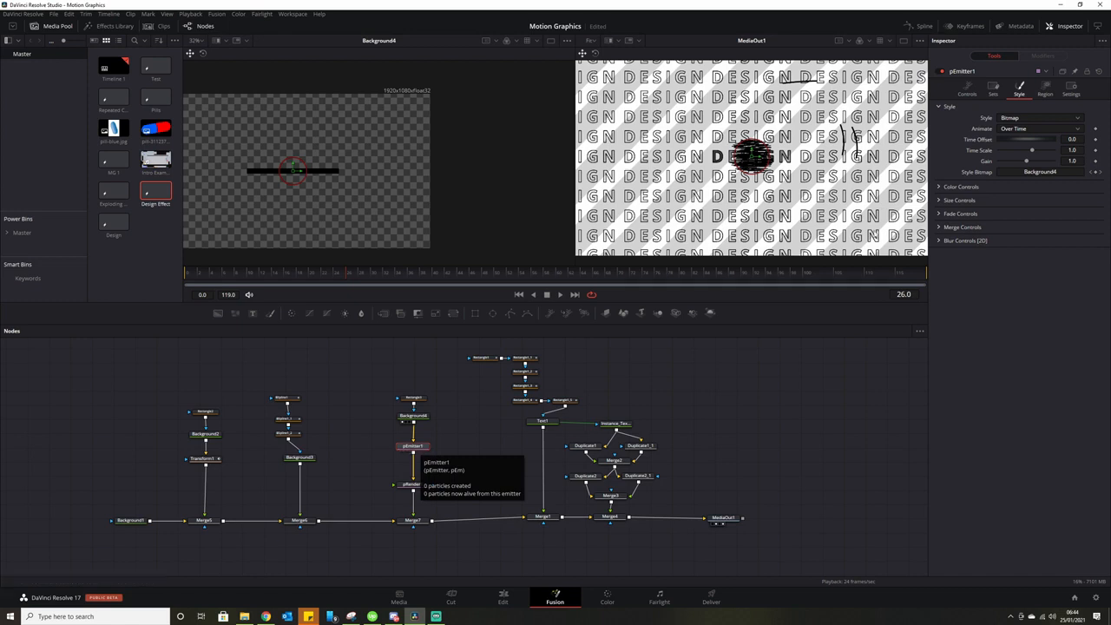
{"action": "left_click", "coordinate": [1046, 88]}
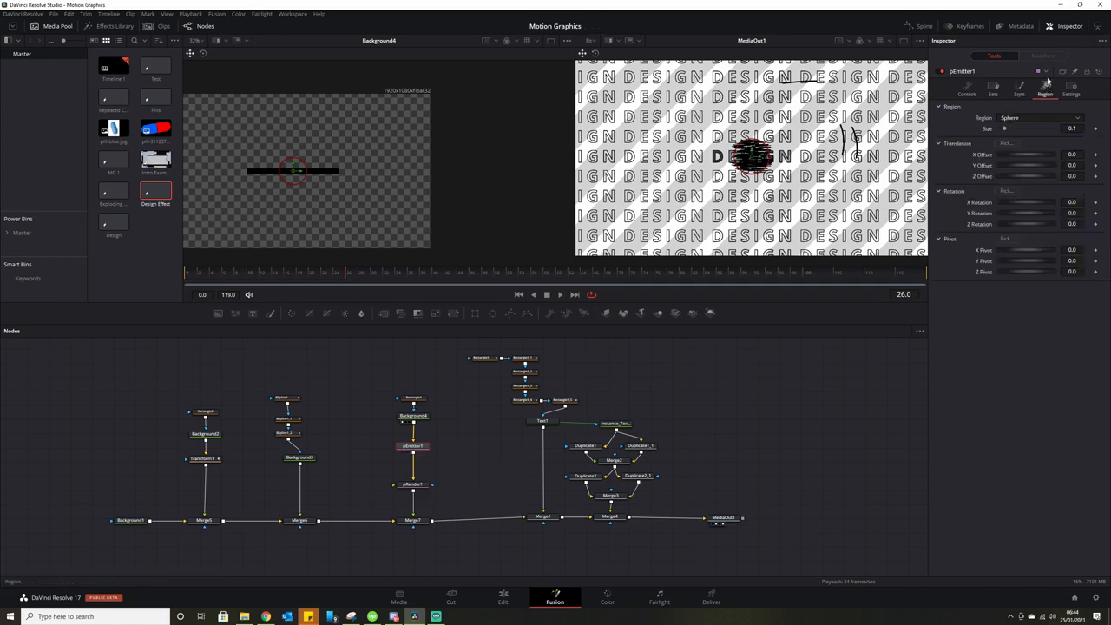
{"action": "left_click", "coordinate": [1039, 119]}
{"action": "left_click", "coordinate": [1035, 131]}
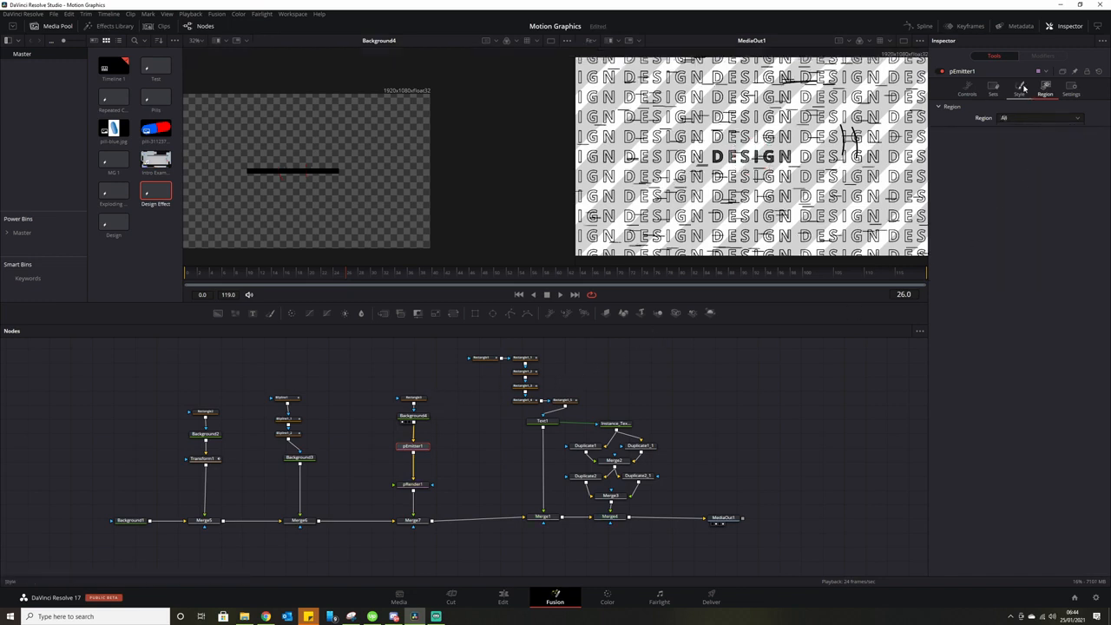
Set pEmitter1's particle Size to 1.0.
{"action": "left_click", "coordinate": [1022, 86]}
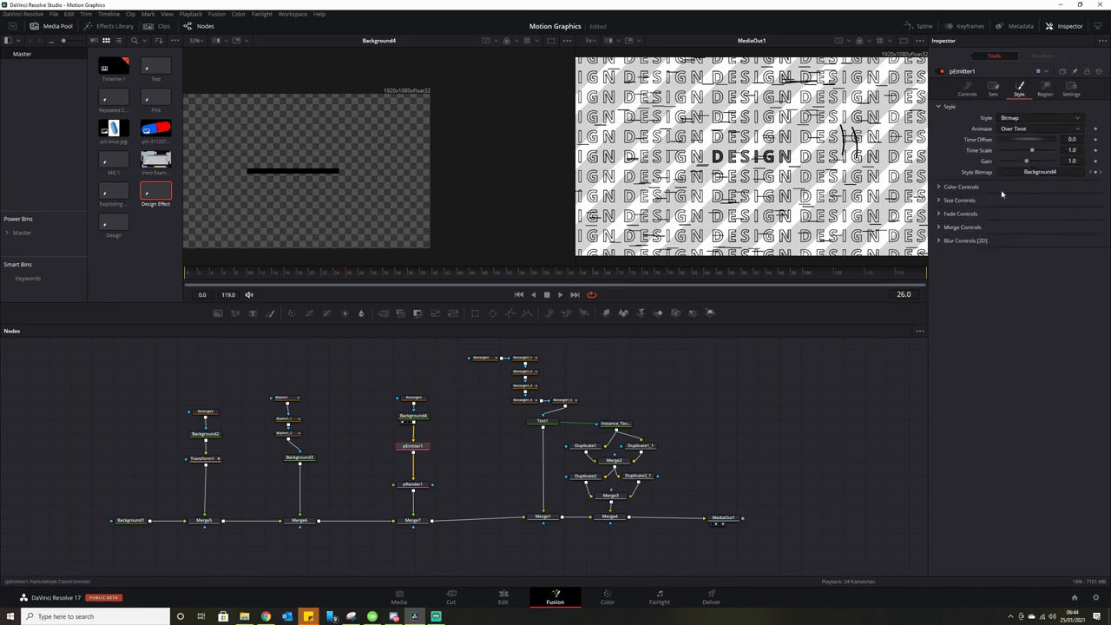
{"action": "left_click", "coordinate": [944, 201]}
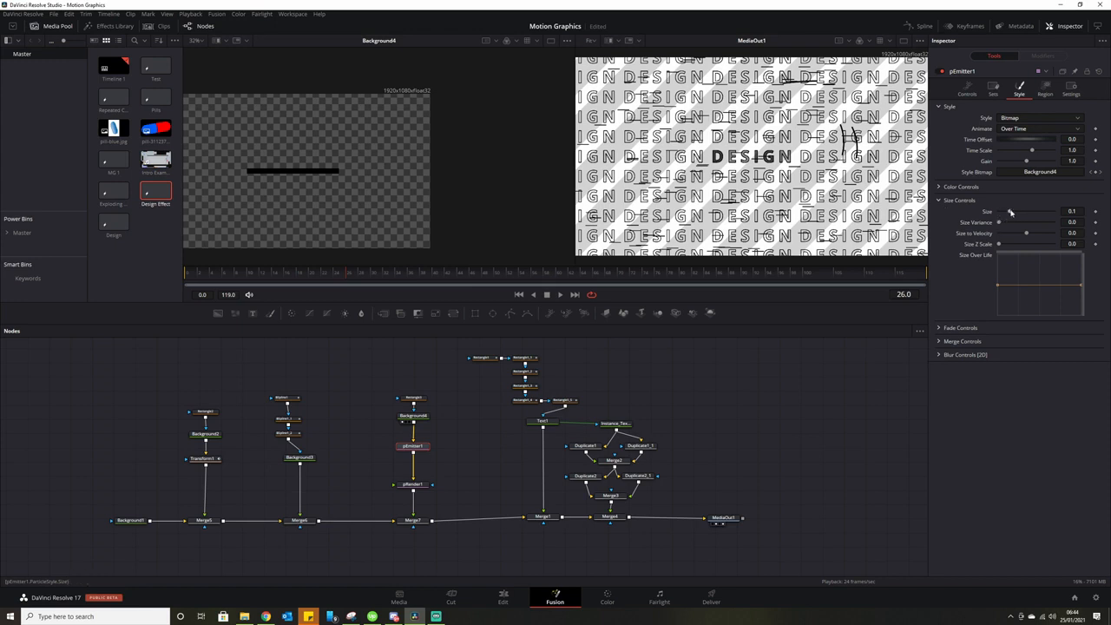
{"action": "left_click_drag", "start_coordinate": [1010, 212], "coordinate": [1056, 214]}
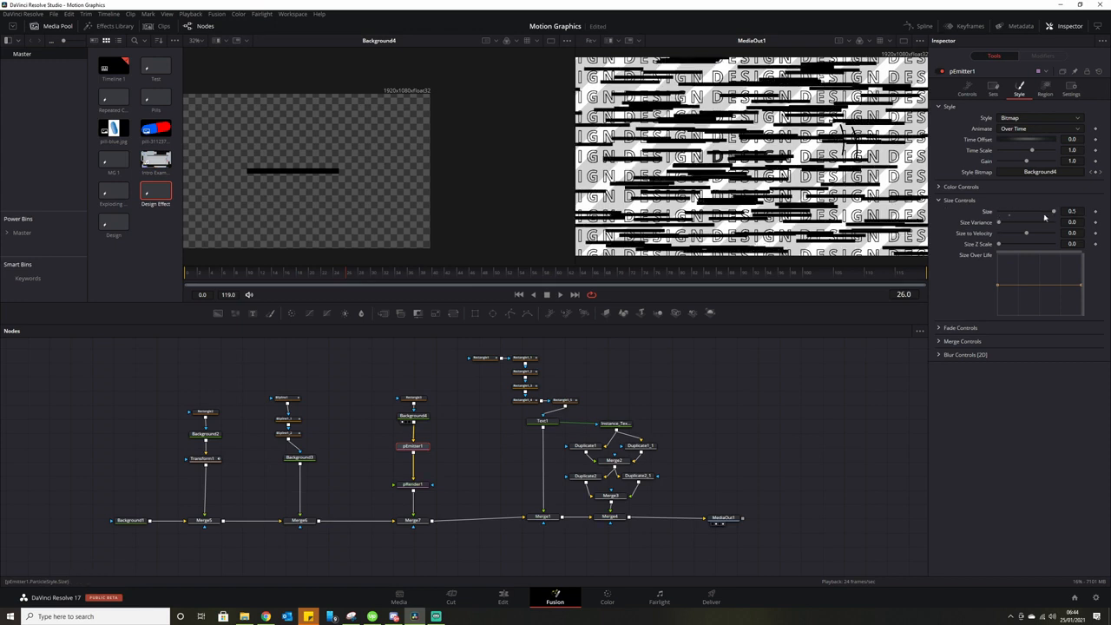
{"action": "left_click", "coordinate": [1073, 211]}
{"action": "type", "text": "1"}
{"action": "key", "text": "Tab"}
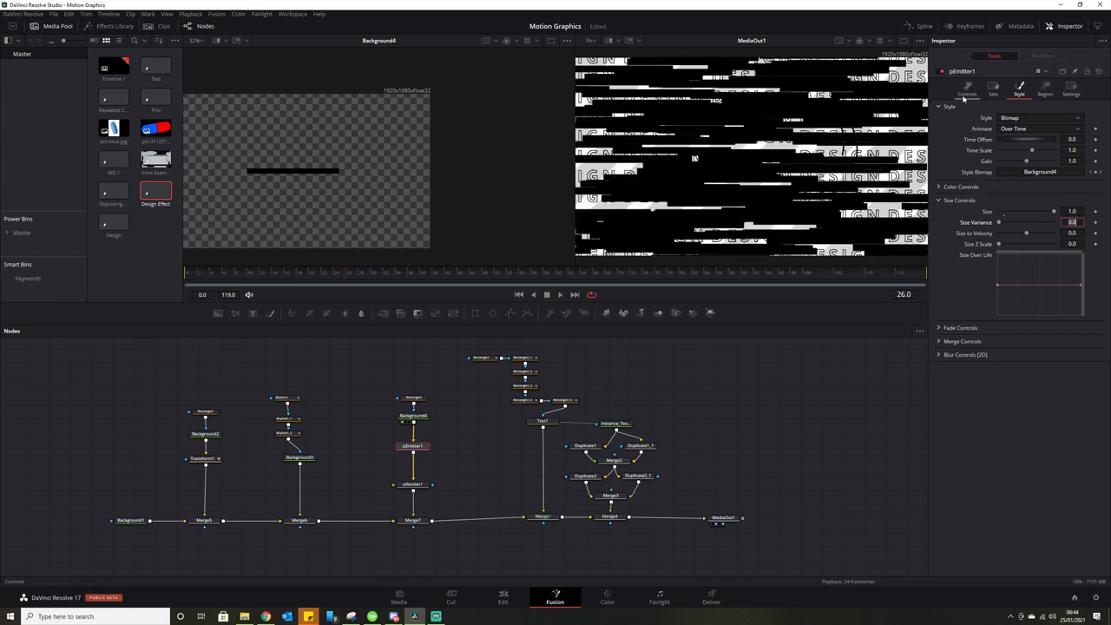
Set the particle Number to 1, Lifespan to 10 and Lifespan Variance to 5.
{"action": "left_click", "coordinate": [964, 95]}
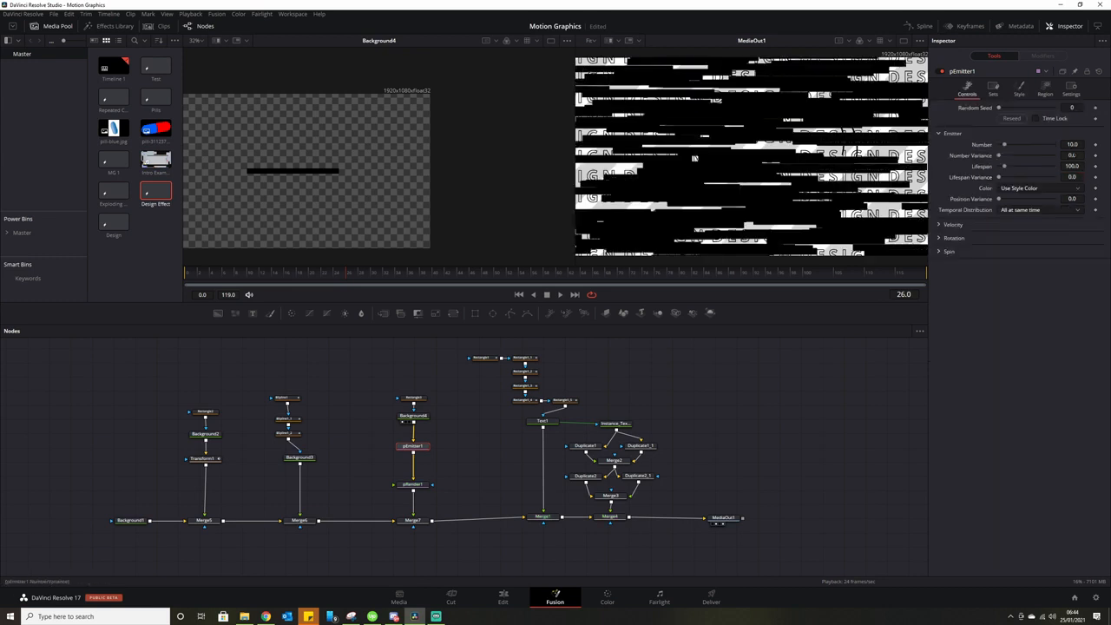
{"action": "left_click", "coordinate": [1079, 146]}
{"action": "left_click_drag", "start_coordinate": [1071, 145], "coordinate": [1060, 146]}
{"action": "type", "text": "1"}
{"action": "key", "text": "Tab"}
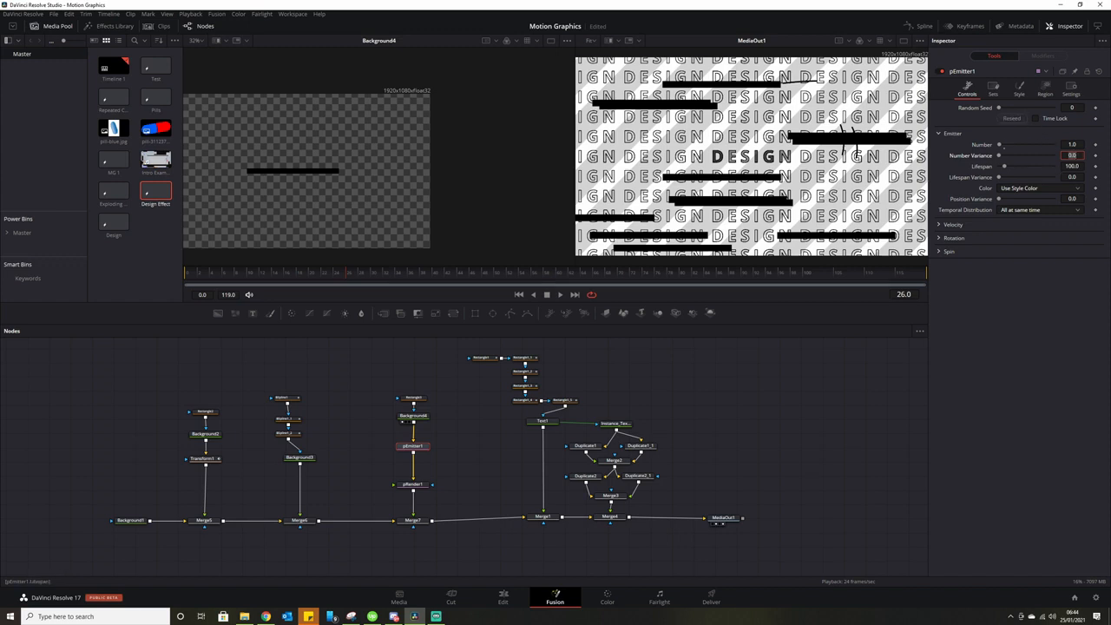
{"action": "key", "text": "Tab"}
{"action": "type", "text": "58"}
{"action": "key", "text": "Return"}
{"action": "type", "text": "10"}
{"action": "key", "text": "Tab"}
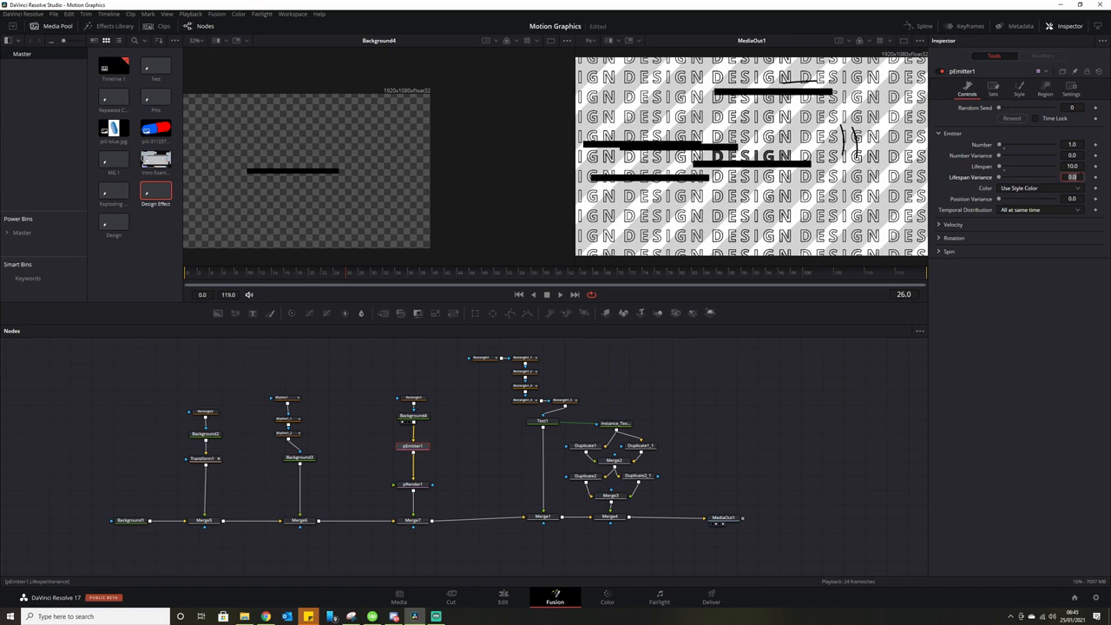
{"action": "left_click", "coordinate": [1076, 157]}
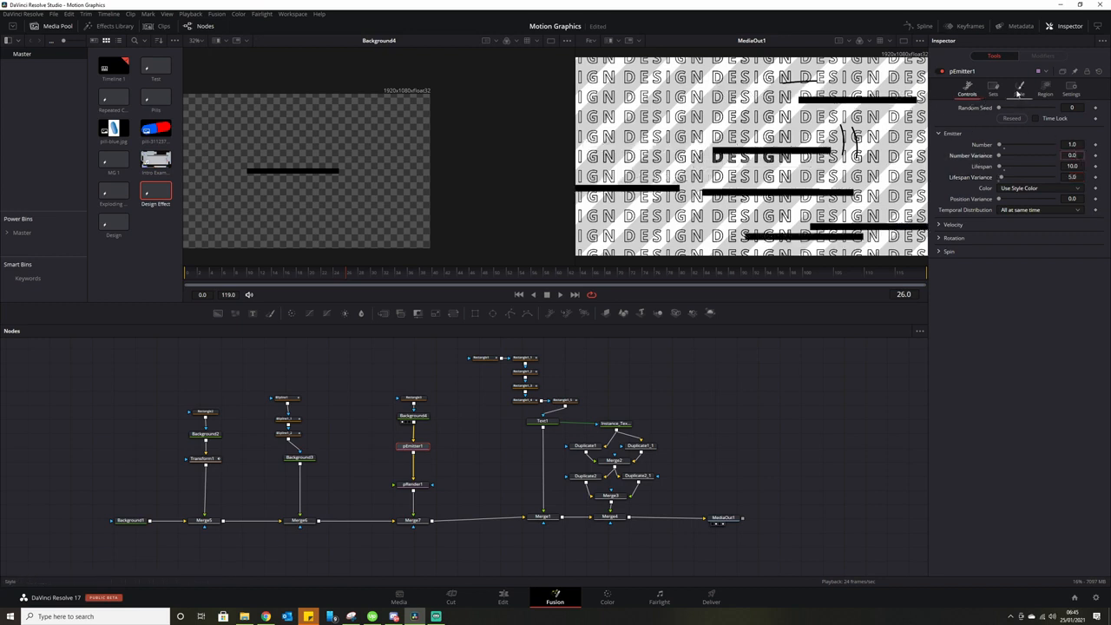
Set Size Variance to 1.0 and play from the first frame to preview the bars.
{"action": "left_click", "coordinate": [1020, 88]}
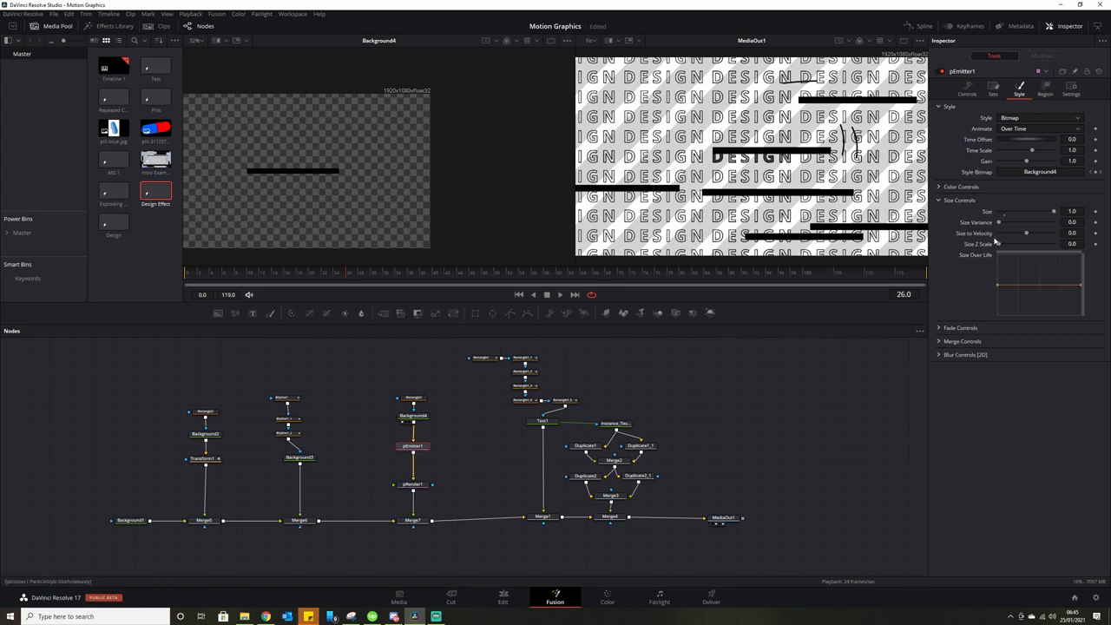
{"action": "left_click", "coordinate": [1076, 222]}
{"action": "type", "text": "1"}
{"action": "key", "text": "Tab"}
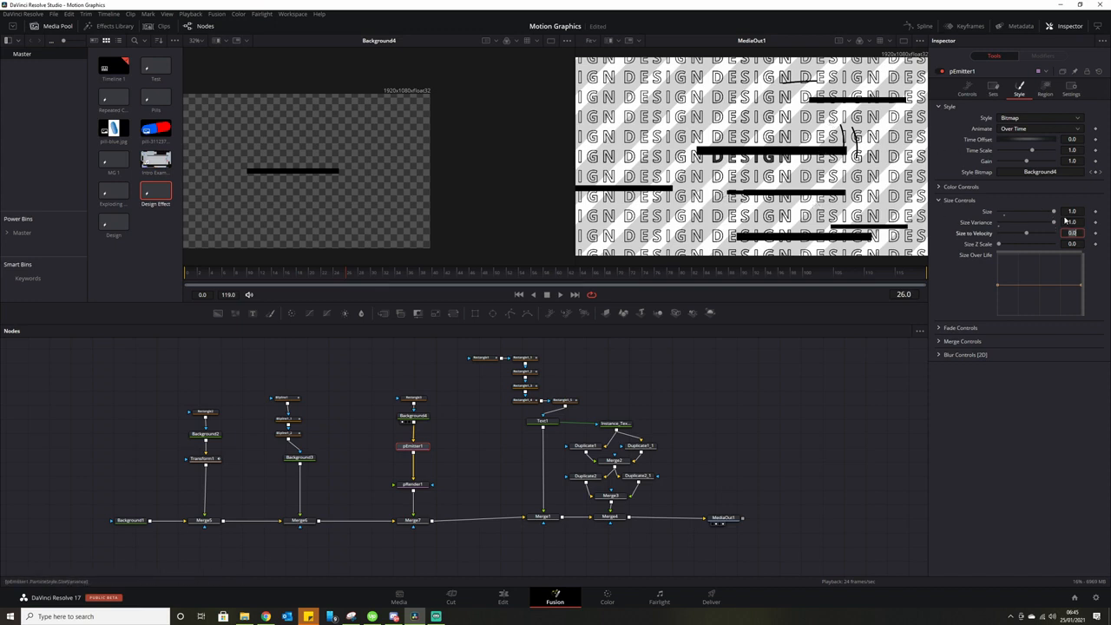
{"action": "left_click", "coordinate": [195, 275]}
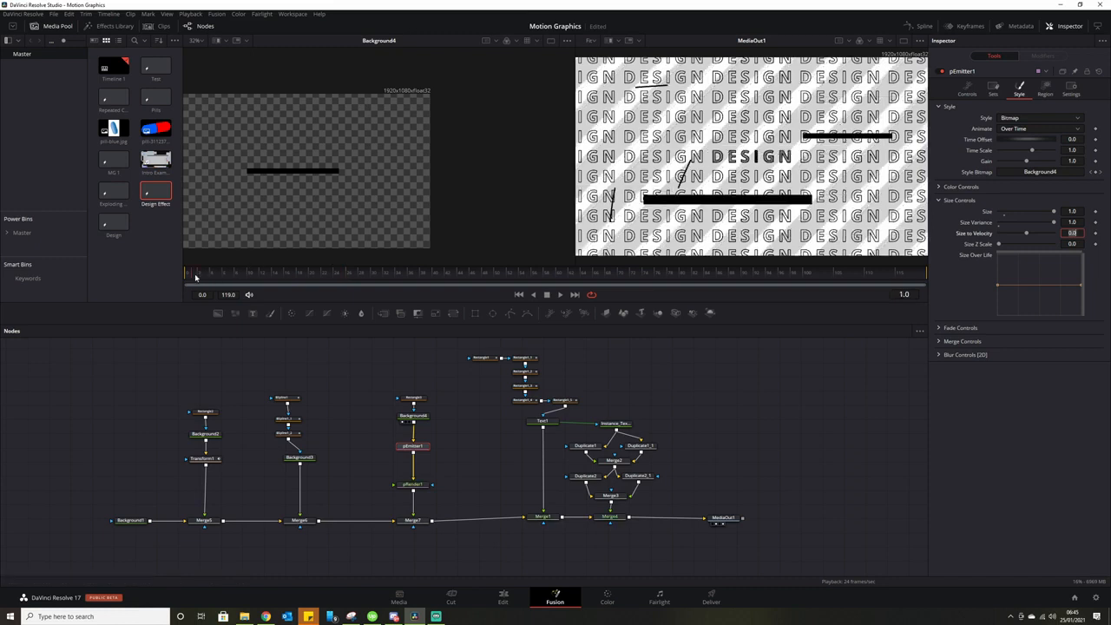
{"action": "left_click", "coordinate": [560, 294]}
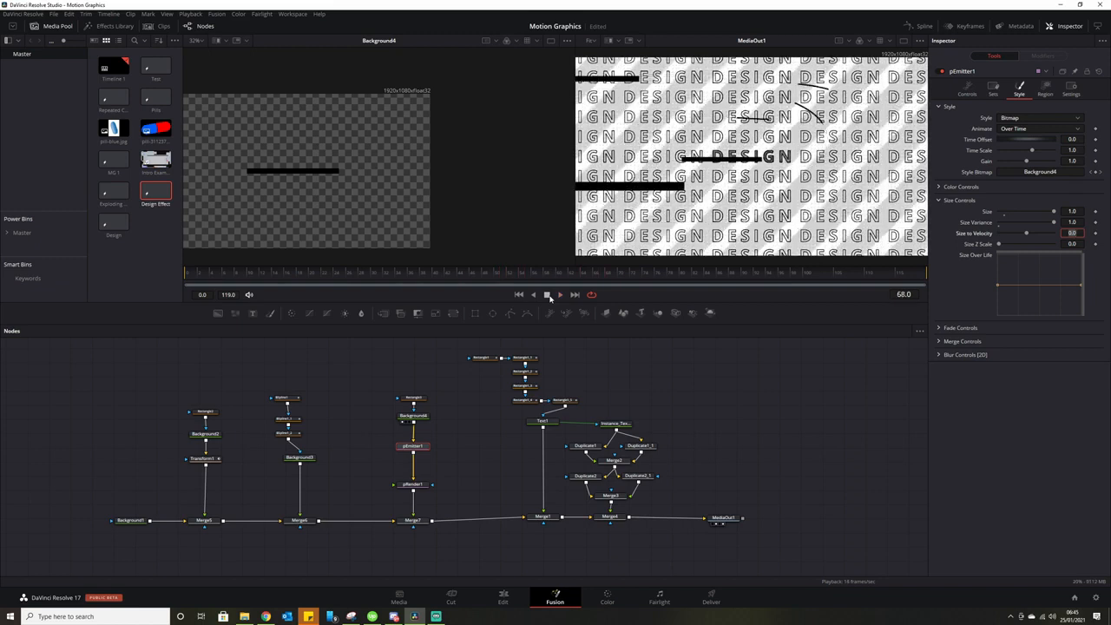
{"action": "left_click", "coordinate": [547, 294]}
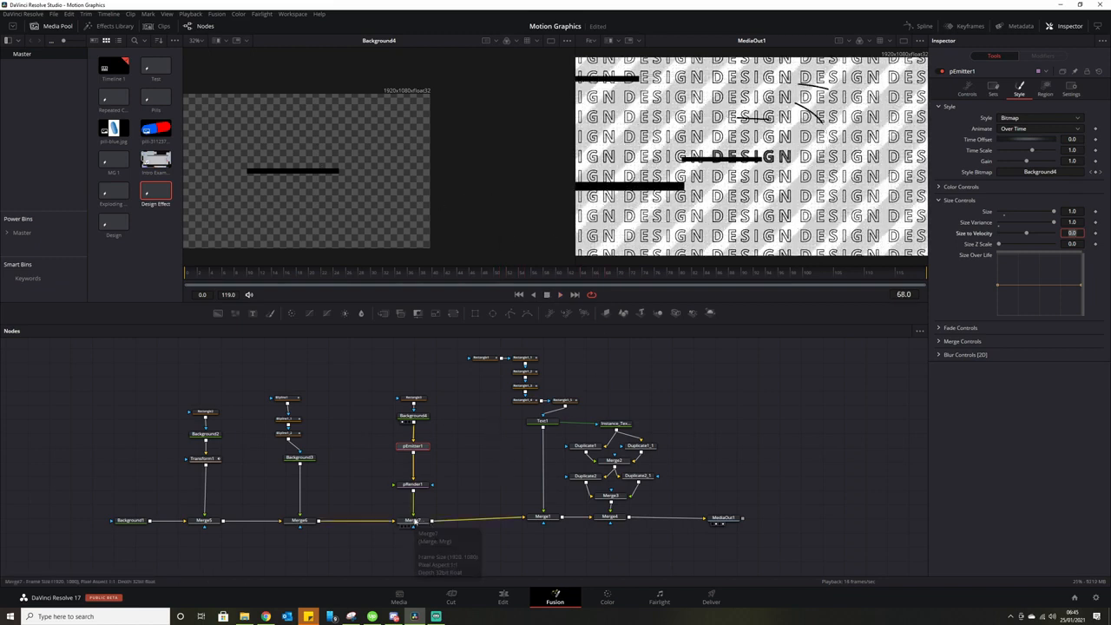
Lower Merge7's Blend to 0.244 so the black bars turn faint, then replay the preview.
{"action": "left_click", "coordinate": [422, 521]}
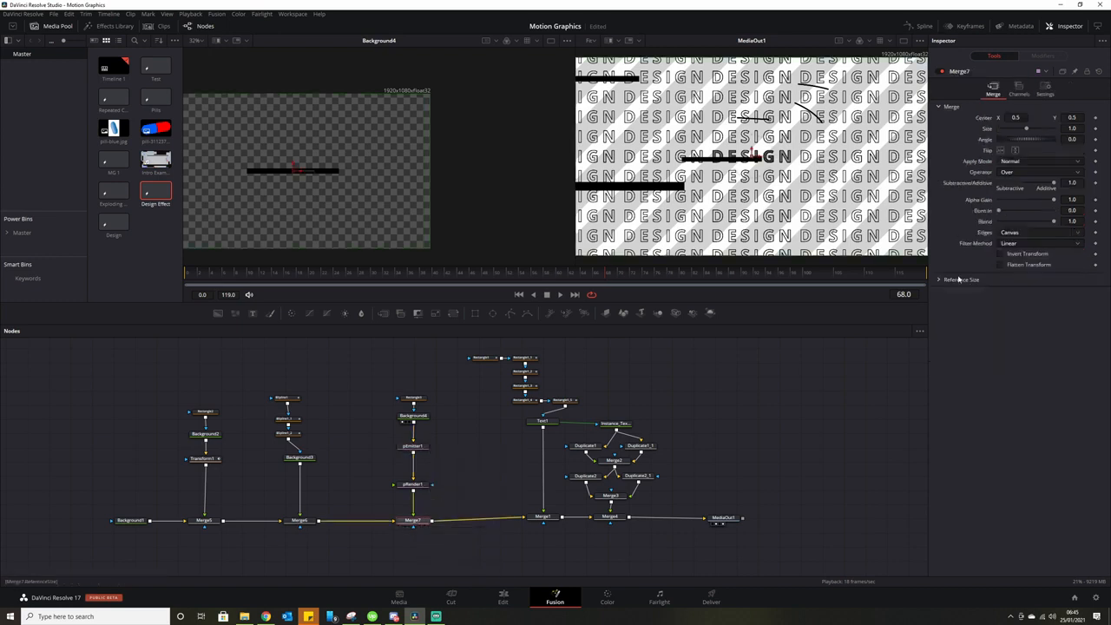
{"action": "left_click_drag", "start_coordinate": [1054, 222], "coordinate": [1012, 227]}
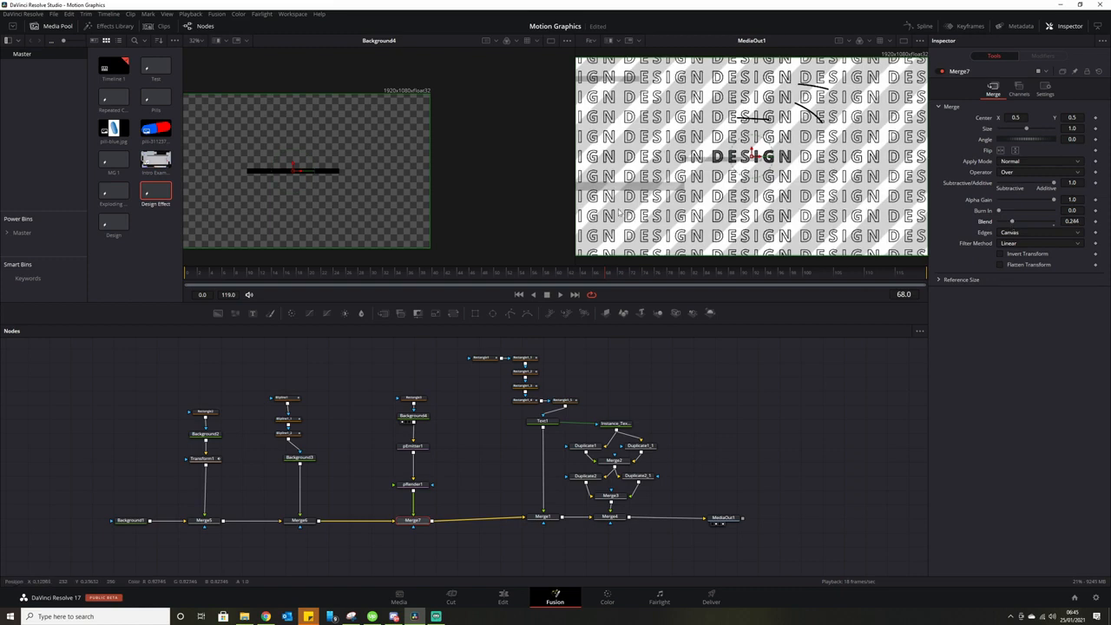
{"action": "left_click", "coordinate": [559, 295]}
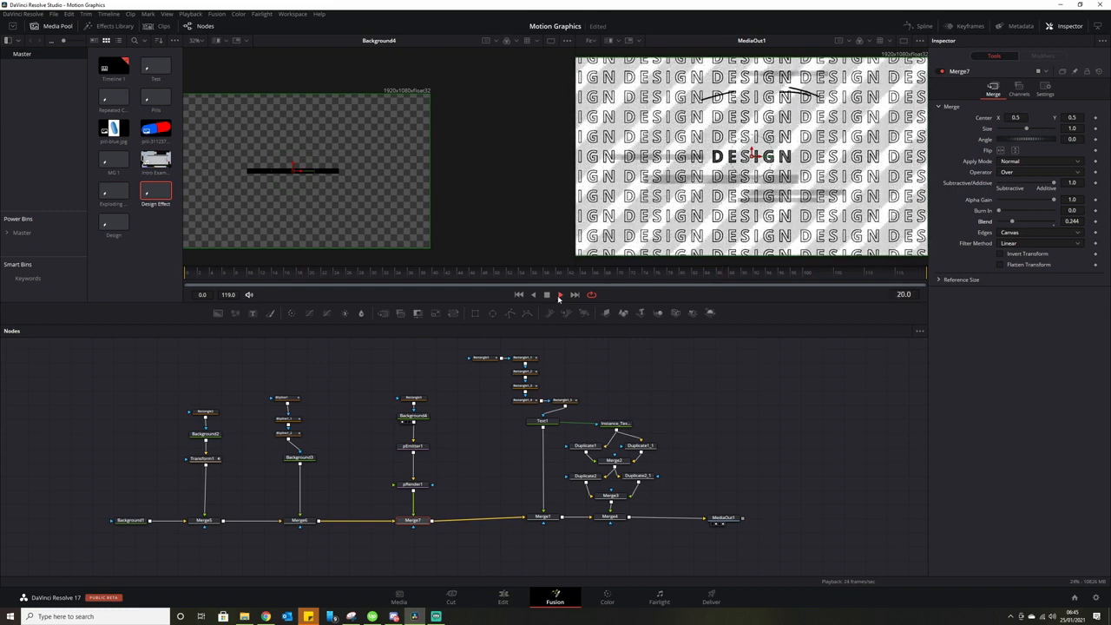
Stop playback and move MediaOut1 further right along its link.
{"action": "left_click", "coordinate": [548, 296]}
{"action": "left_click_drag", "start_coordinate": [719, 412], "coordinate": [646, 400]}
{"action": "left_click_drag", "start_coordinate": [653, 503], "coordinate": [811, 511]}
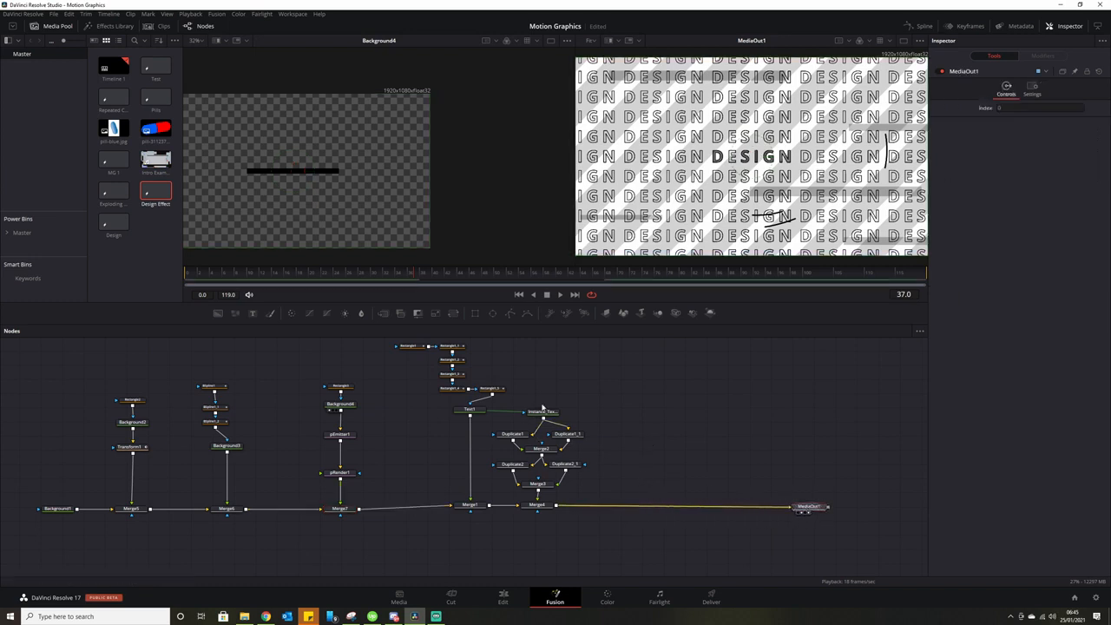
Add a Displace node via Shift+Space search and drop it onto the Merge4–MediaOut1 link.
{"action": "left_click_drag", "start_coordinate": [544, 407], "coordinate": [605, 435]}
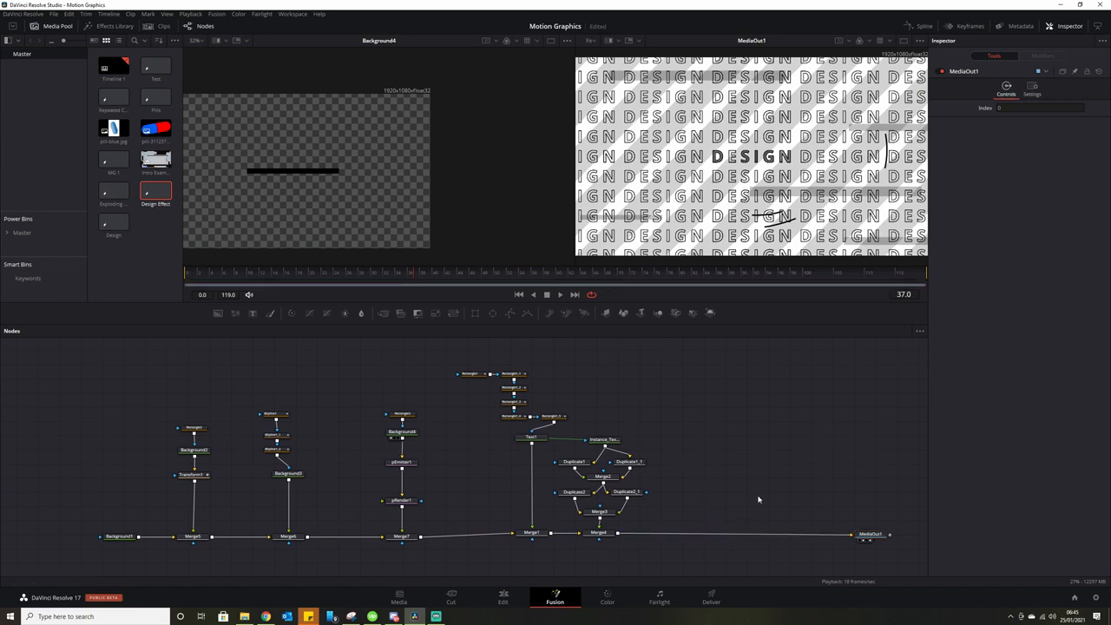
{"action": "key", "text": "shift+space"}
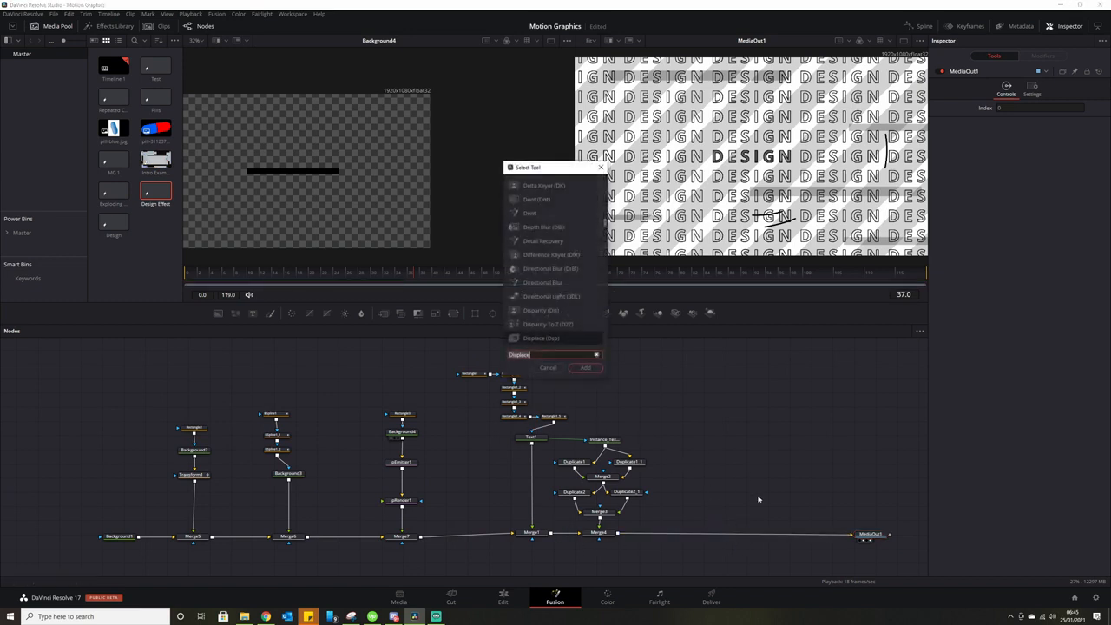
{"action": "type", "text": "displace"}
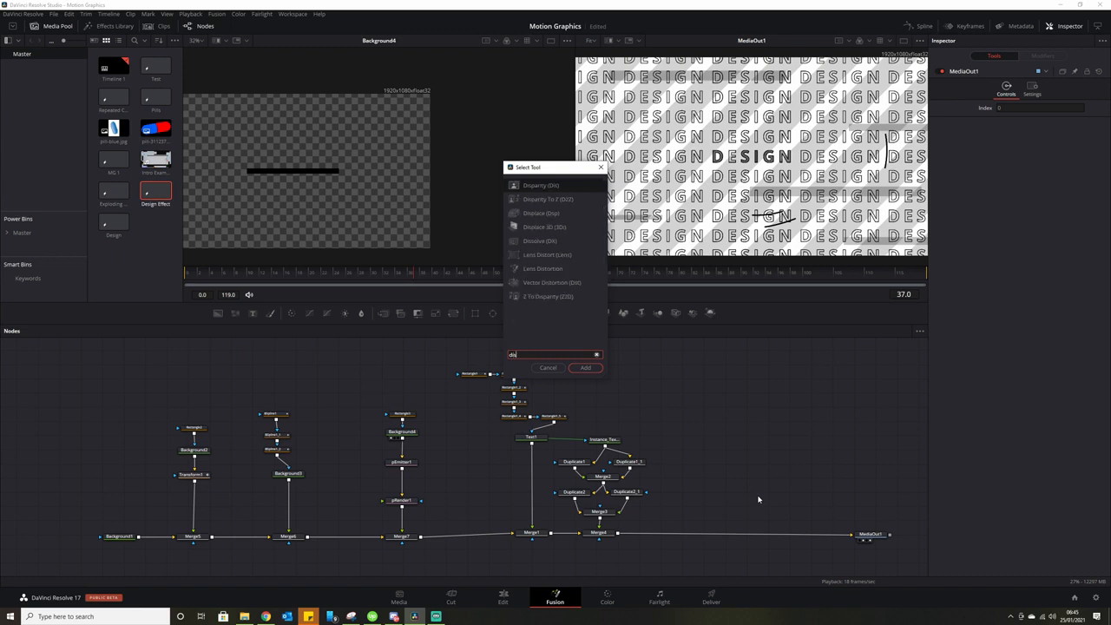
{"action": "left_click", "coordinate": [585, 368]}
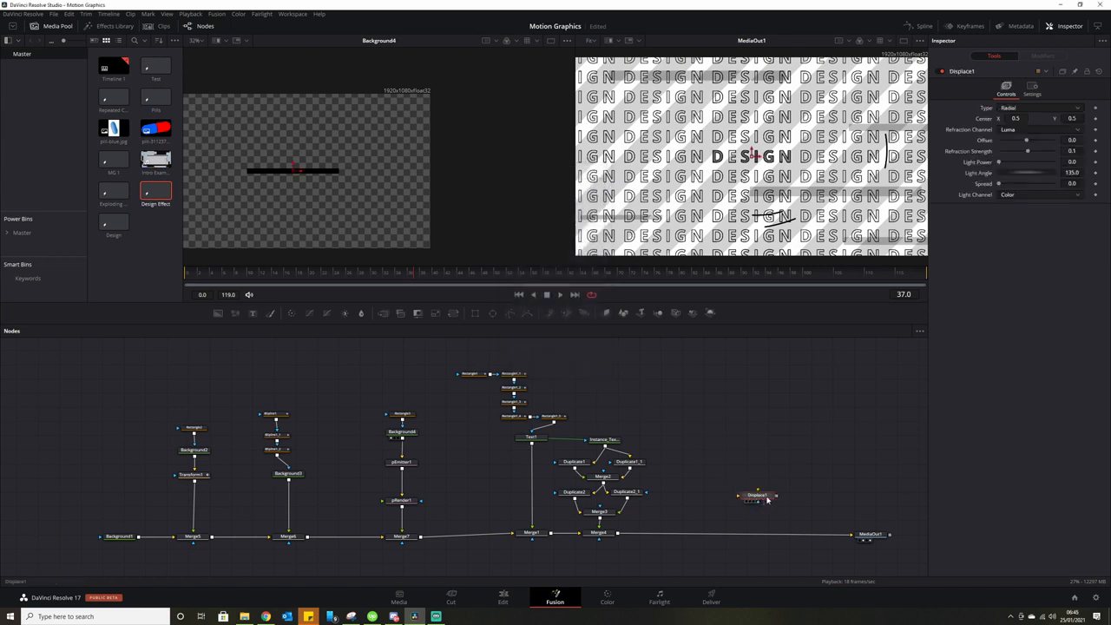
{"action": "left_click_drag", "start_coordinate": [768, 499], "coordinate": [735, 537]}
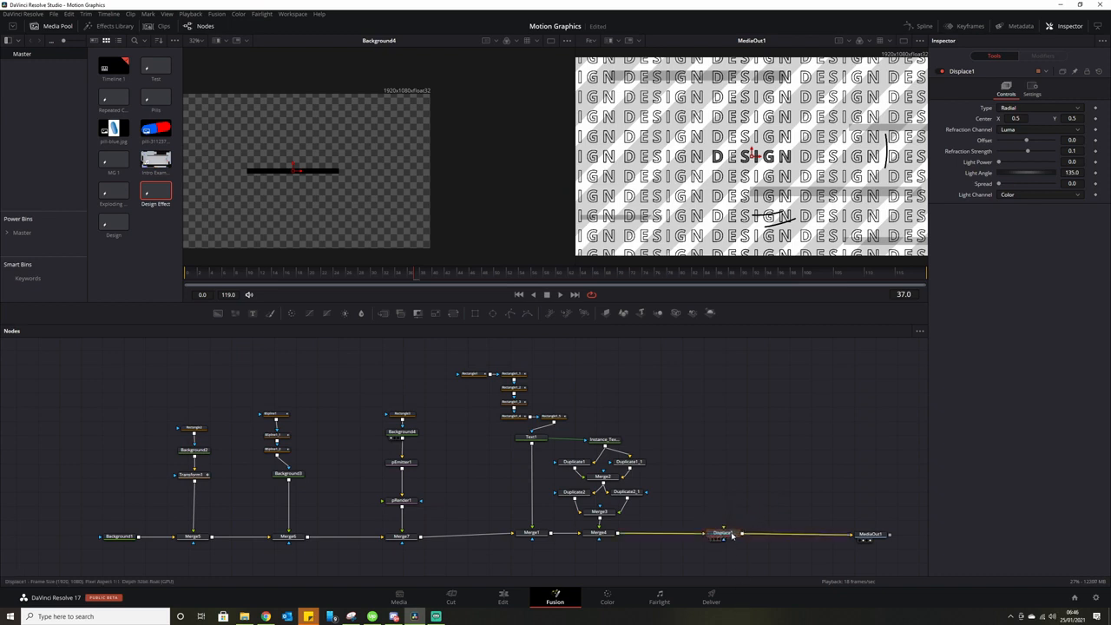
{"action": "left_click_drag", "start_coordinate": [377, 372], "coordinate": [413, 494]}
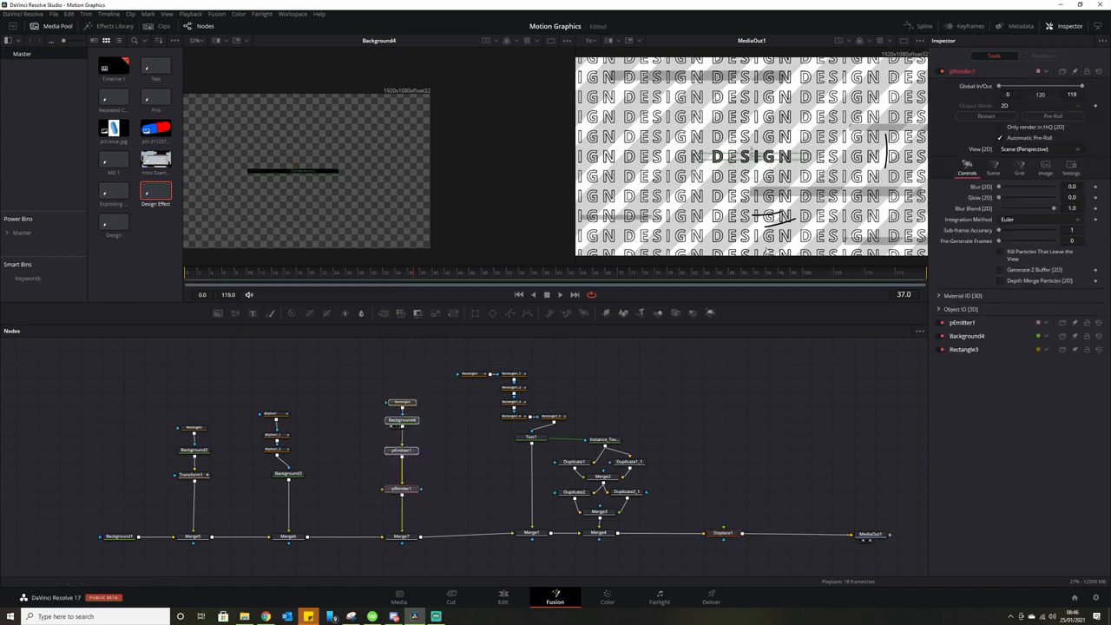
Wire pRender1's output into Displace1, routed over two raised pipe routers.
{"action": "left_click", "coordinate": [461, 465]}
{"action": "left_click_drag", "start_coordinate": [471, 376], "coordinate": [515, 362]}
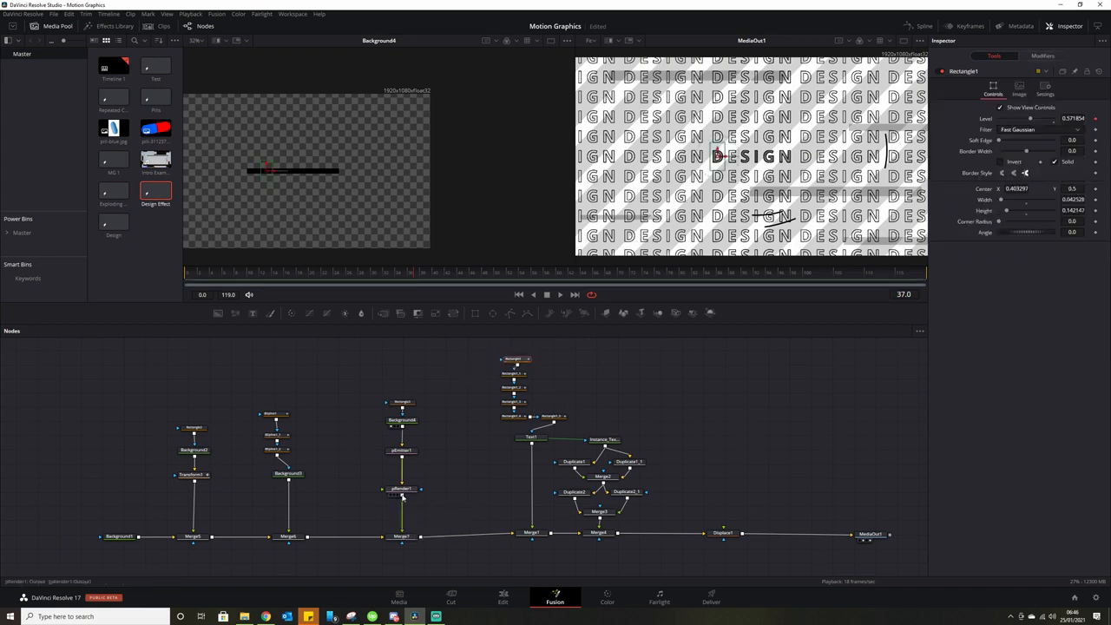
{"action": "left_click_drag", "start_coordinate": [402, 497], "coordinate": [724, 535]}
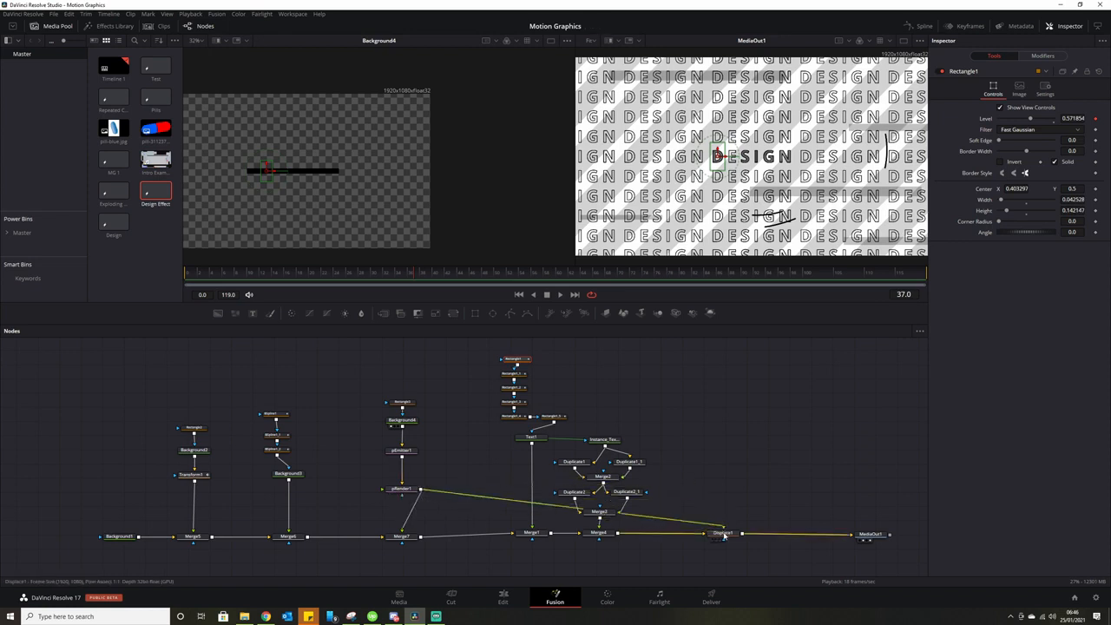
{"action": "left_click", "coordinate": [466, 497], "text": "alt"}
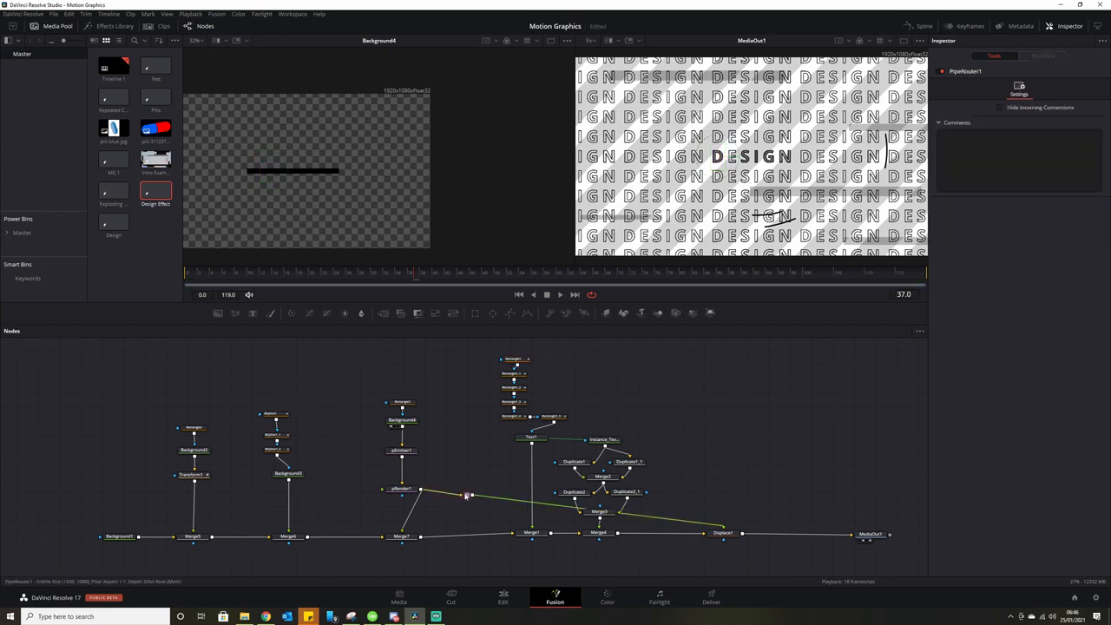
{"action": "left_click_drag", "start_coordinate": [466, 497], "coordinate": [462, 341]}
{"action": "left_click", "coordinate": [669, 488], "text": "alt"}
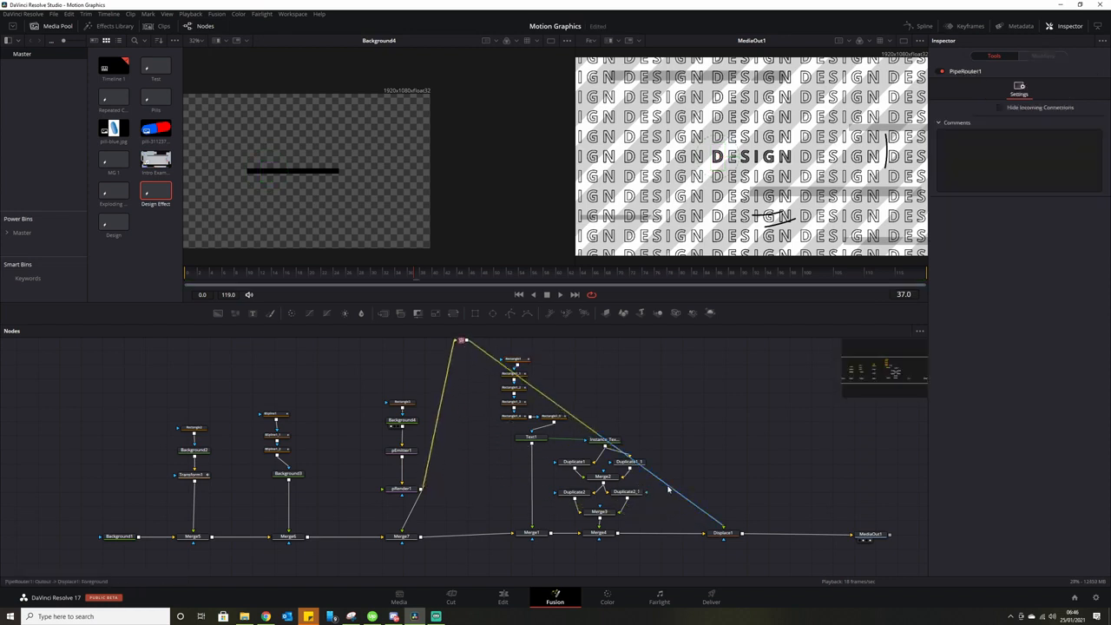
{"action": "left_click_drag", "start_coordinate": [694, 408], "coordinate": [659, 444]}
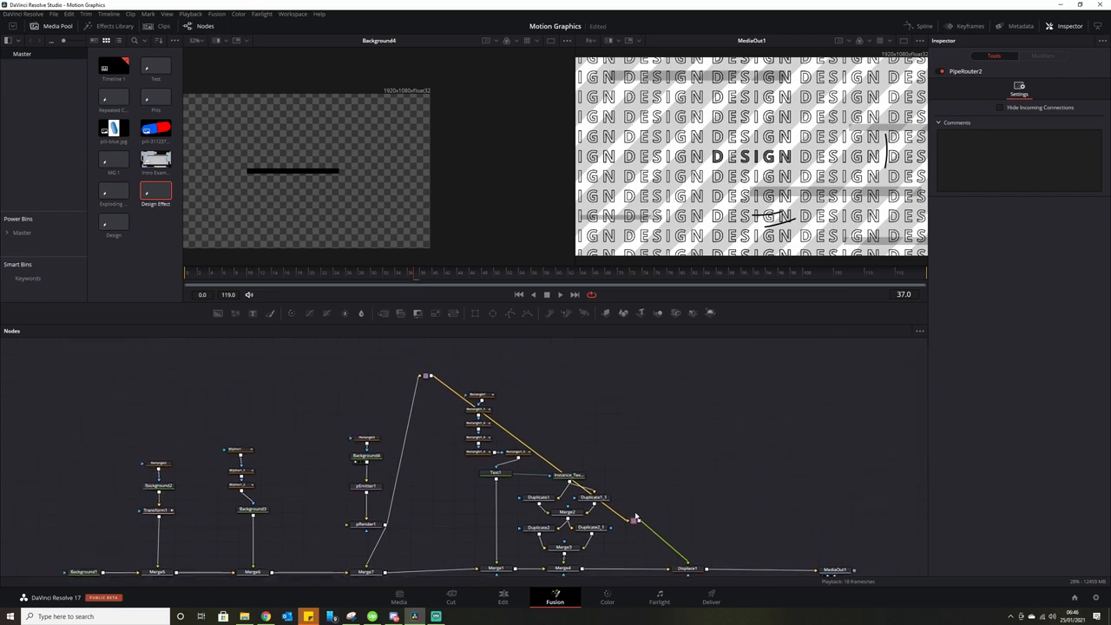
{"action": "left_click_drag", "start_coordinate": [634, 521], "coordinate": [650, 373]}
{"action": "left_click_drag", "start_coordinate": [702, 441], "coordinate": [653, 442]}
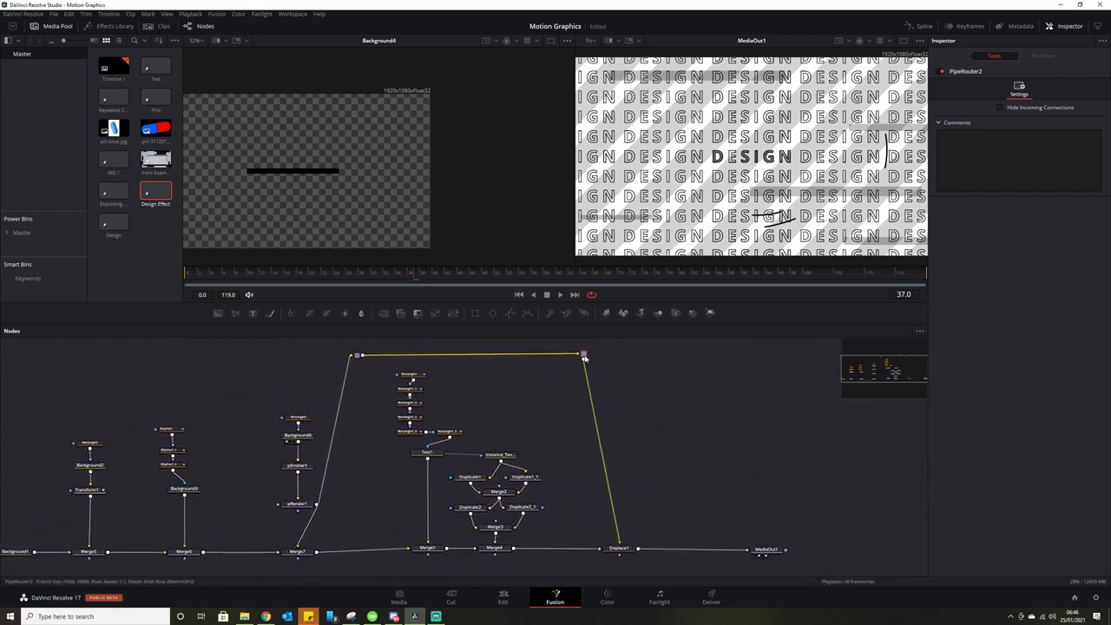
Set Displace1's Refraction Channel to Alpha.
{"action": "left_click", "coordinate": [621, 549]}
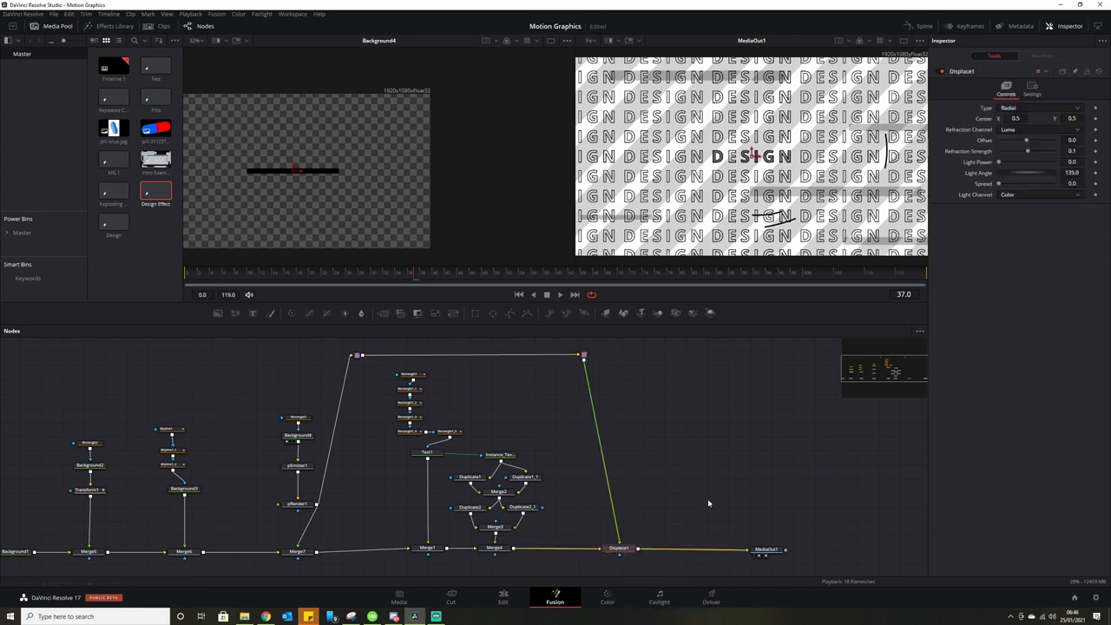
{"action": "left_click", "coordinate": [1032, 131]}
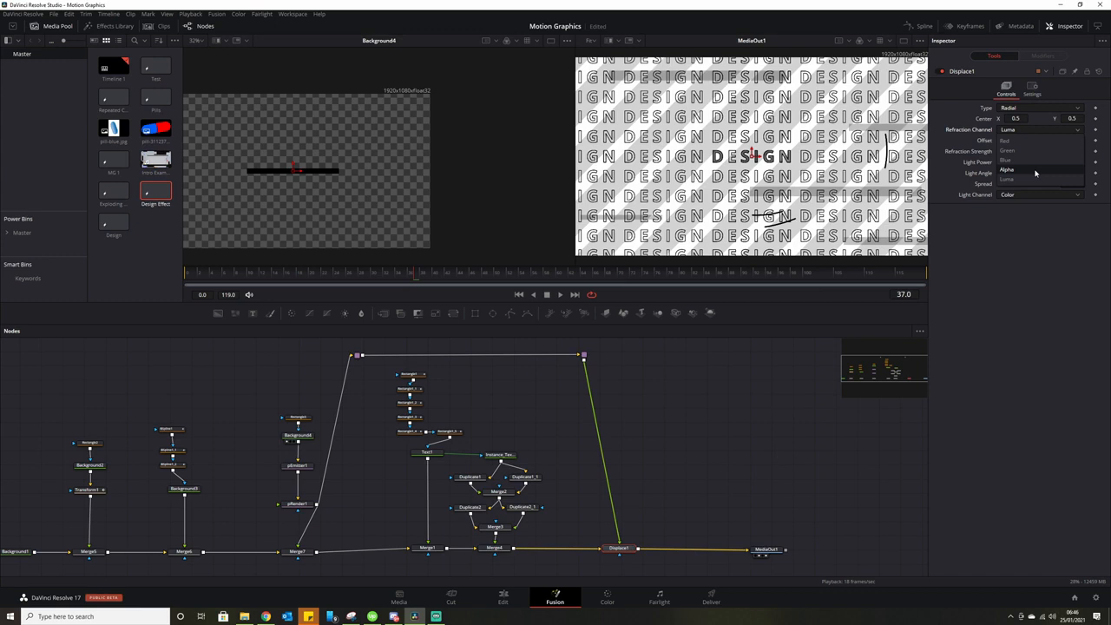
{"action": "left_click", "coordinate": [1035, 171]}
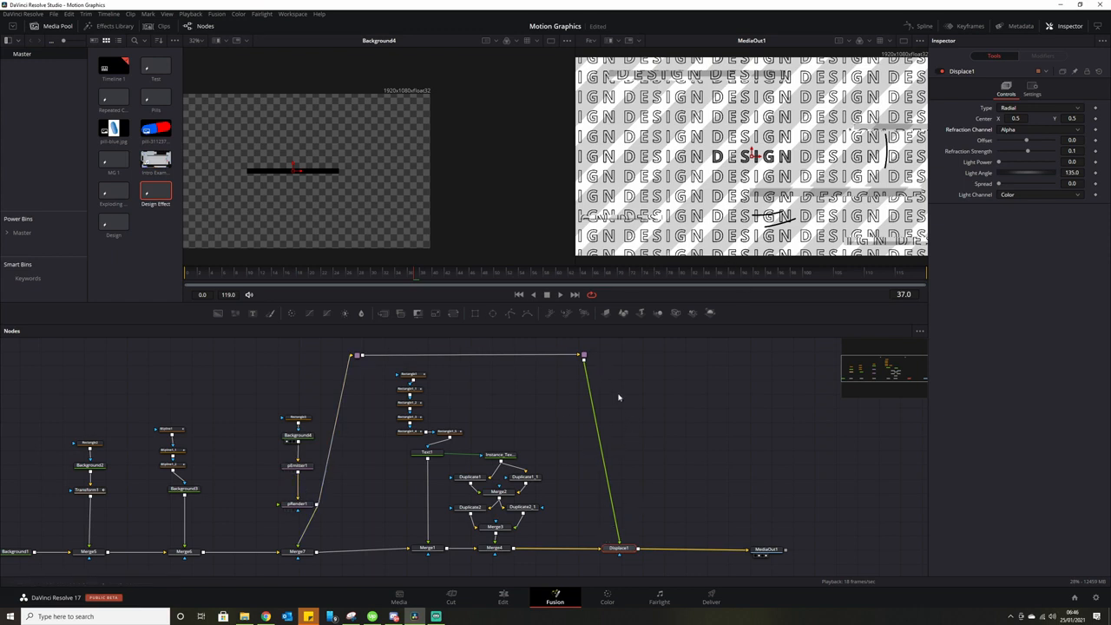
Insert an inverted Matte Control before Displace1, raise Refraction Strength to 0.16, and preview.
{"action": "left_click_drag", "start_coordinate": [420, 315], "coordinate": [605, 450]}
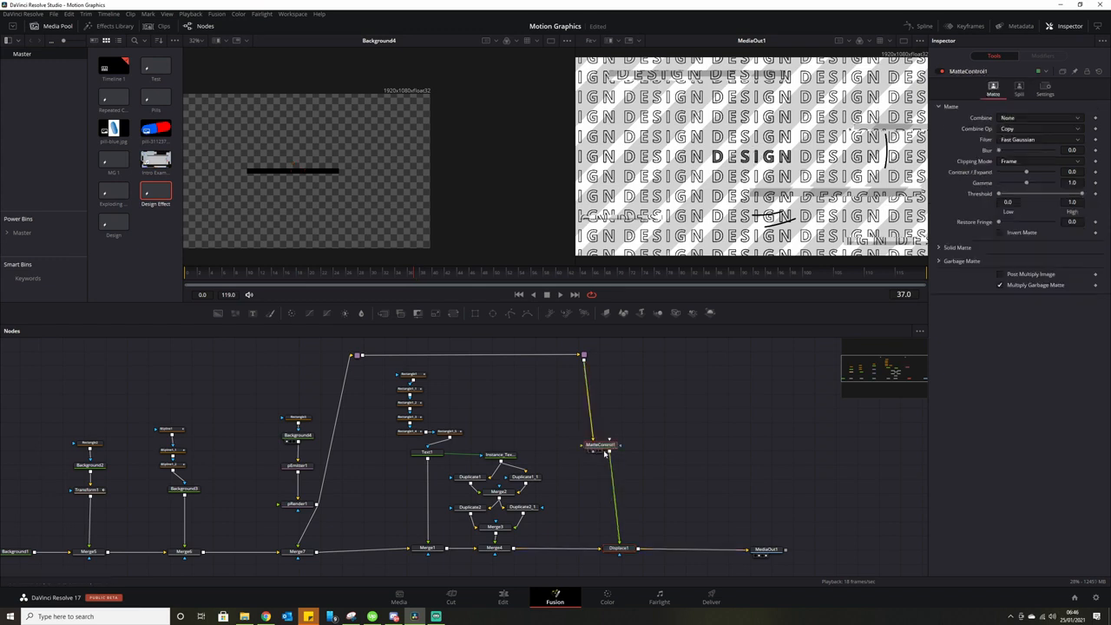
{"action": "left_click", "coordinate": [1000, 232]}
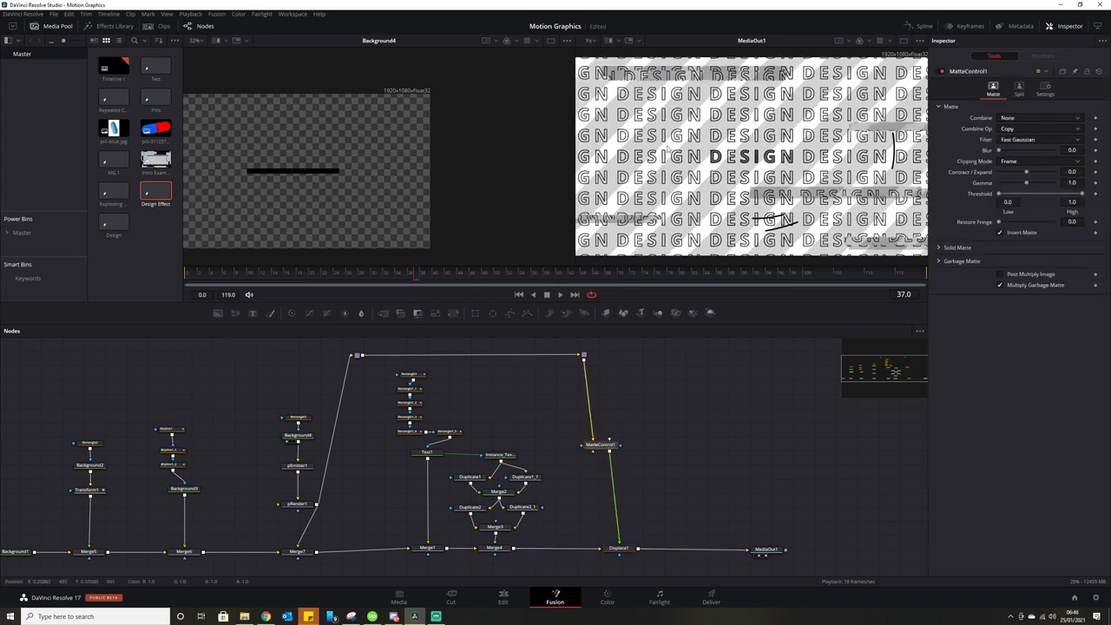
{"action": "left_click", "coordinate": [618, 548]}
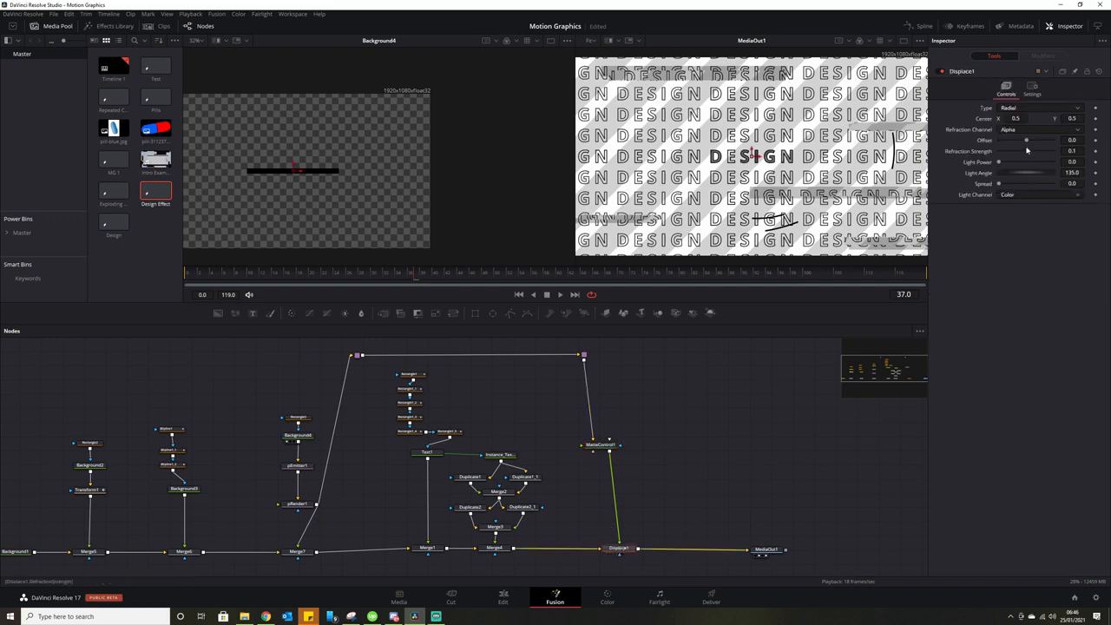
{"action": "left_click_drag", "start_coordinate": [1029, 152], "coordinate": [1030, 154]}
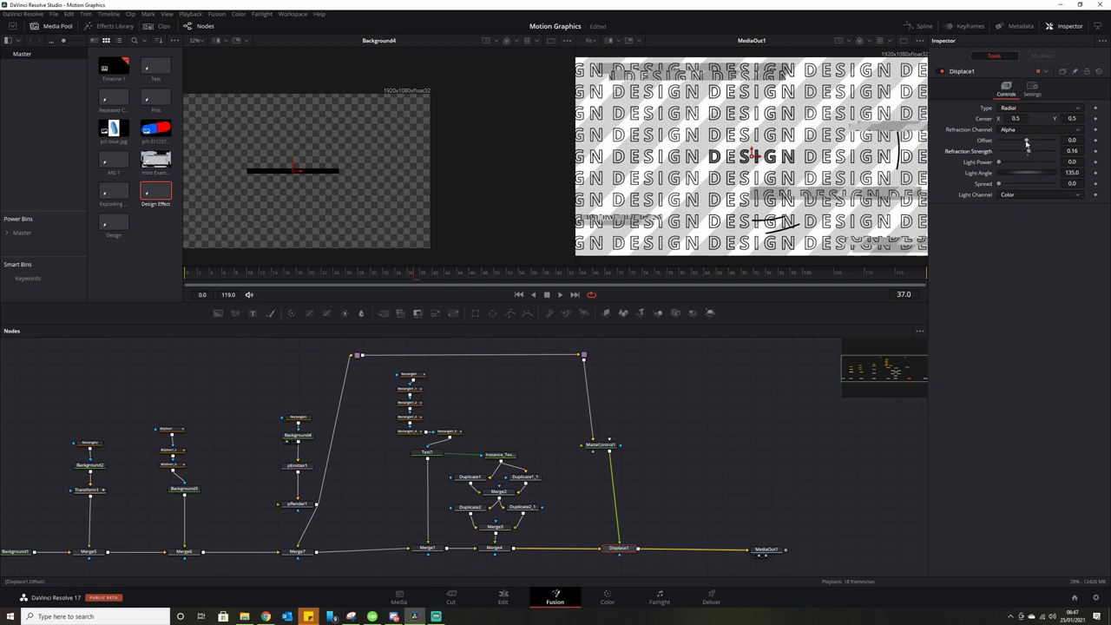
{"action": "left_click", "coordinate": [559, 296]}
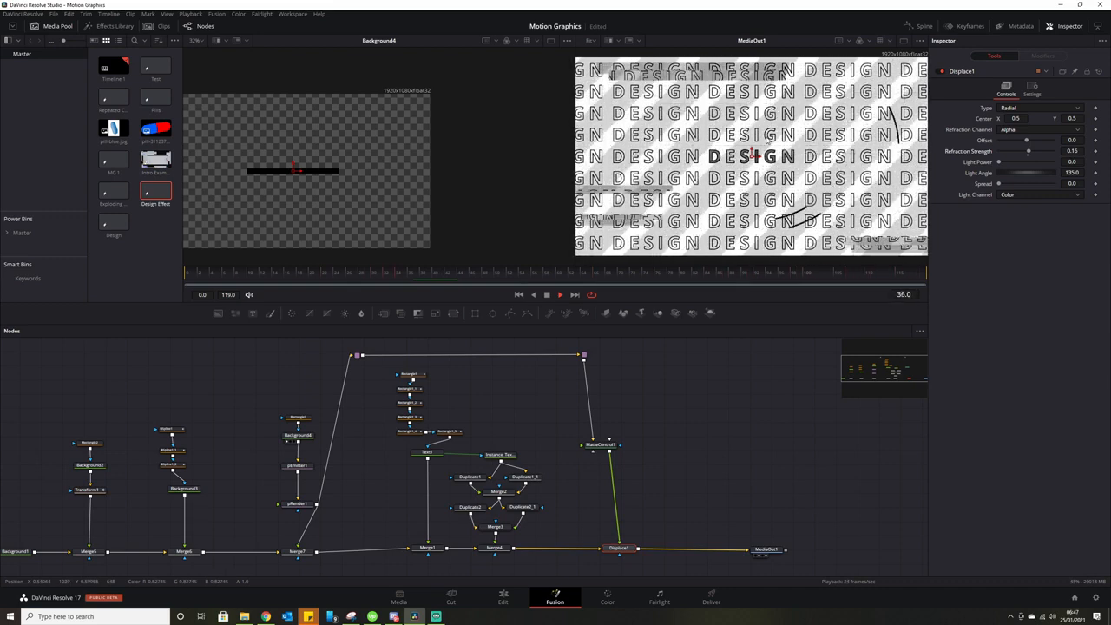
{"action": "left_click", "coordinate": [547, 295]}
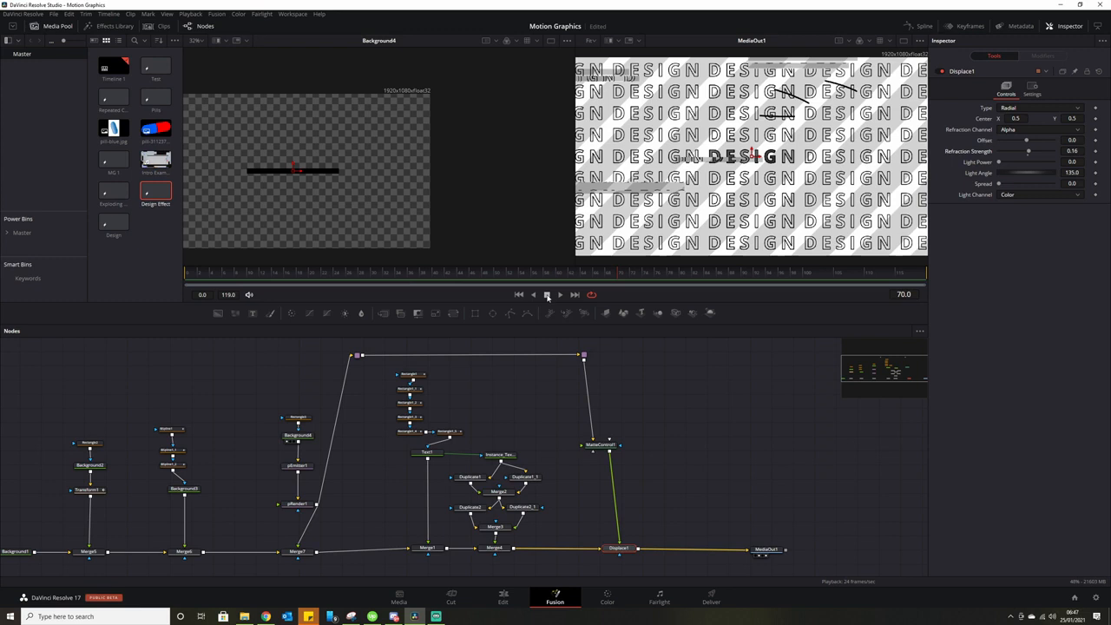
Tune Displace1 to Refraction Strength 0.065, Offset 0.413 and Center X 0.524.
{"action": "left_click_drag", "start_coordinate": [1026, 140], "coordinate": [1031, 153]}
{"action": "left_click", "coordinate": [1026, 144]}
{"action": "left_click_drag", "start_coordinate": [1033, 154], "coordinate": [1029, 153]}
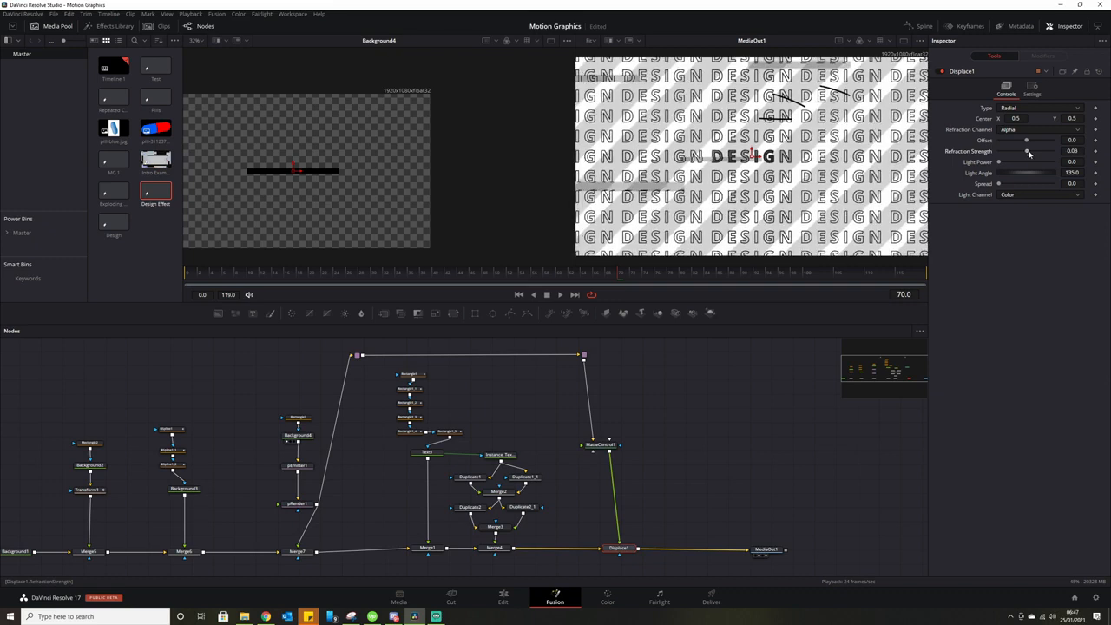
{"action": "left_click_drag", "start_coordinate": [1029, 154], "coordinate": [1034, 155]}
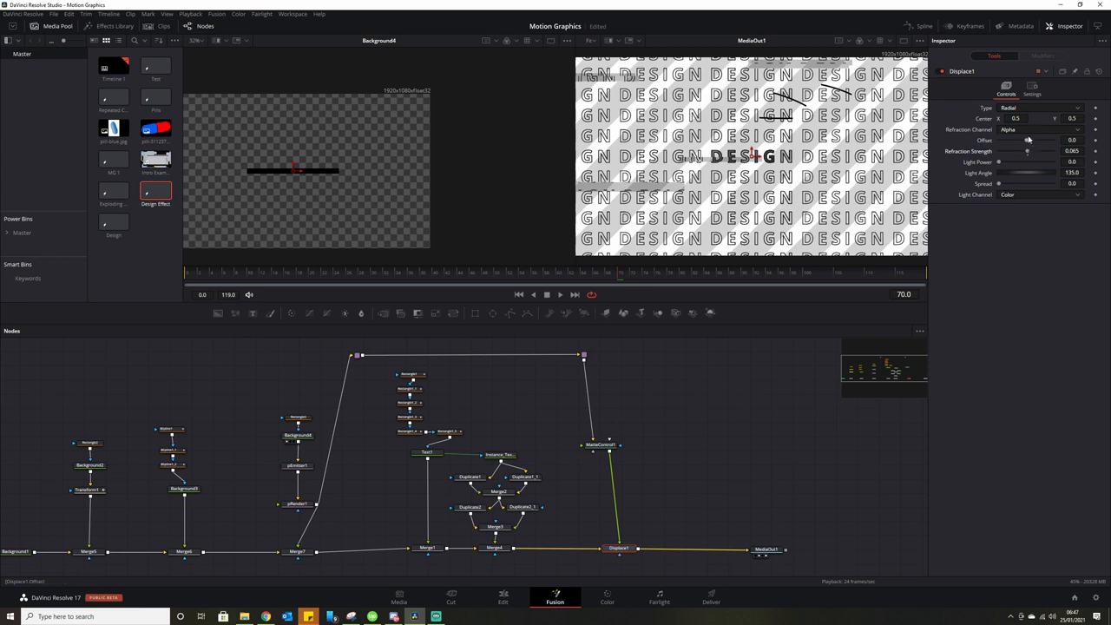
{"action": "left_click_drag", "start_coordinate": [1031, 144], "coordinate": [1049, 145]}
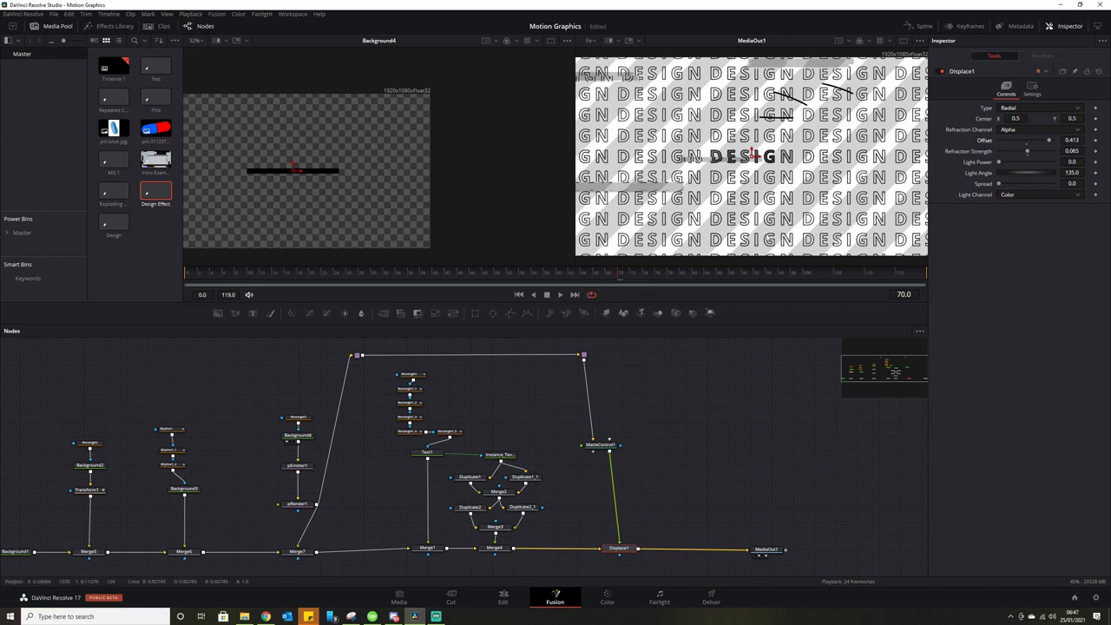
{"action": "left_click_drag", "start_coordinate": [752, 156], "coordinate": [743, 157]}
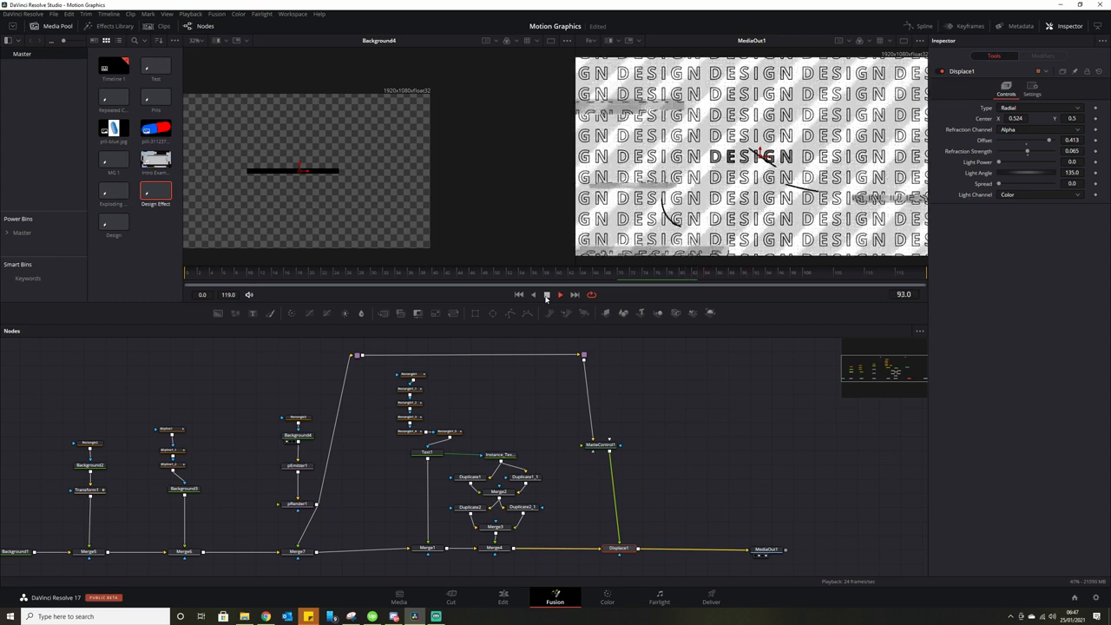
{"action": "left_click", "coordinate": [547, 295]}
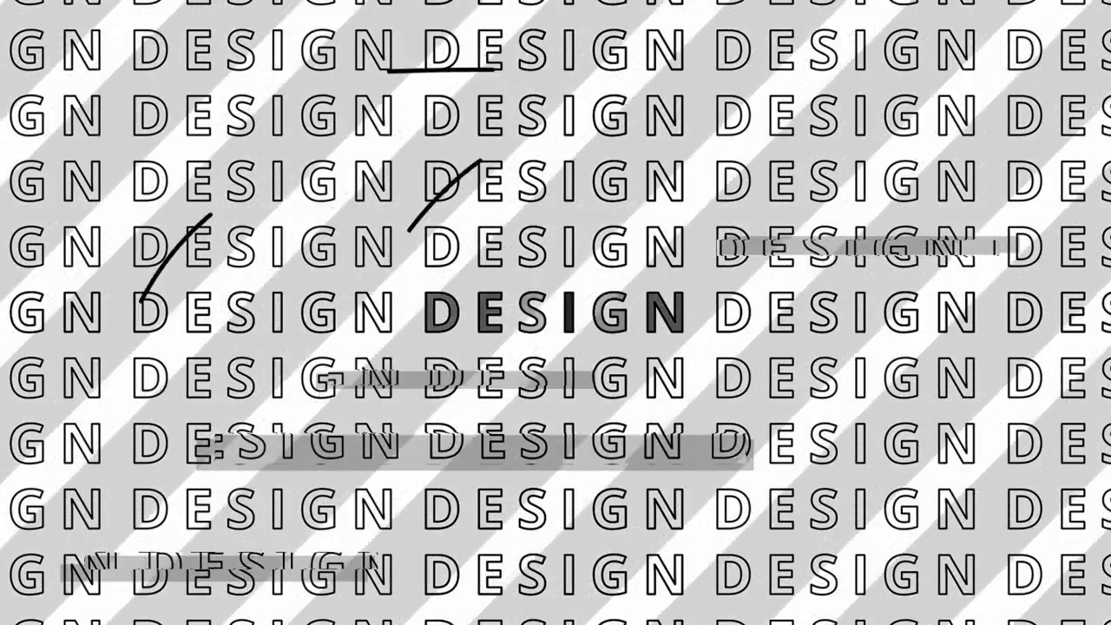